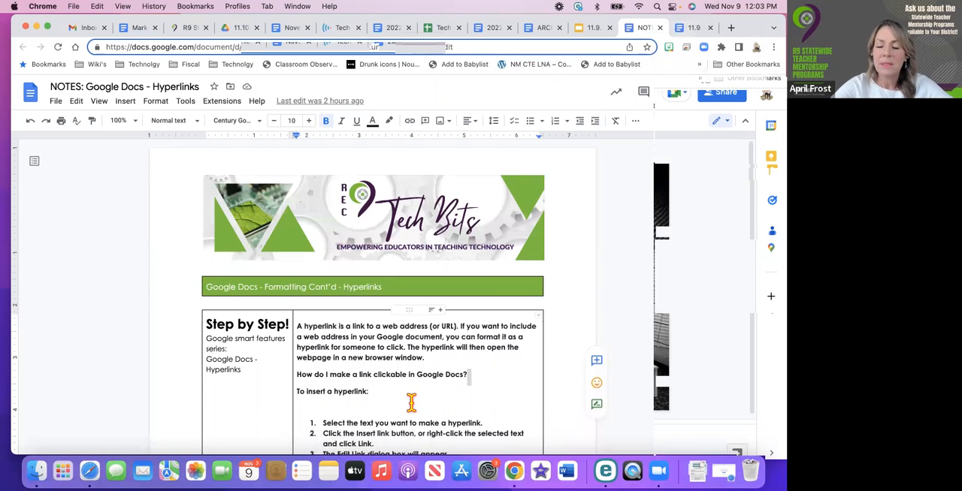
Bring up the 11.9.22 Practice and Play Google Docs Hyperlinks document and select its web address
click(693, 30)
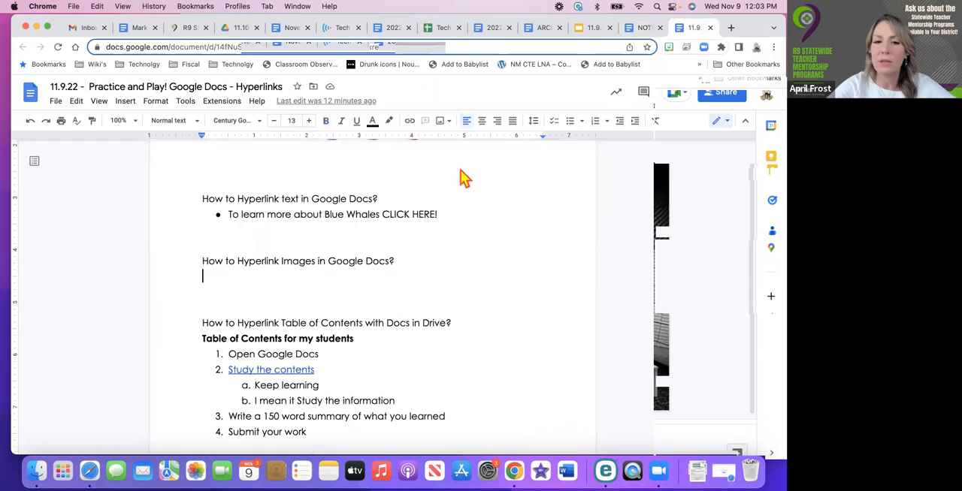
scroll(429, 232, up, 3)
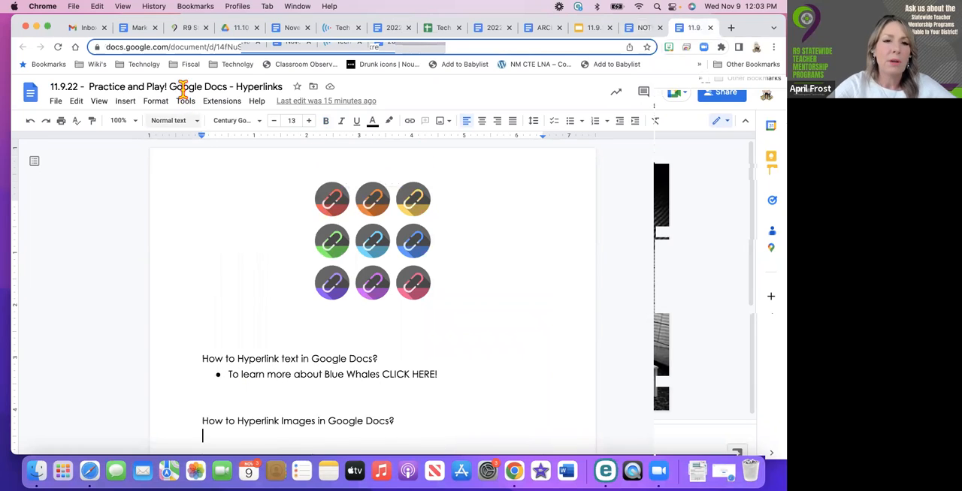
click(188, 46)
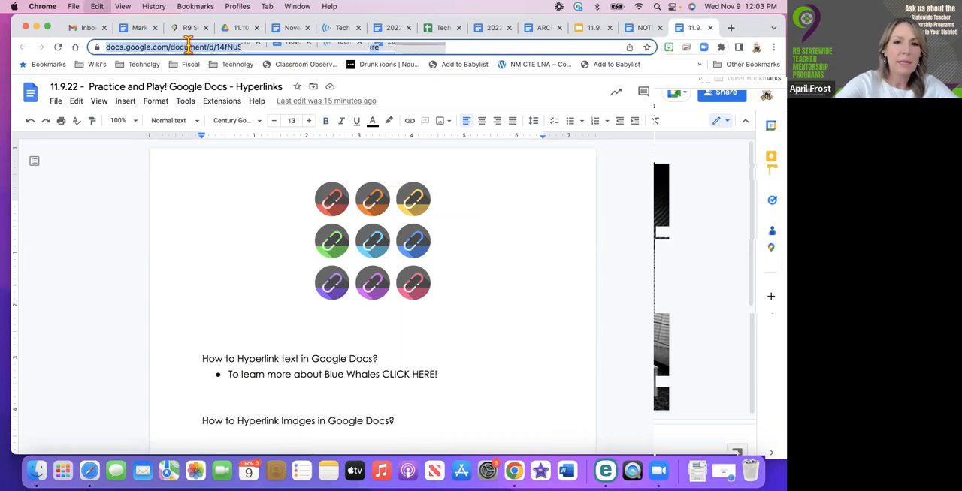
click(392, 297)
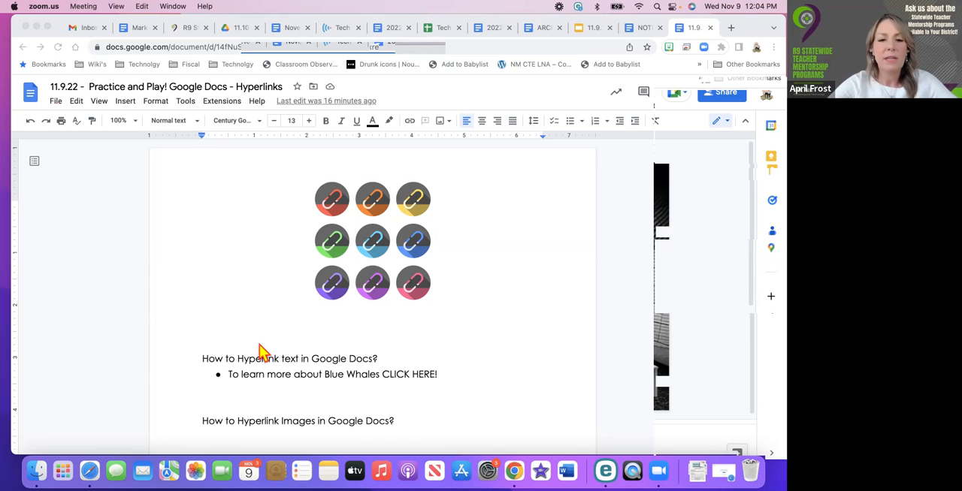
scroll(263, 353, down, 2)
scroll(261, 353, up, 3)
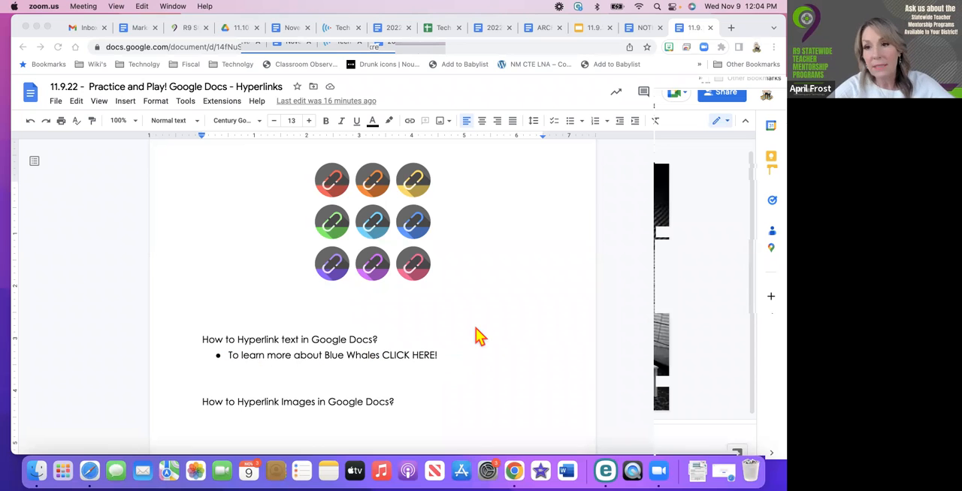
Search the web for "blue whales" in a new browser tab
click(732, 30)
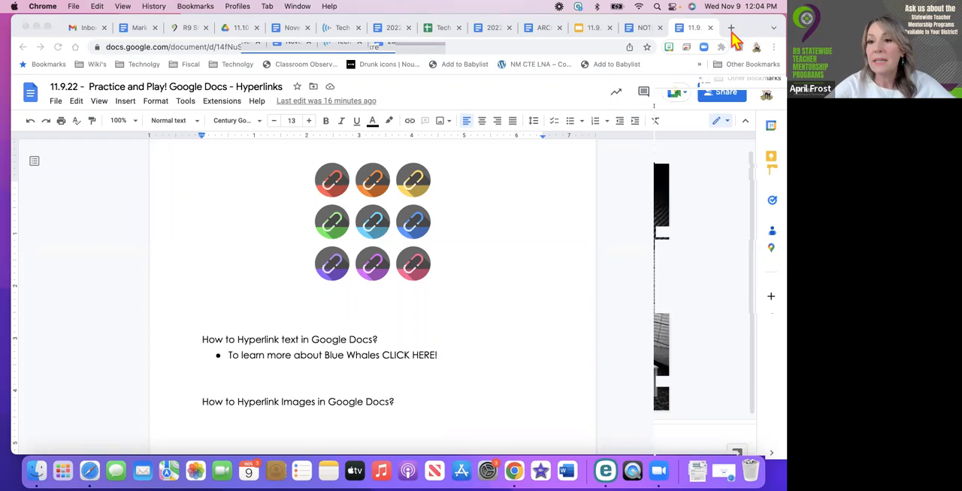
click(209, 47)
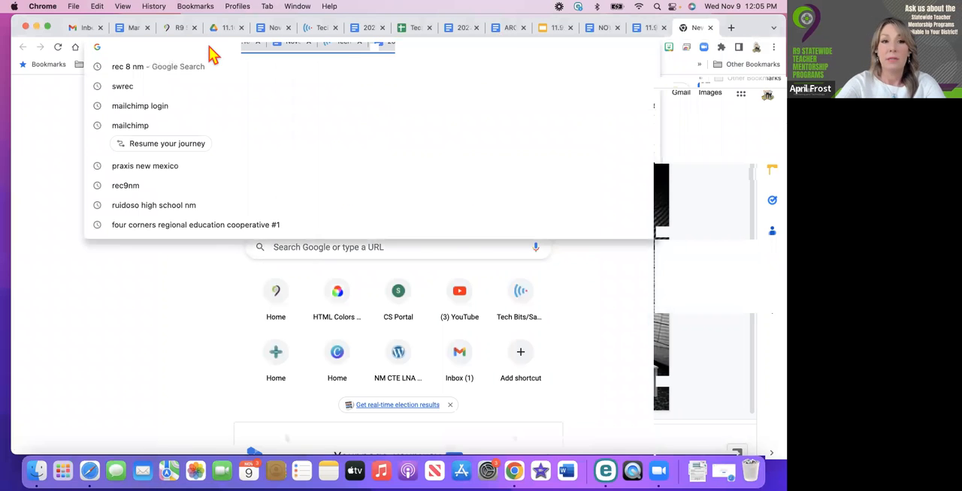
text(blue )
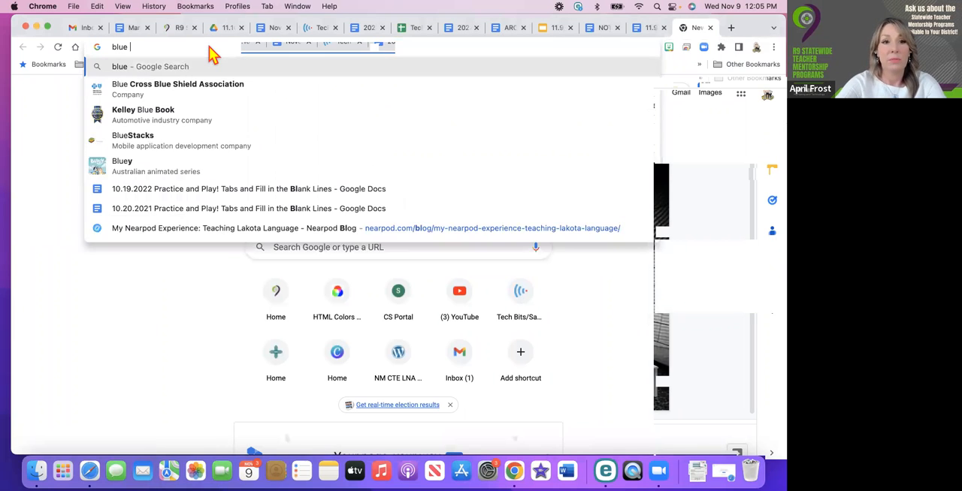
text(whales)
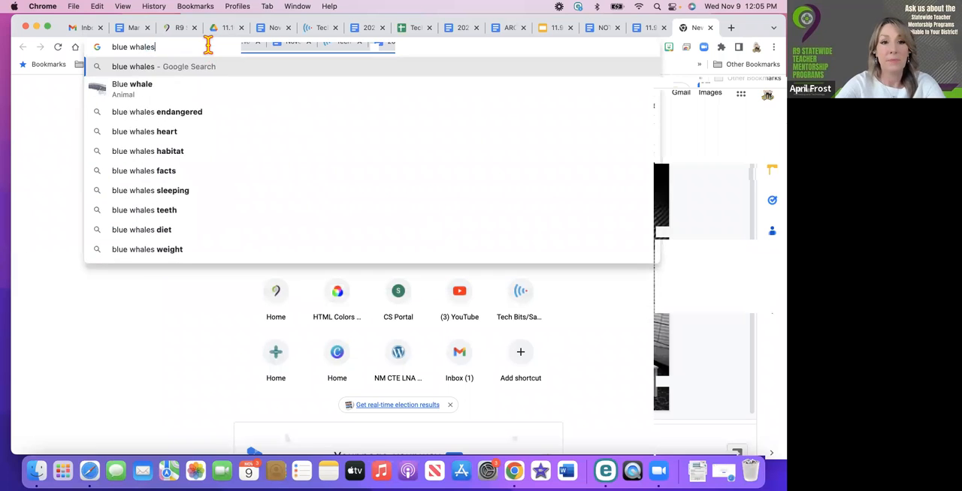
key(Return)
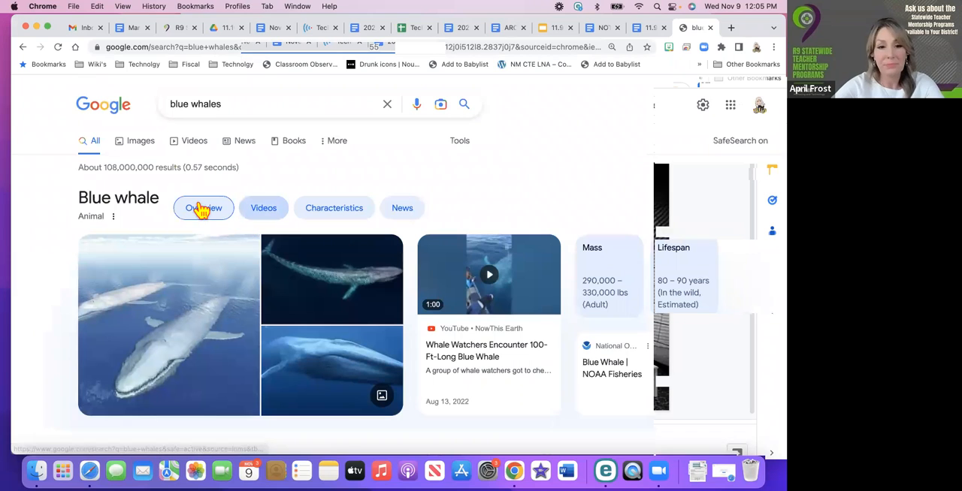
Open the Wikipedia article on the blue whale from the search results and copy its web address
scroll(203, 215, down, 3)
scroll(203, 214, down, 5)
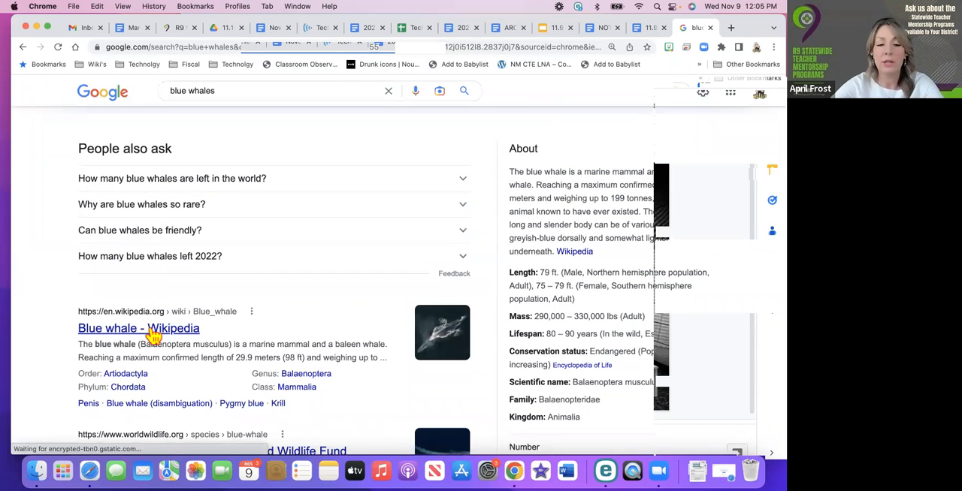
click(153, 335)
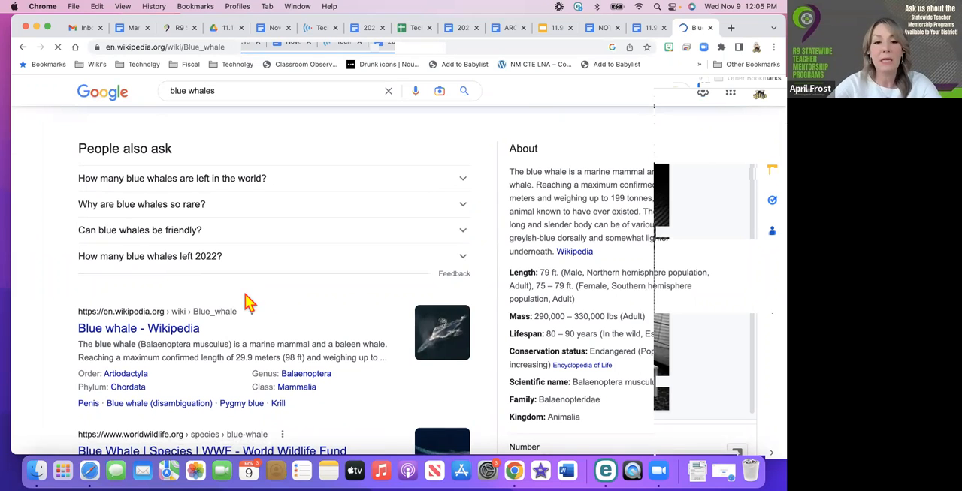
click(175, 47)
key(super+c)
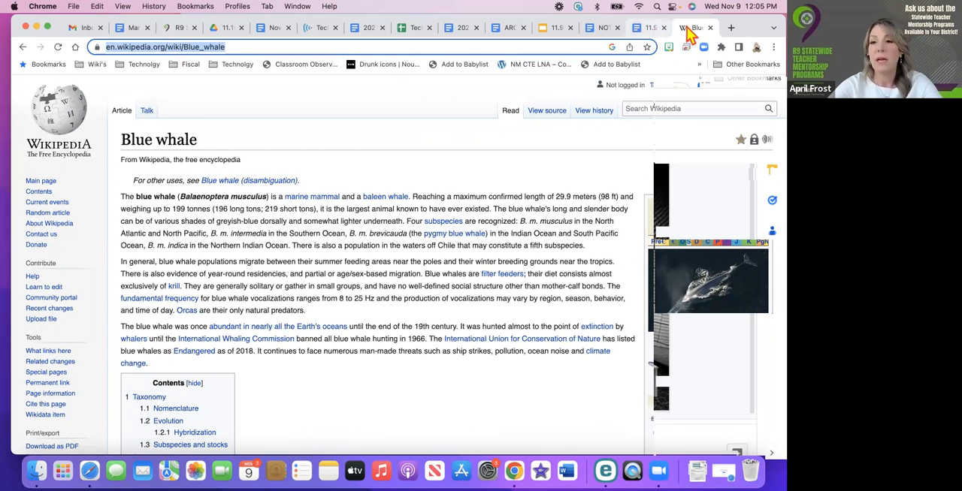
click(645, 30)
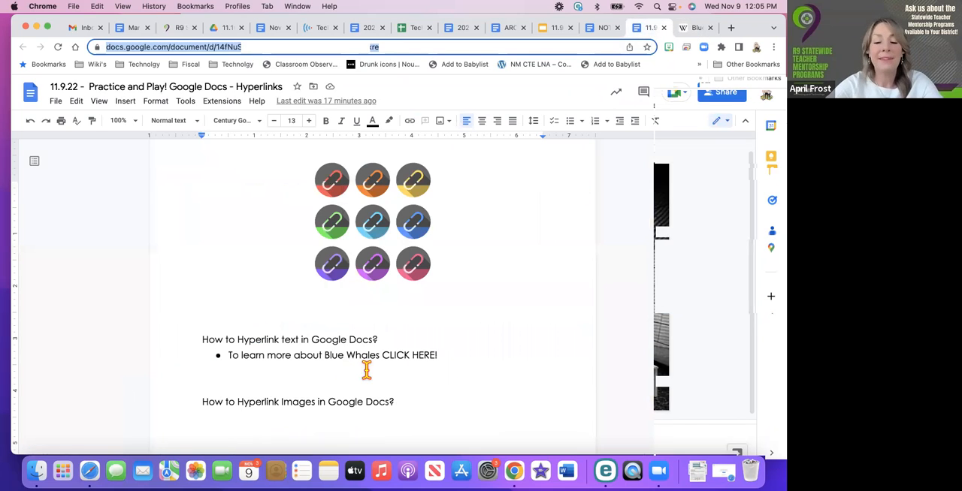
click(448, 355)
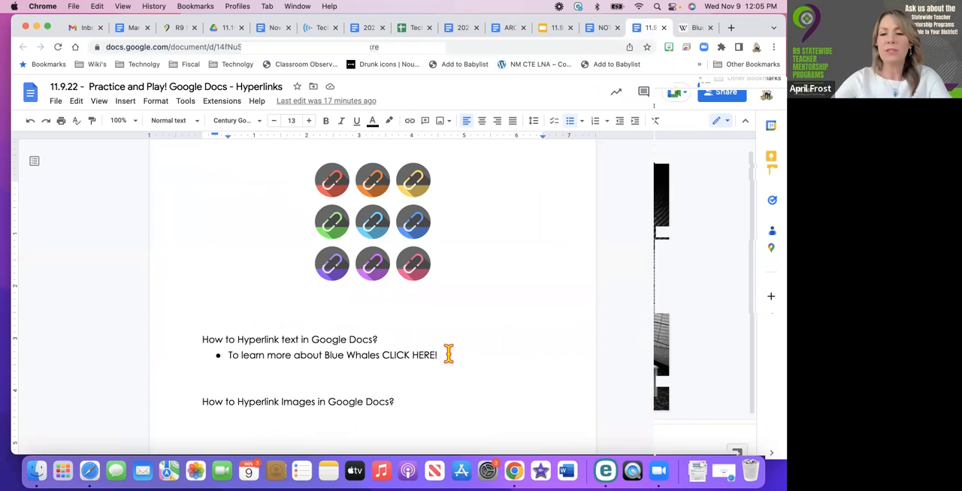
key(Return)
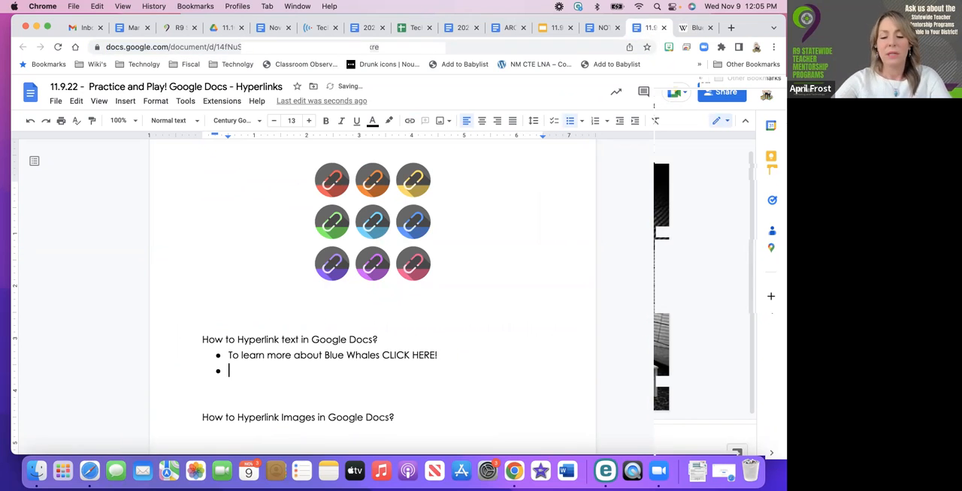
key(super+v)
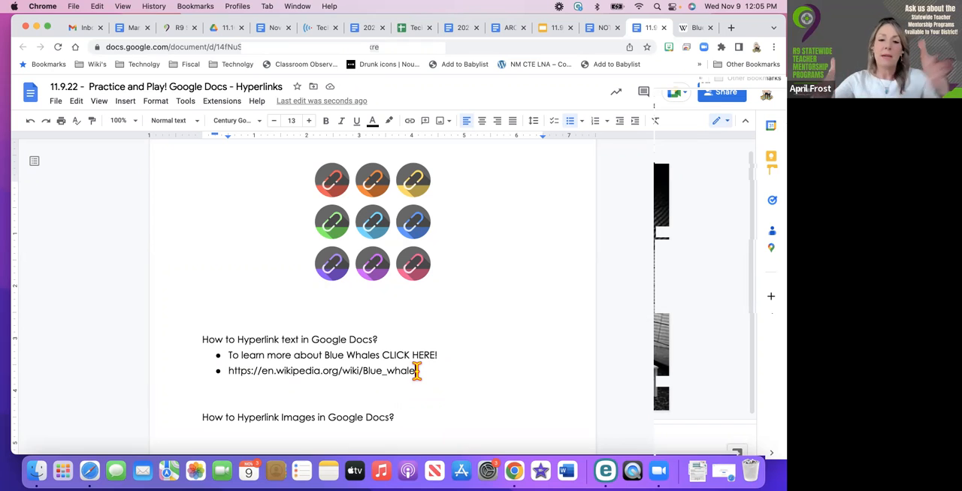
drag(416, 371, 224, 371)
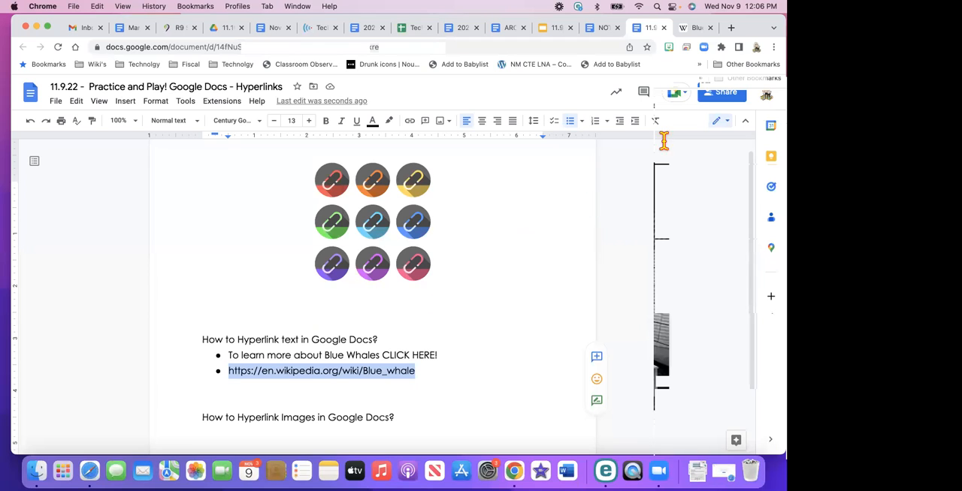
Change the practice document's general access to Anyone with the link and save the sharing settings
click(723, 93)
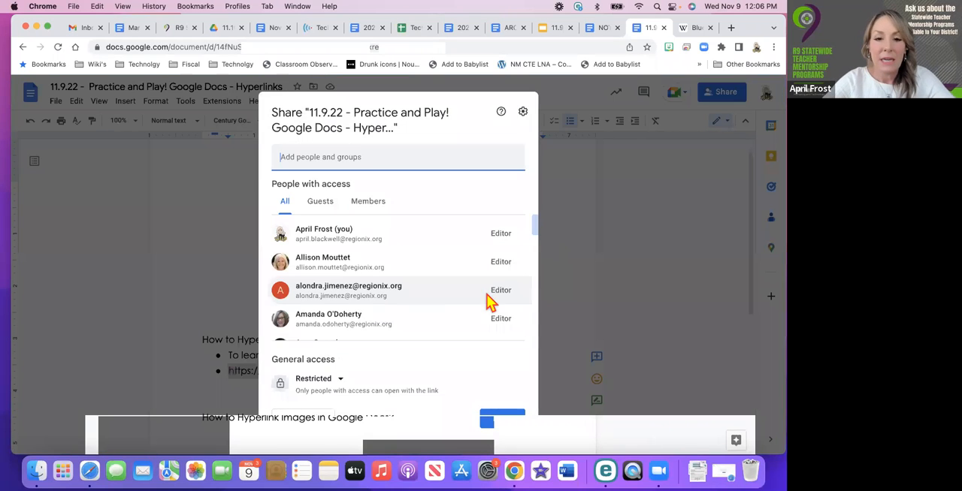
scroll(444, 251, down, 5)
click(339, 384)
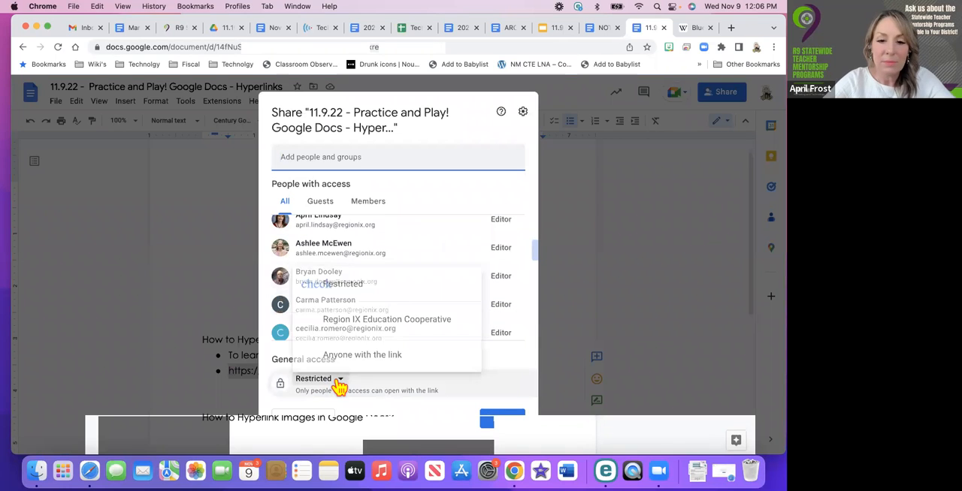
click(344, 362)
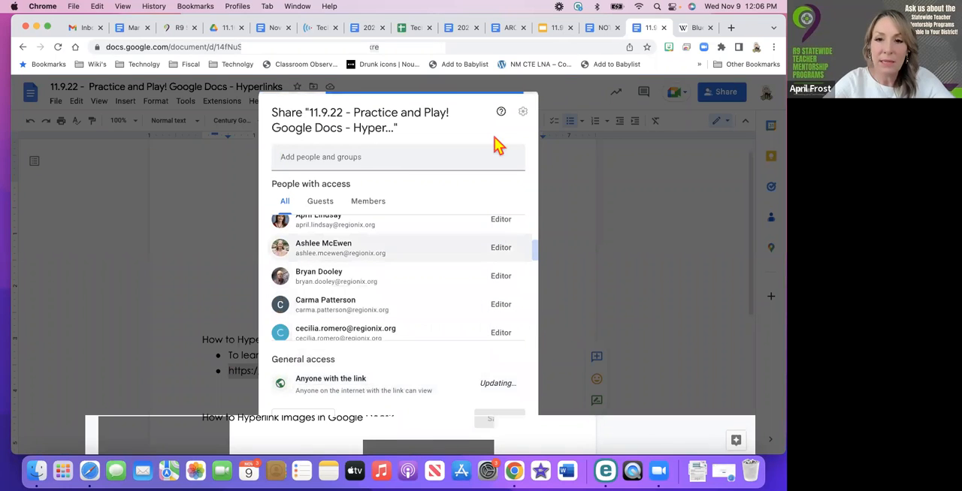
click(500, 417)
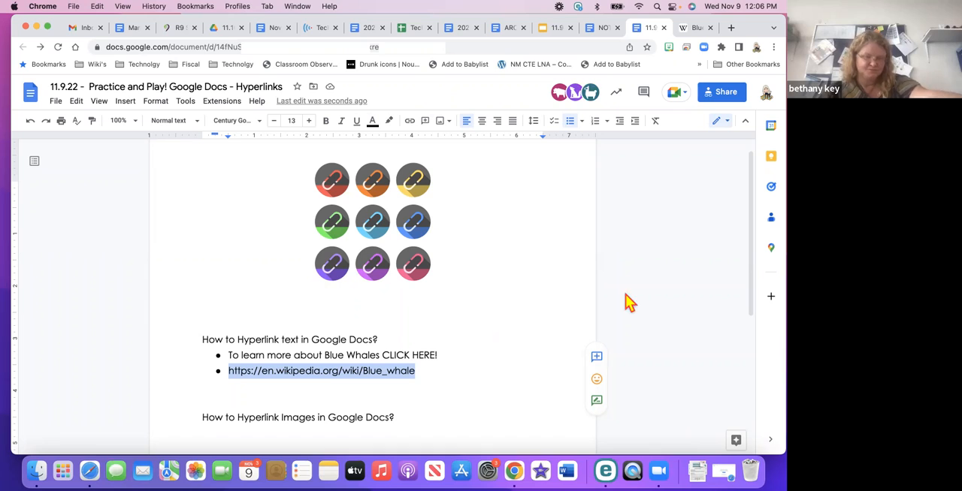
click(543, 307)
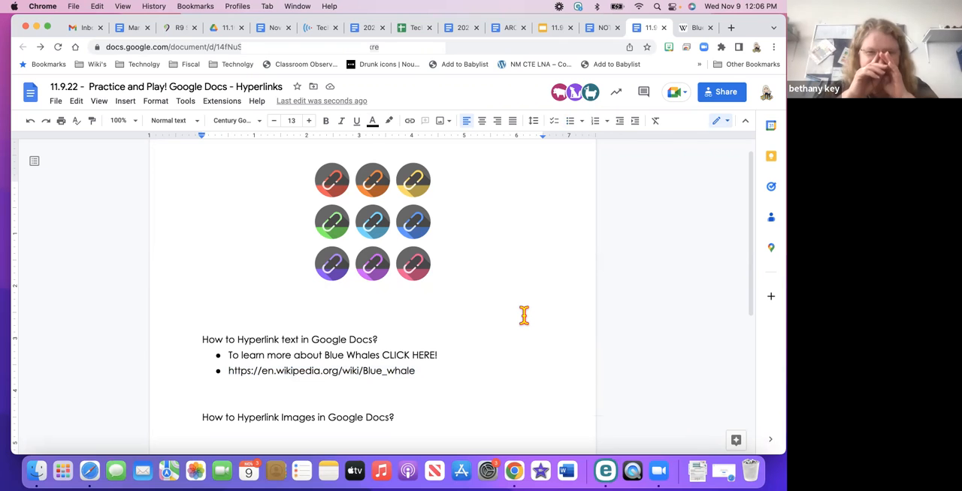
click(409, 125)
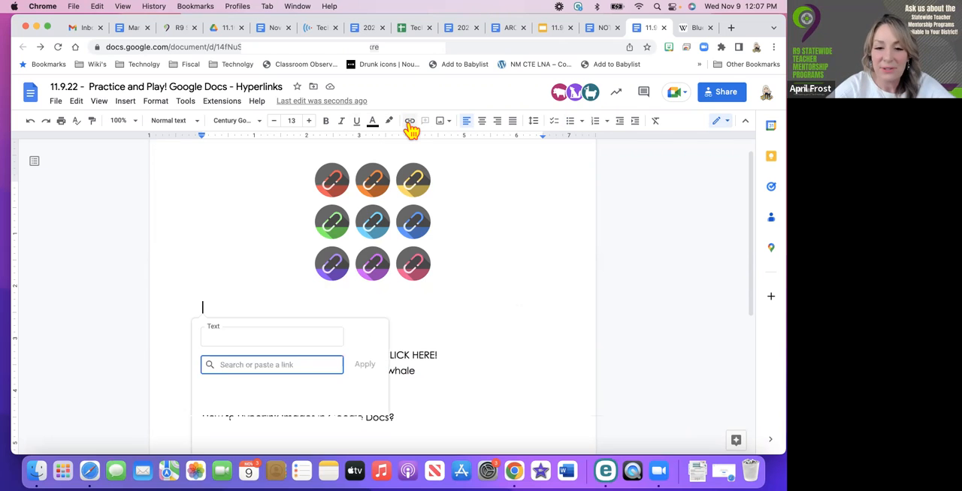
click(219, 337)
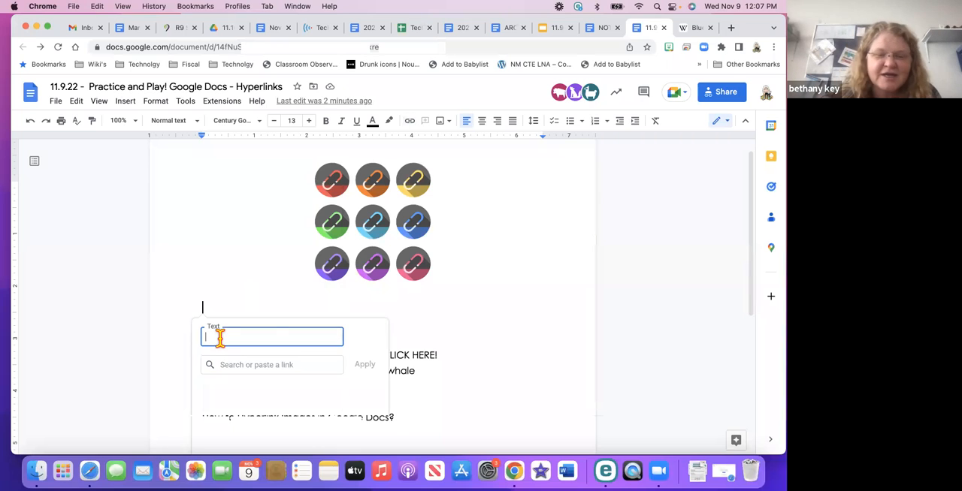
click(508, 368)
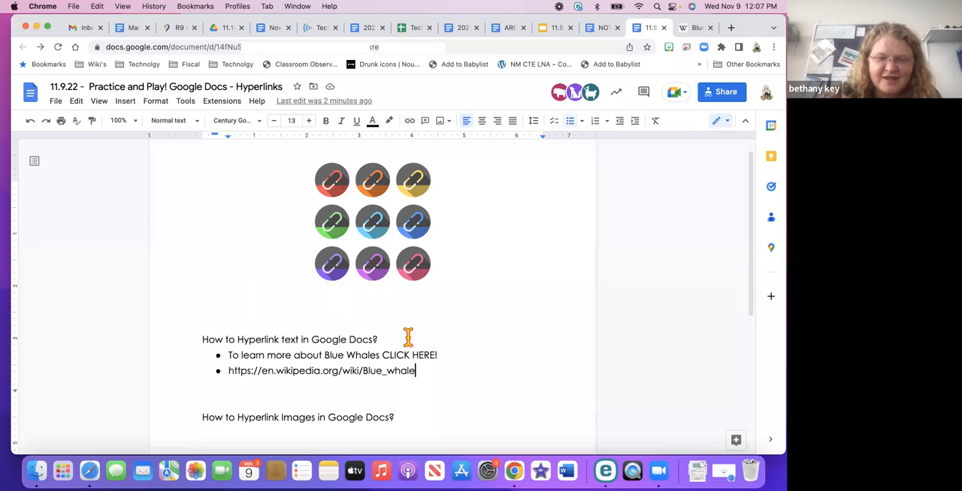
drag(418, 371, 224, 372)
key(super+c)
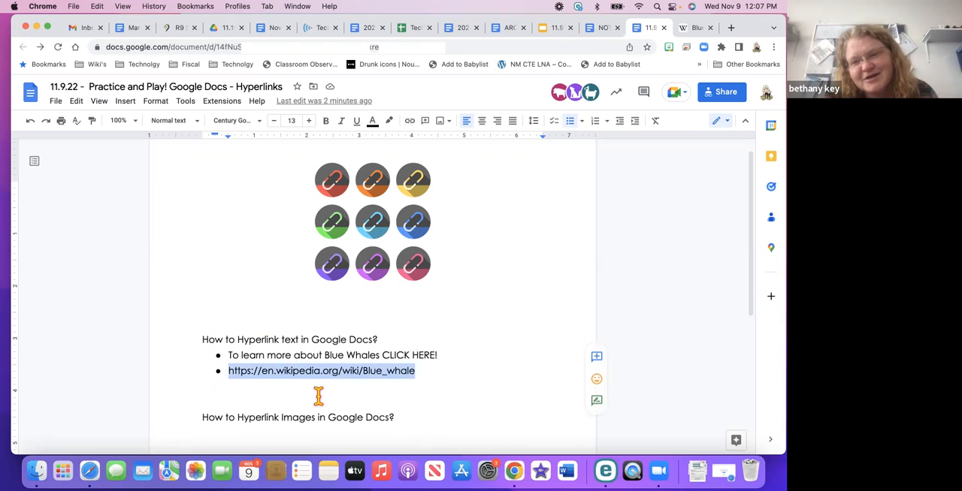
scroll(335, 389, down, 2)
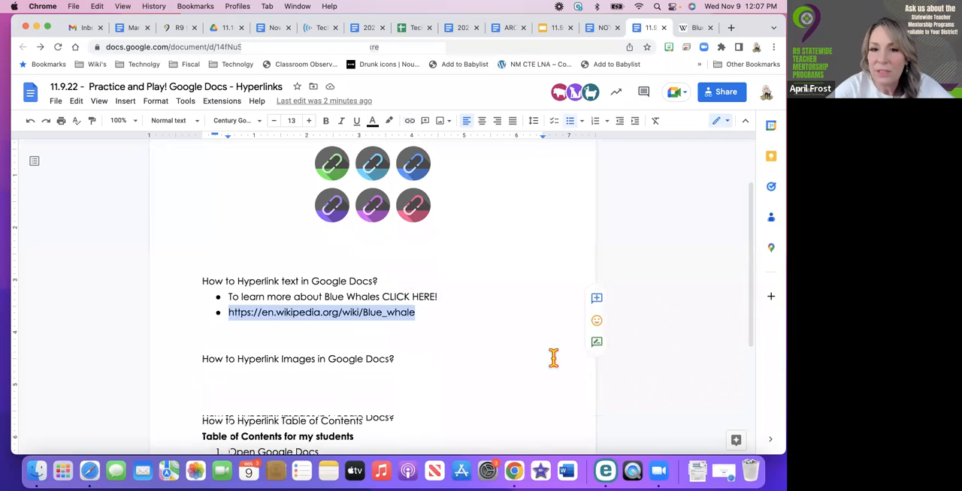
scroll(514, 326, up, 2)
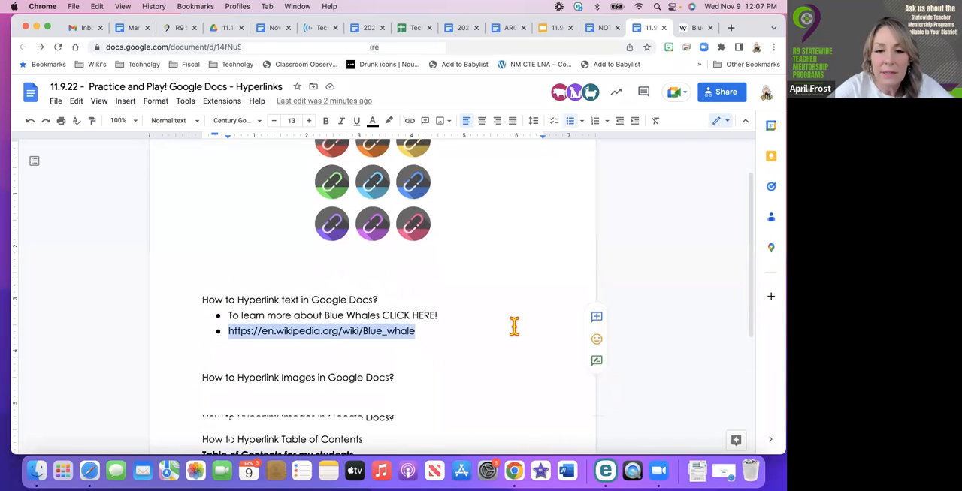
click(408, 316)
drag(380, 316, 322, 316)
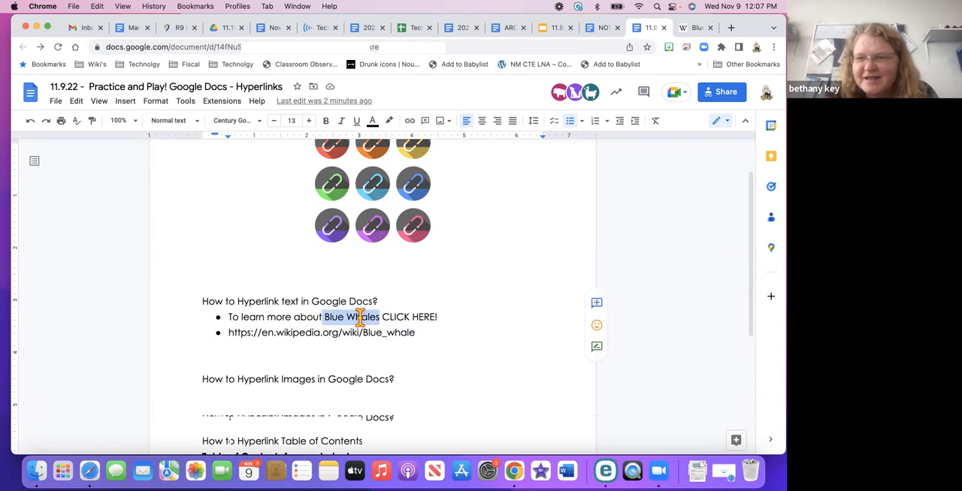
drag(438, 316, 381, 317)
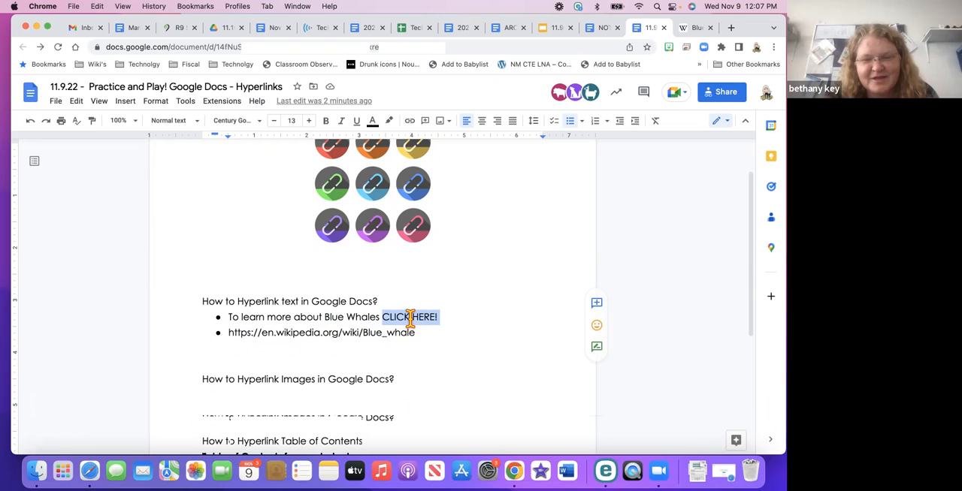
click(411, 124)
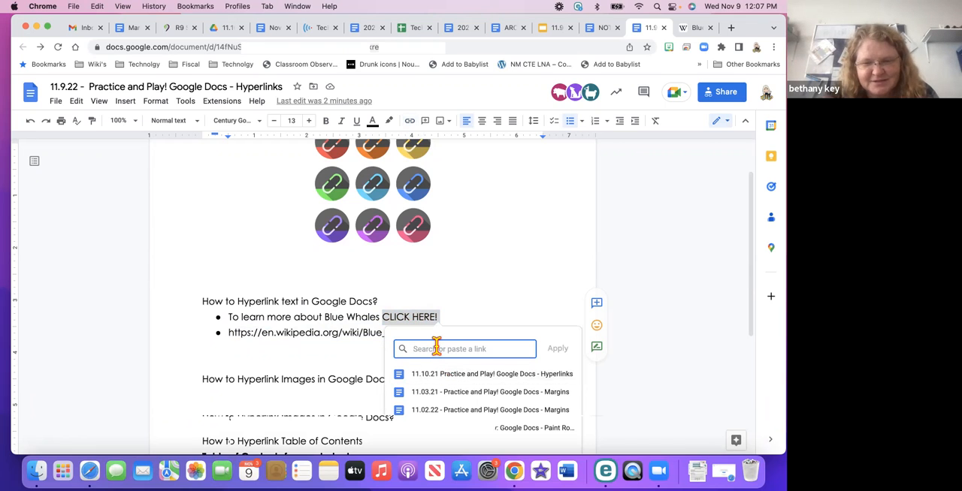
key(super+v)
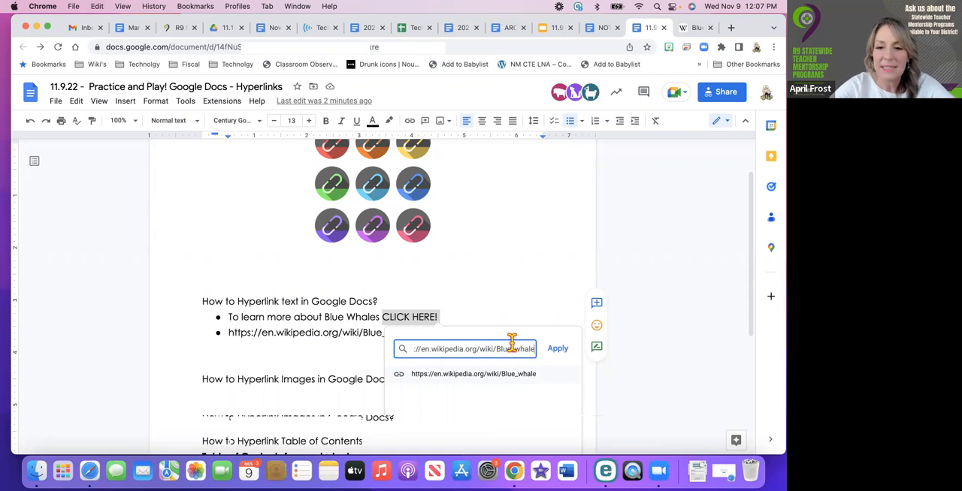
click(558, 349)
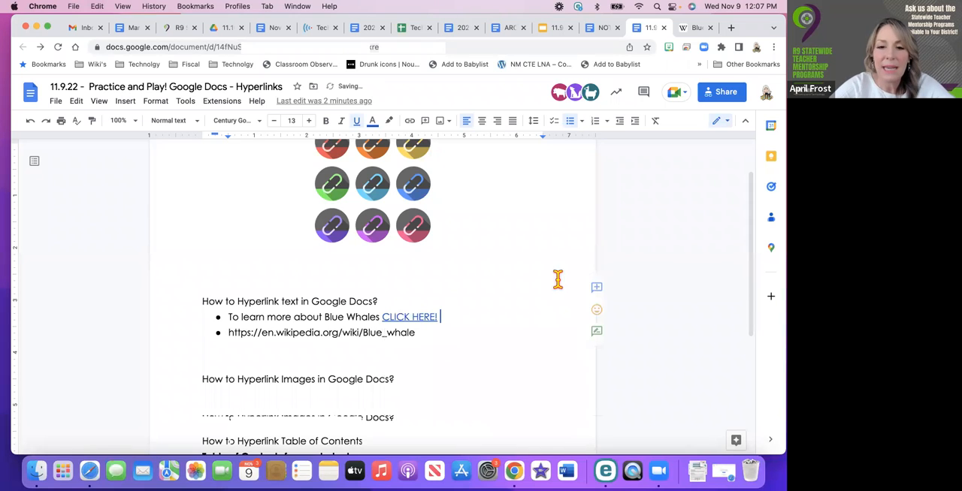
click(403, 317)
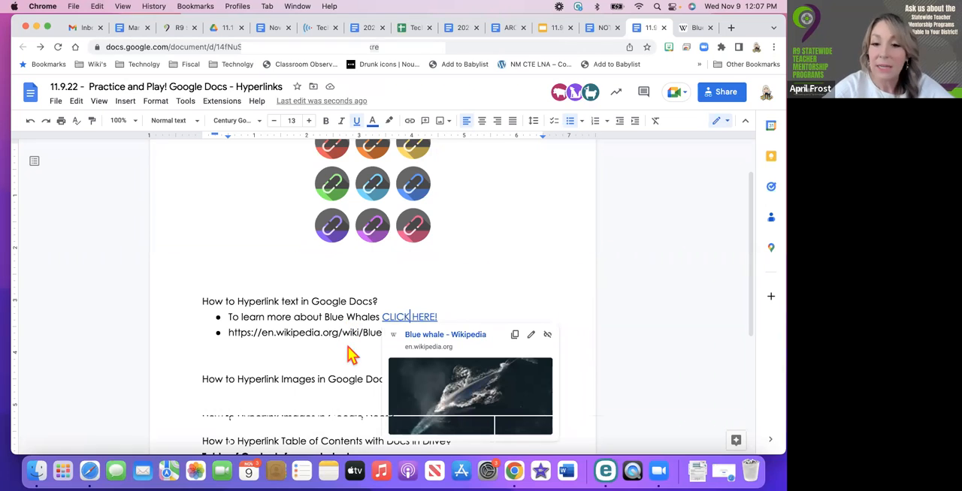
click(492, 272)
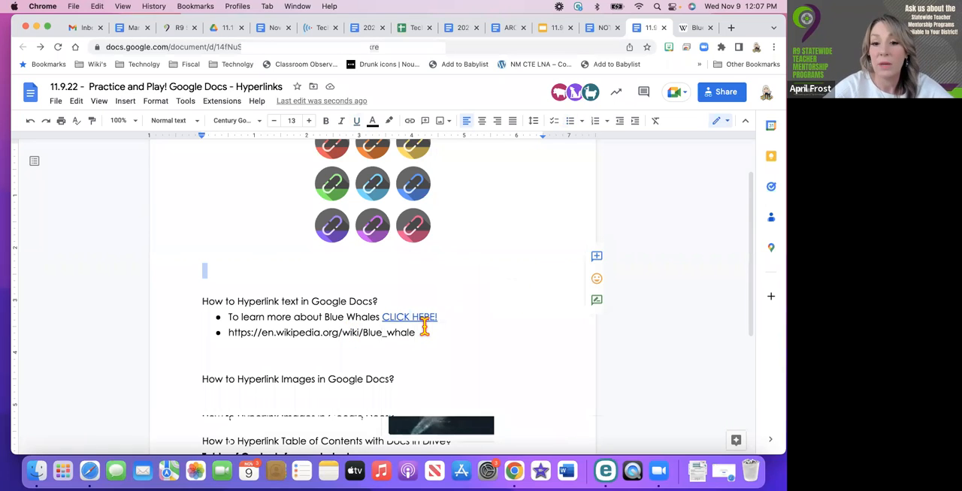
drag(416, 333, 226, 333)
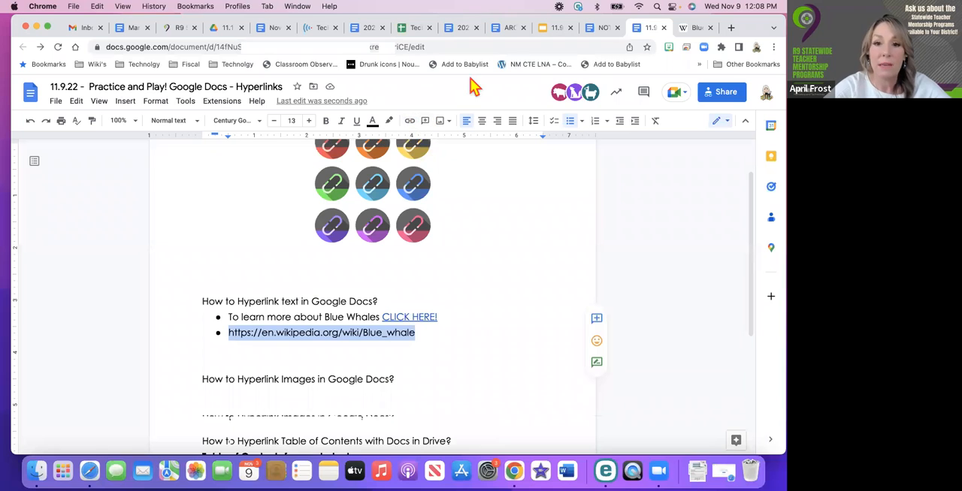
click(409, 122)
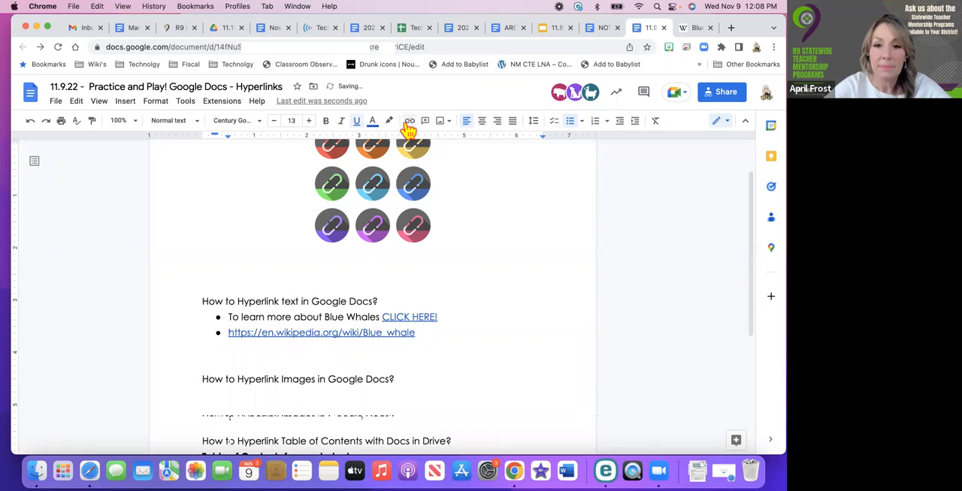
click(409, 122)
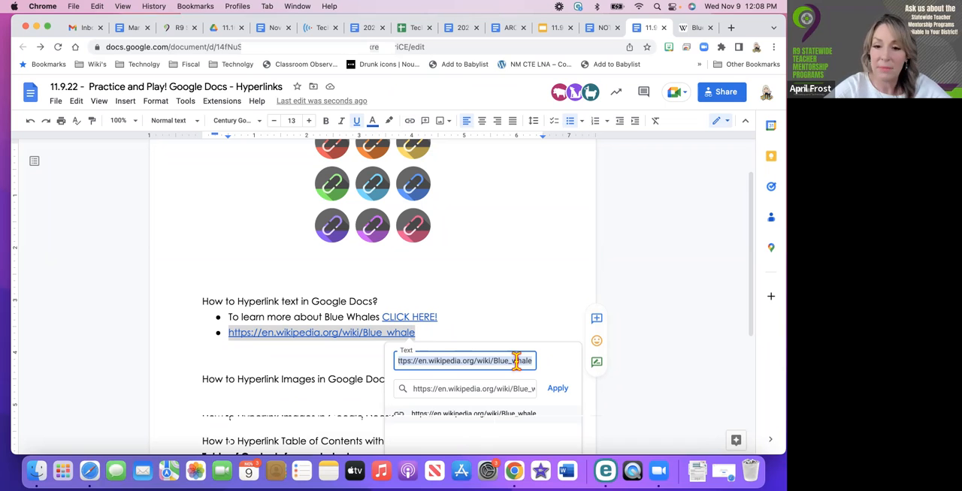
scroll(519, 367, down, 2)
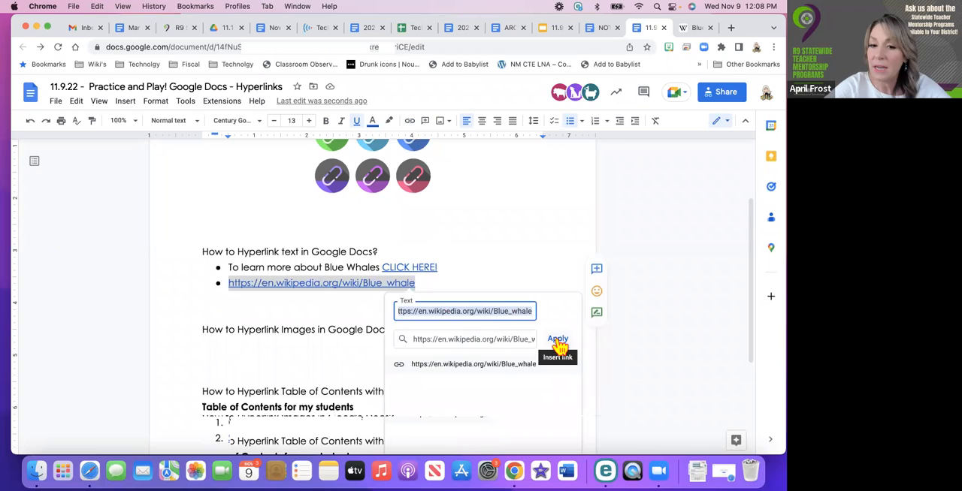
click(558, 344)
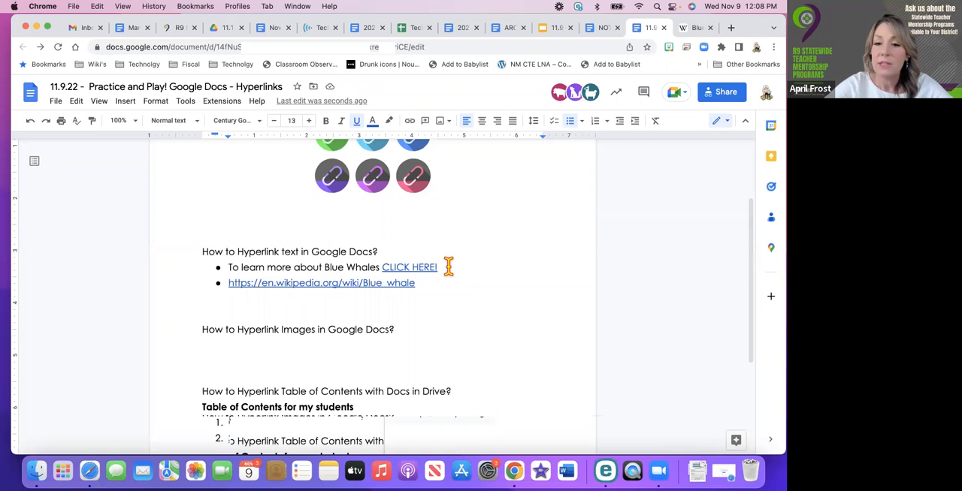
drag(449, 267, 382, 267)
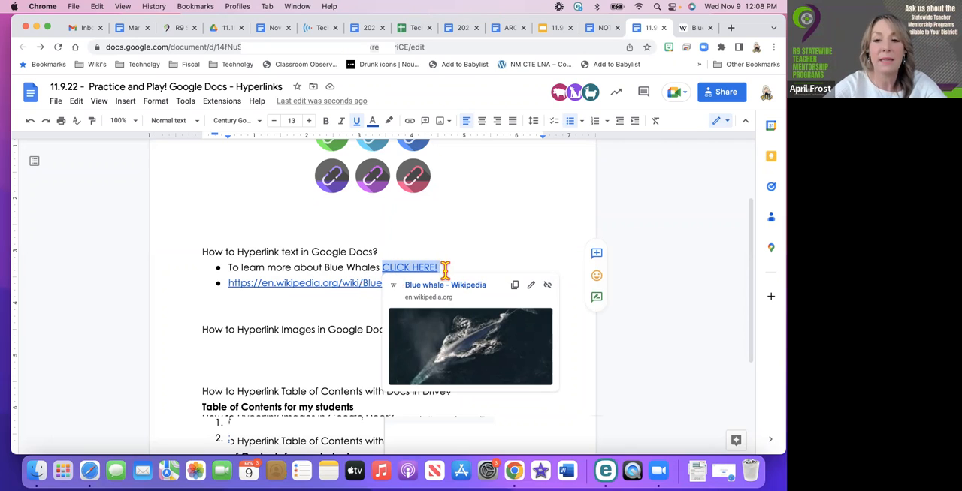
click(411, 122)
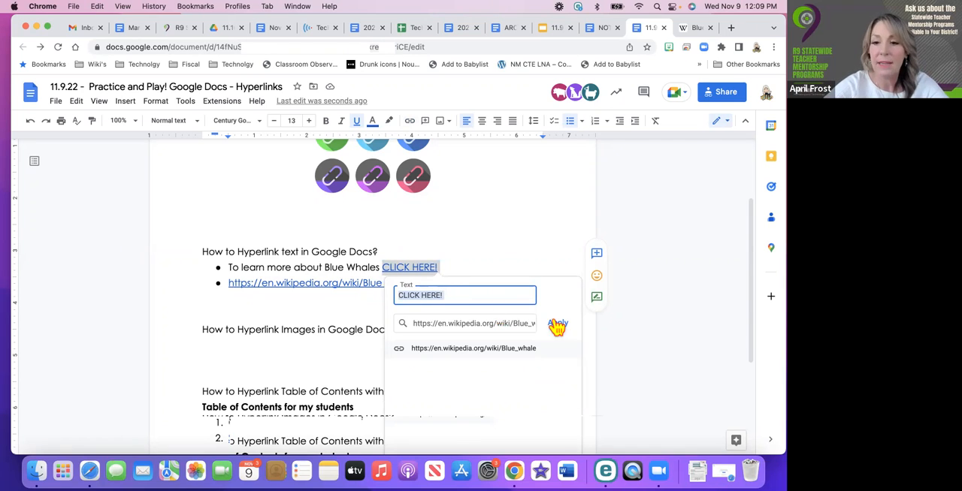
click(557, 326)
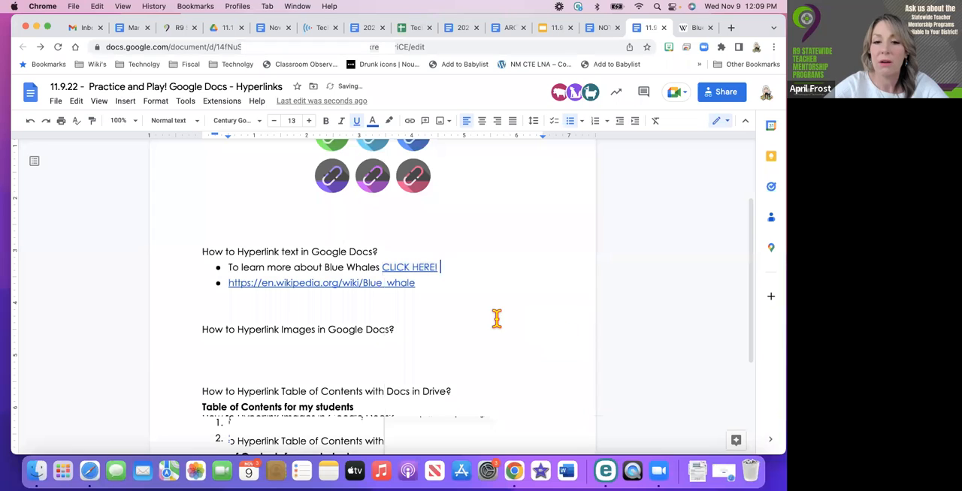
Remove the existing hyperlink from "Study the contents" in the Table of Contents for my students list
scroll(496, 318, down, 2)
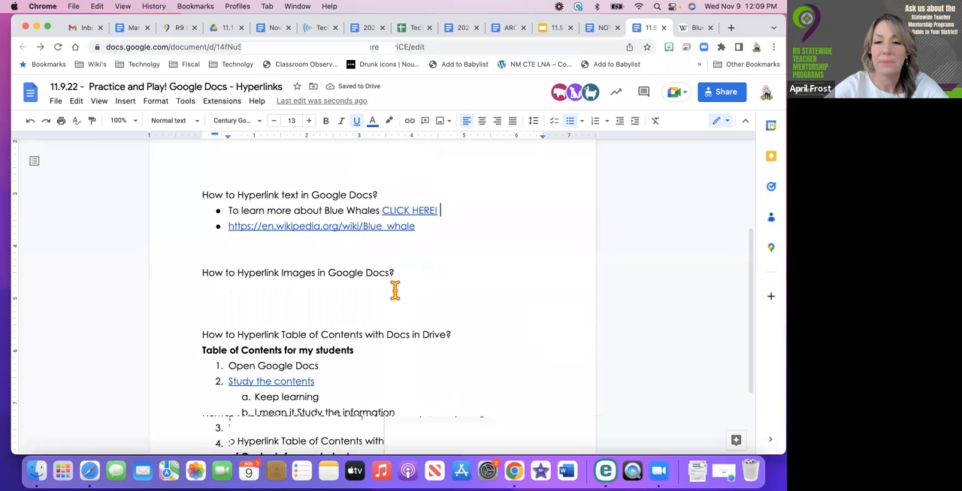
scroll(387, 293, down, 1)
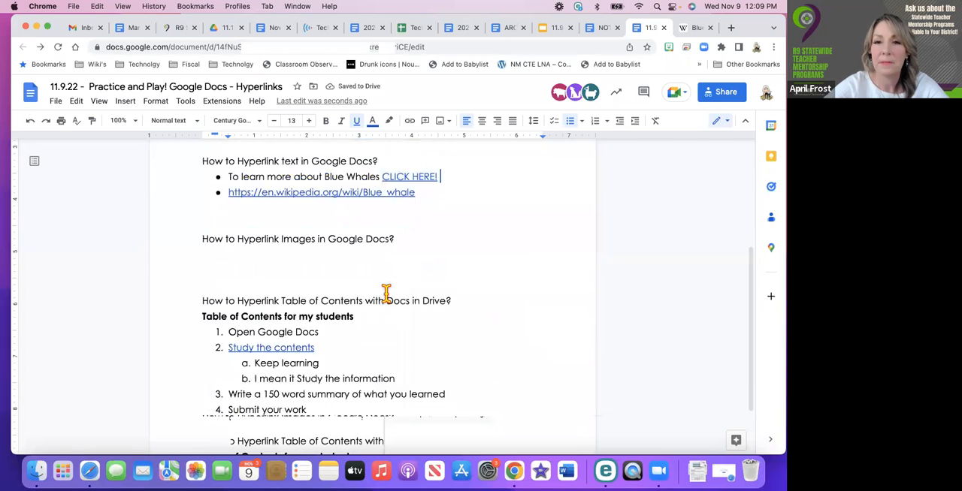
scroll(386, 293, up, 1)
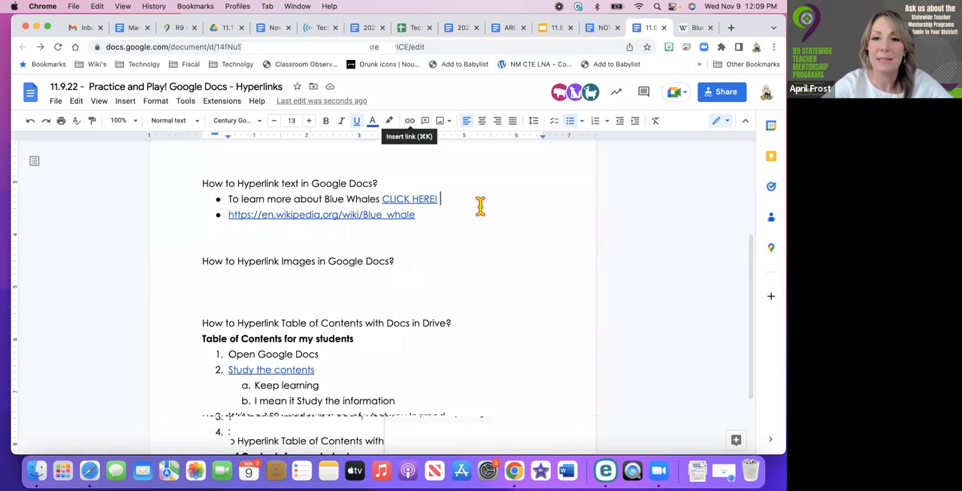
click(318, 308)
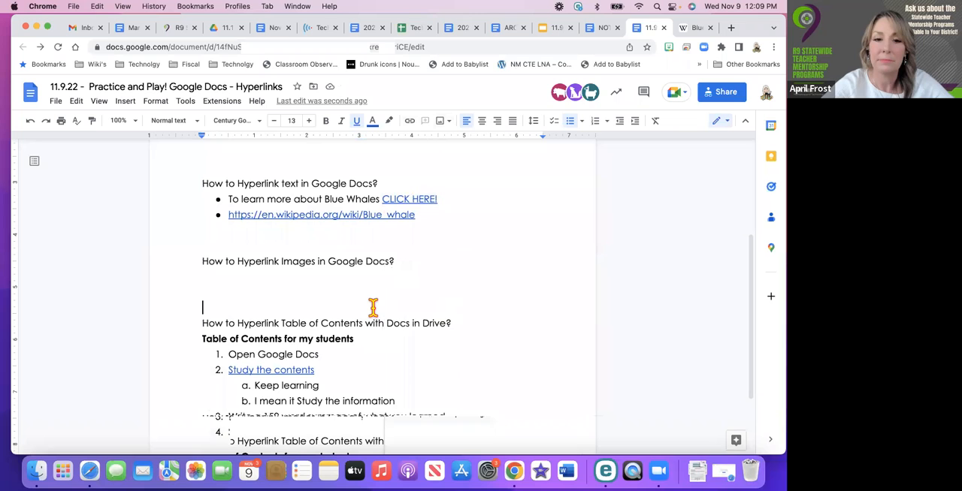
scroll(372, 306, down, 1)
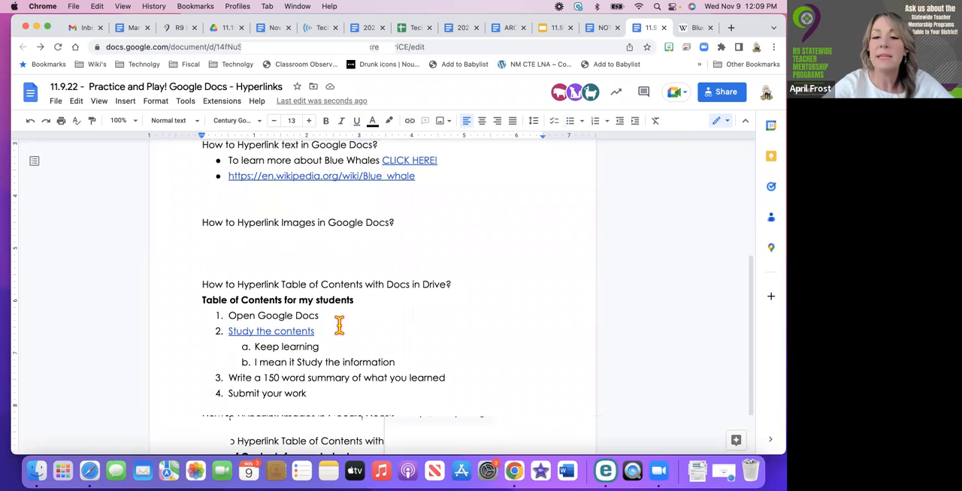
scroll(276, 328, down, 2)
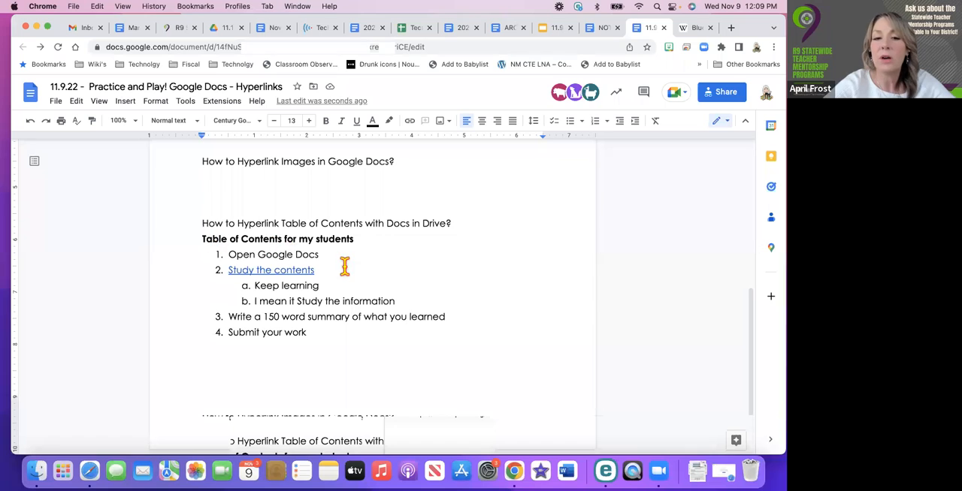
triple_click(269, 272)
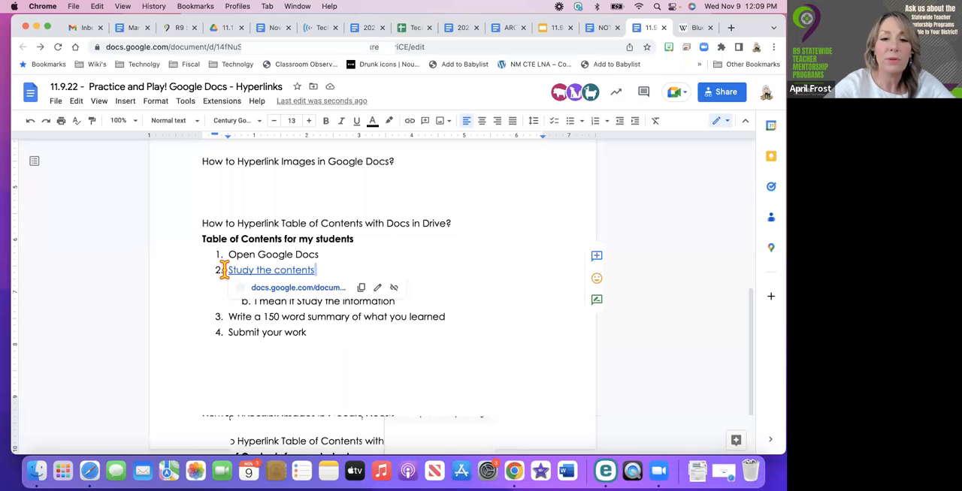
click(394, 288)
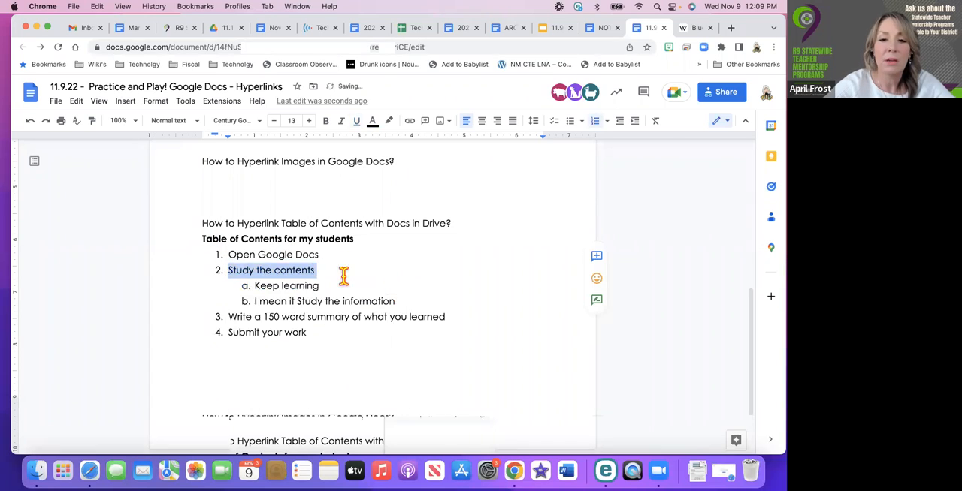
click(336, 273)
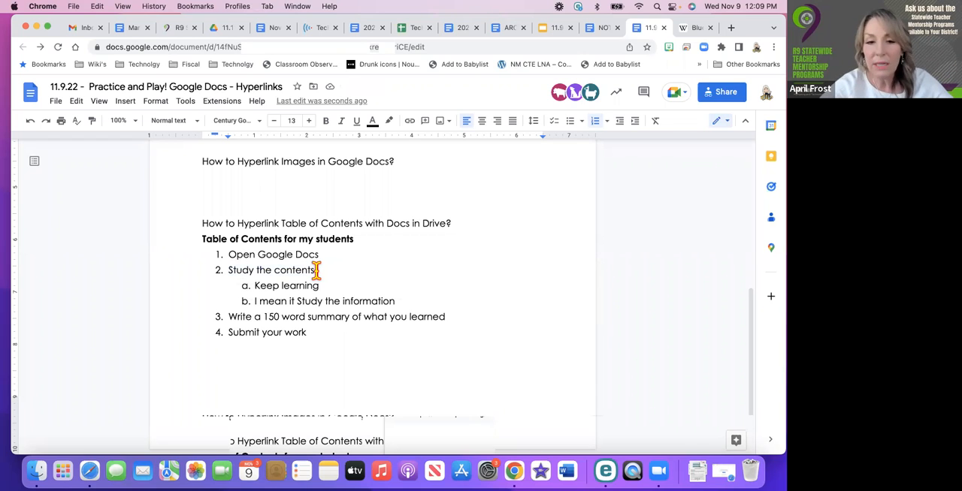
Link "Study the contents" to the suggested document "11.10.21 Practice and Play! Google Docs - Hyperlinks" and check the link's preview
drag(317, 270, 227, 271)
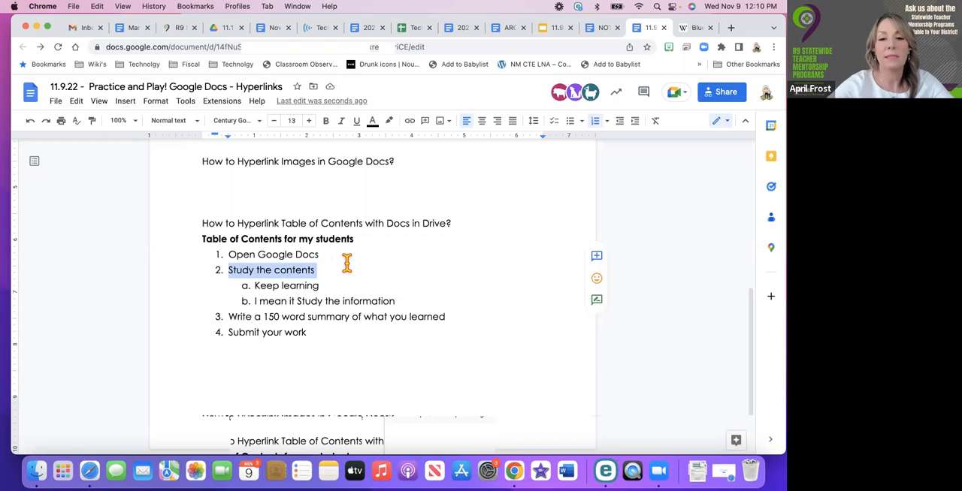
click(410, 120)
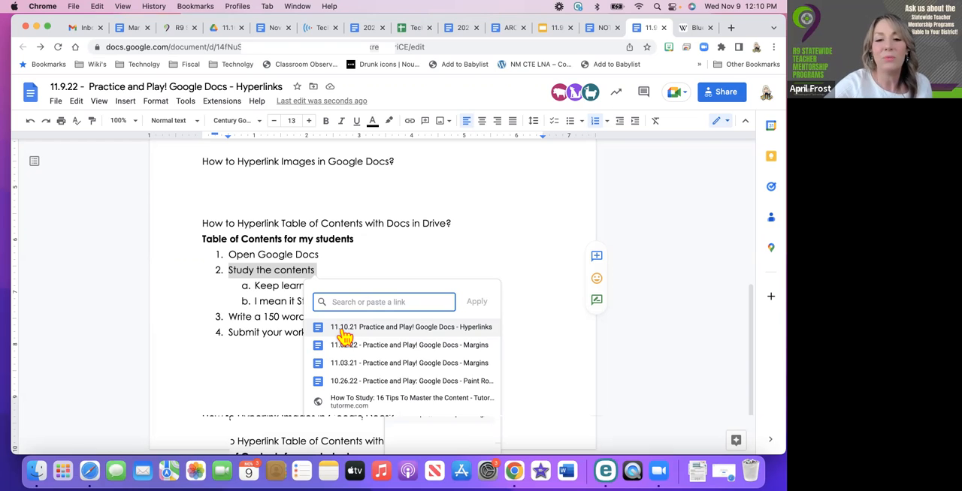
click(341, 331)
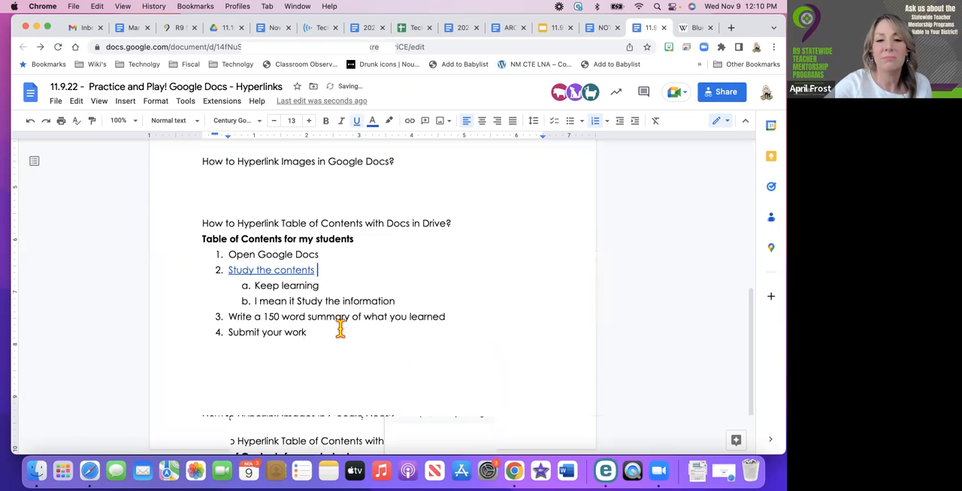
click(303, 271)
mouse_move(315, 295)
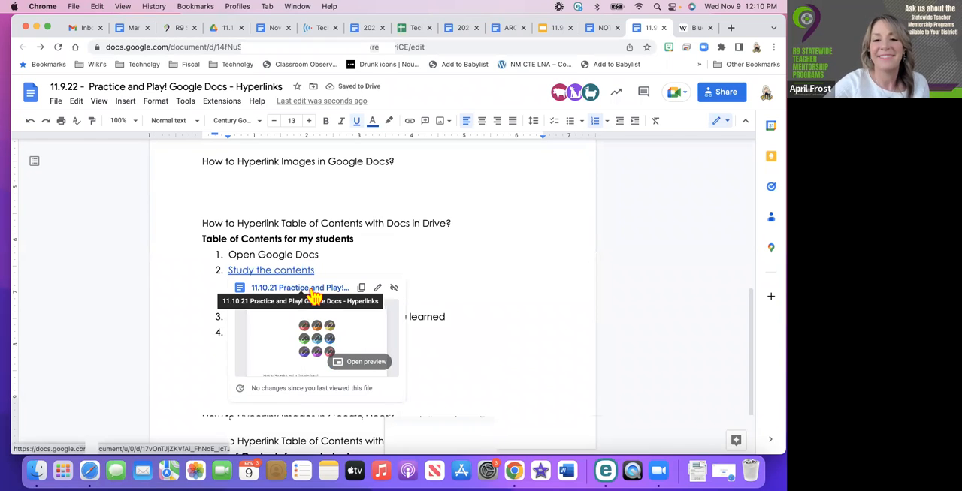
click(451, 284)
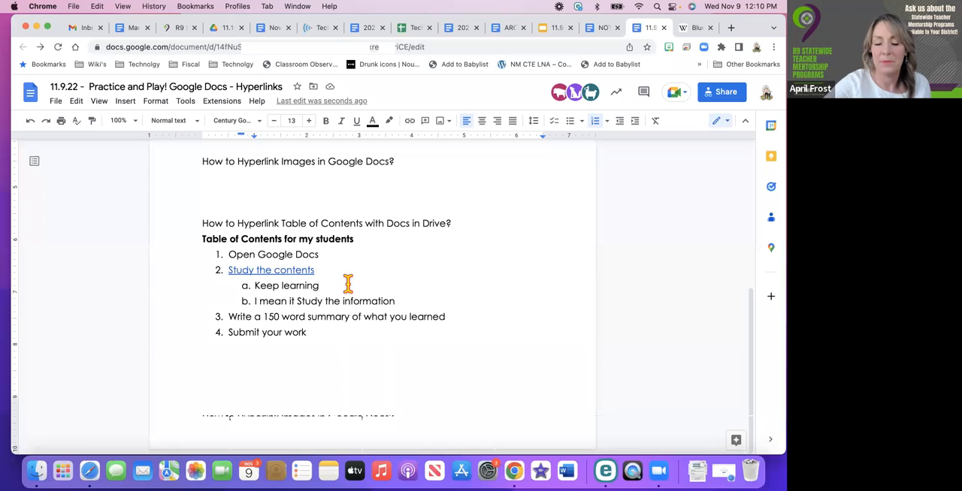
click(326, 198)
key(BackSpace)
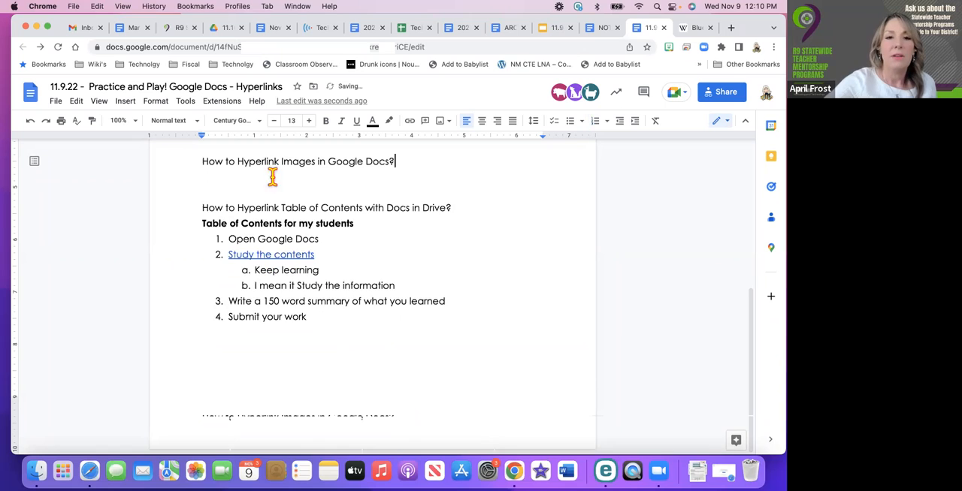
key(Return)
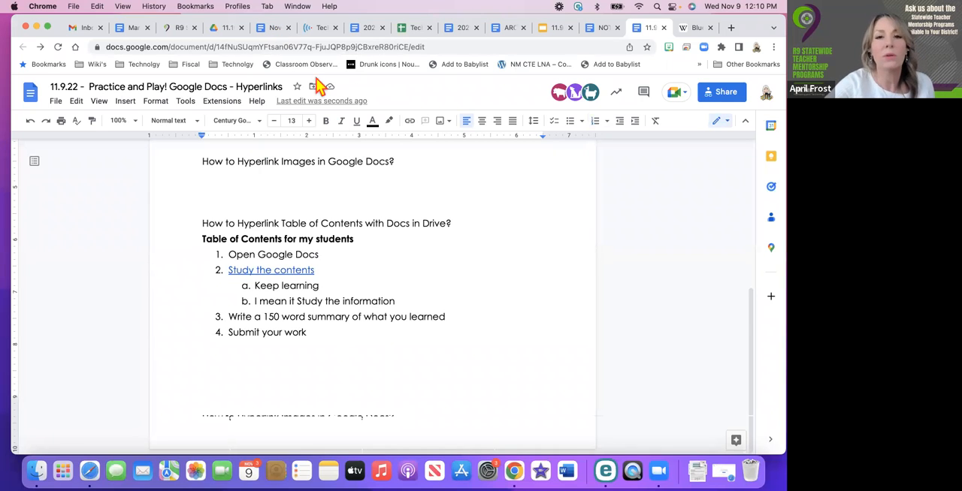
Insert a 1 x 1 table below the heading "How to Hyperlink Images in Google Docs?" and place the cursor in its cell
click(302, 191)
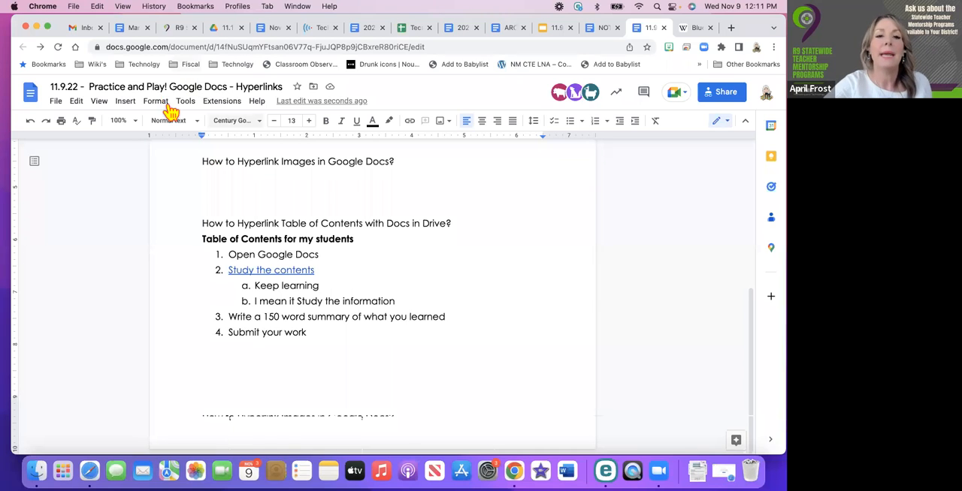
click(126, 102)
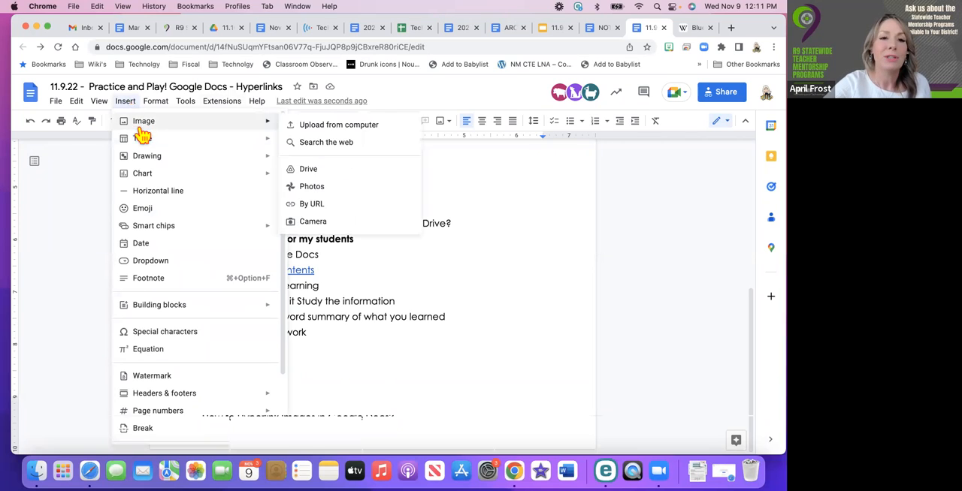
mouse_move(142, 142)
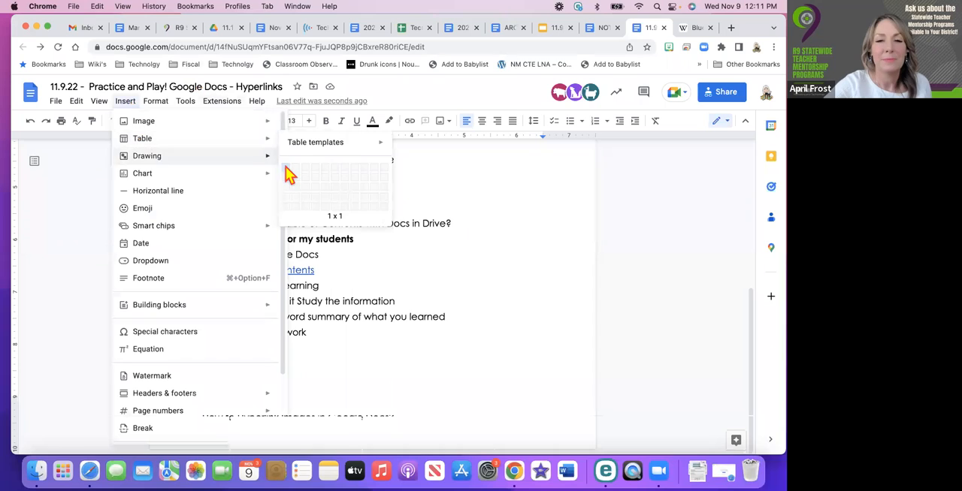
mouse_move(265, 148)
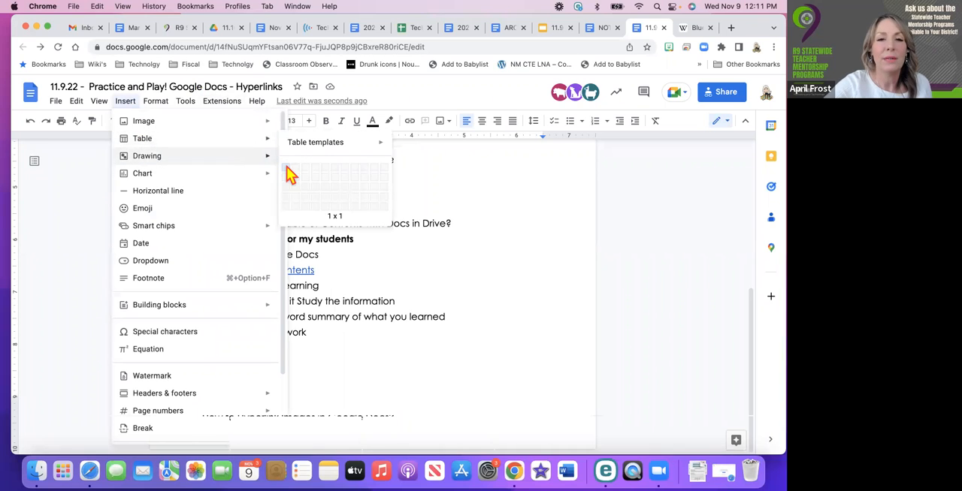
click(287, 165)
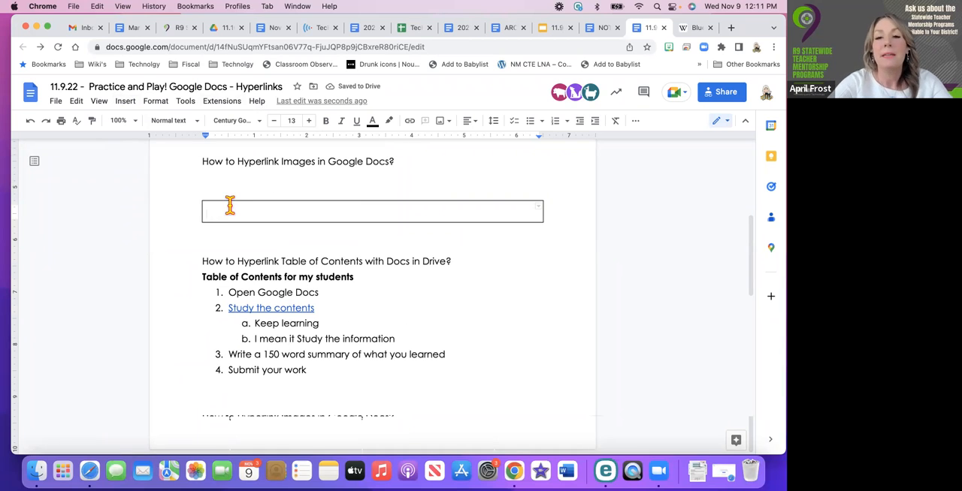
right_click(404, 213)
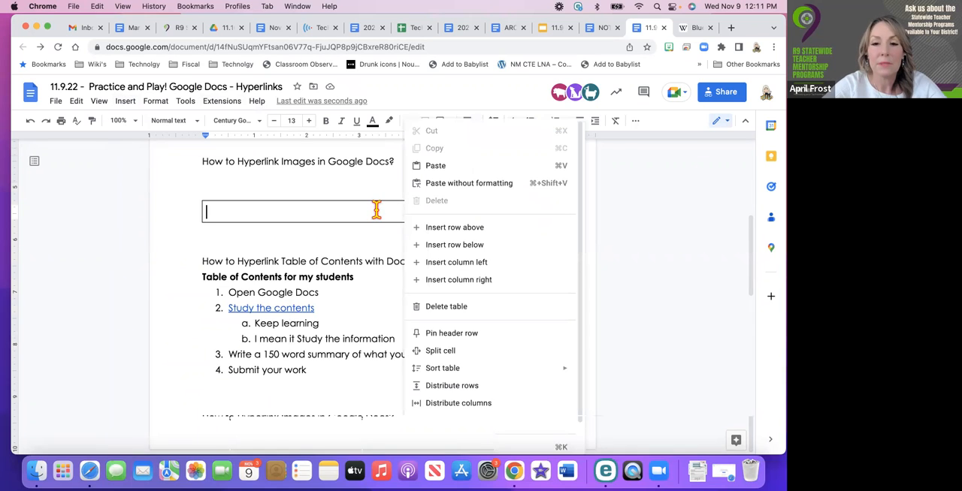
click(375, 212)
Search the web for "blue whale" images to insert into the table cell
click(447, 124)
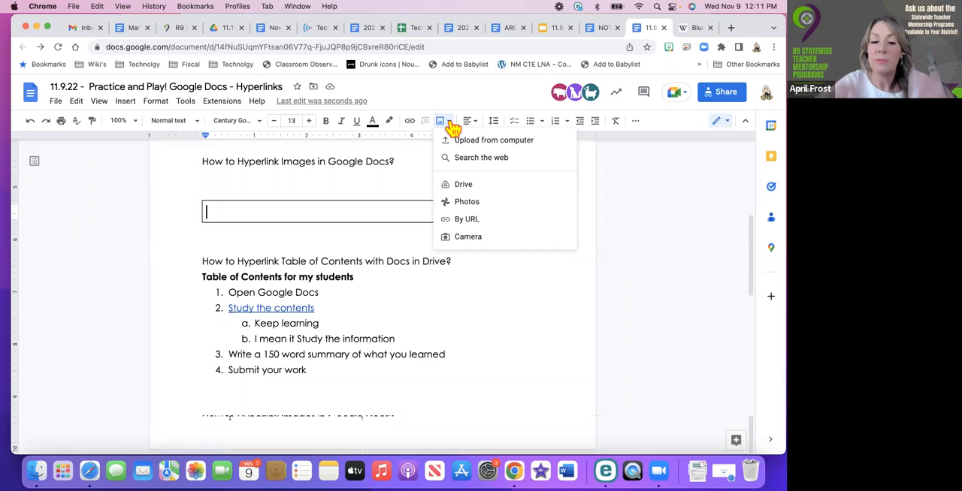
click(460, 161)
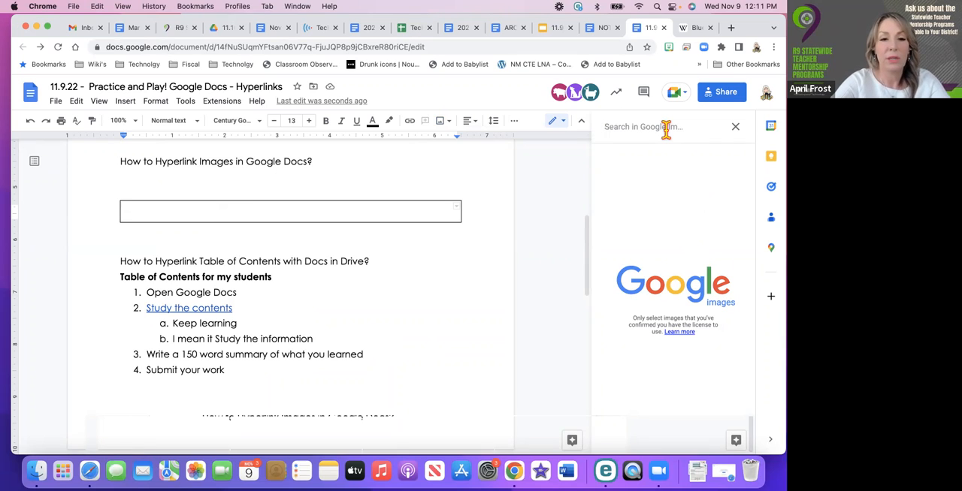
text(blue)
text( whaqle)
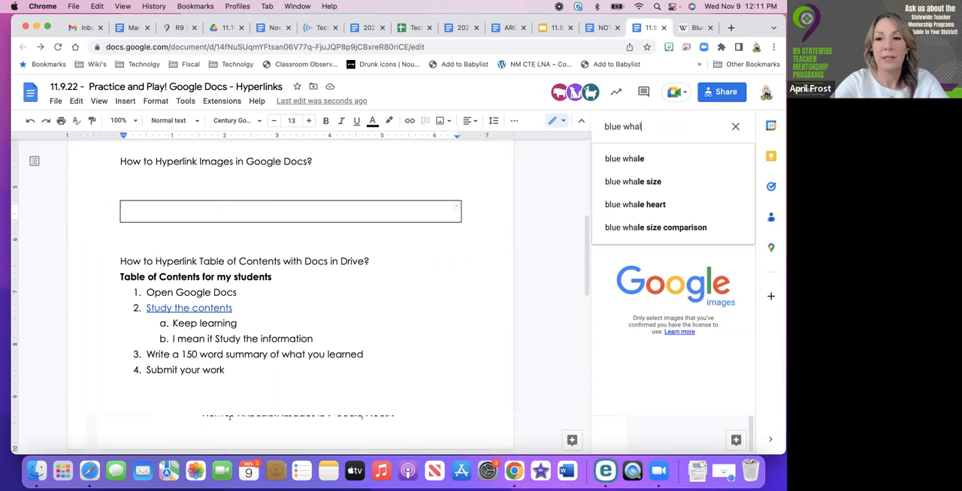
text(le)
key(Return)
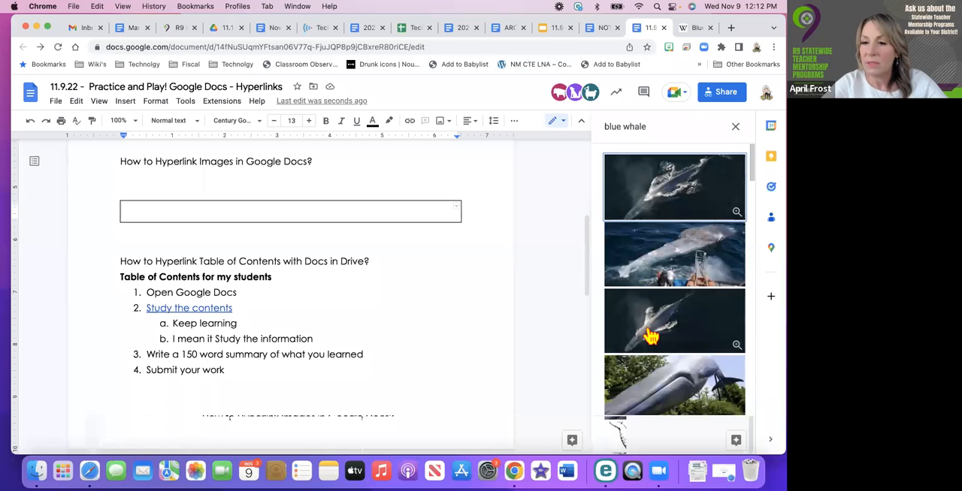
Browse the blue whale results and insert the photo of the whale statue among trees into the table cell
scroll(651, 339, down, 5)
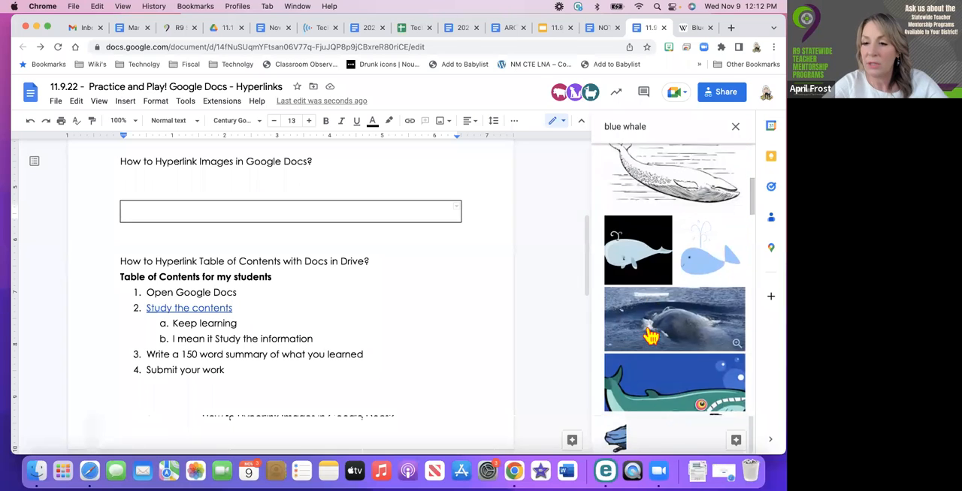
scroll(651, 272, down, 3)
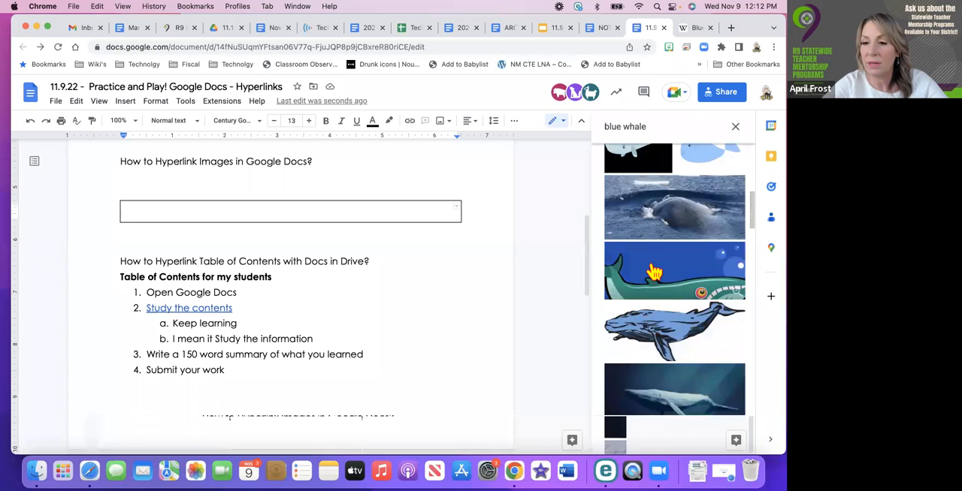
scroll(654, 272, up, 5)
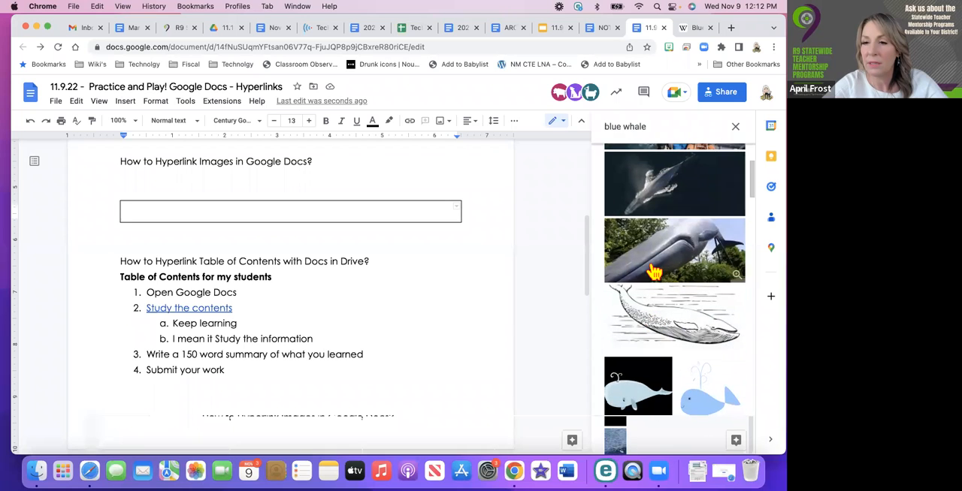
drag(656, 269, 293, 206)
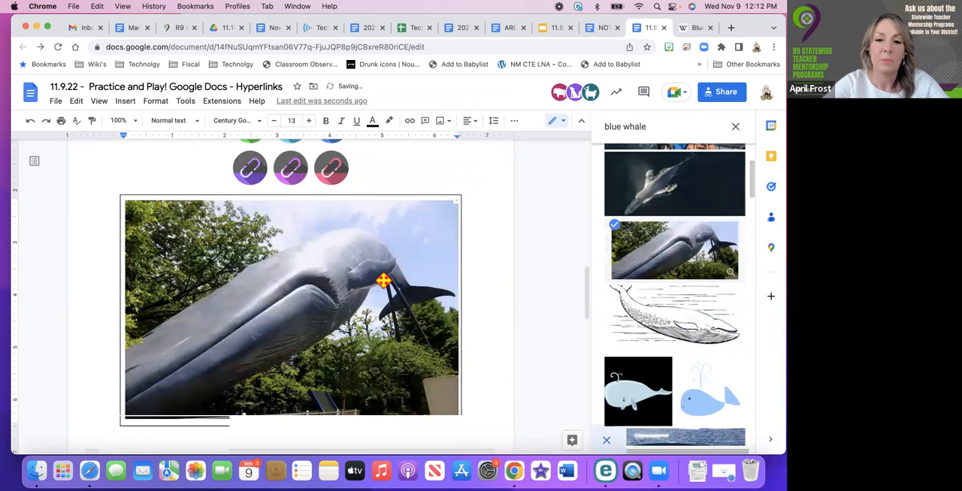
Try to shrink the whale image with its surrounding table, undoing each table width change
scroll(373, 283, down, 2)
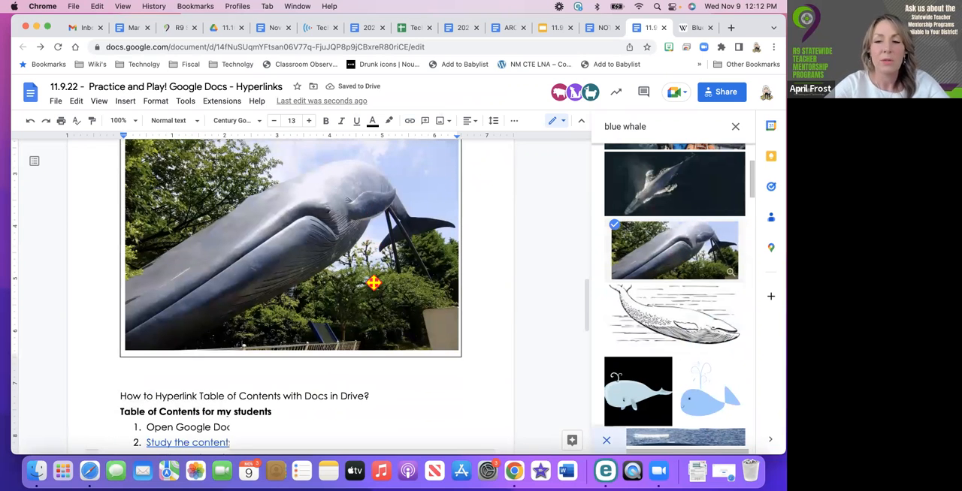
click(460, 356)
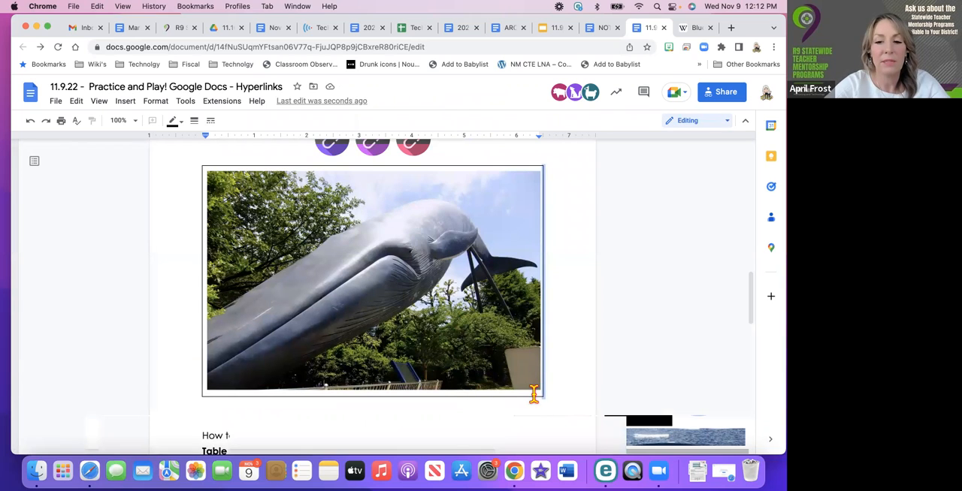
click(533, 393)
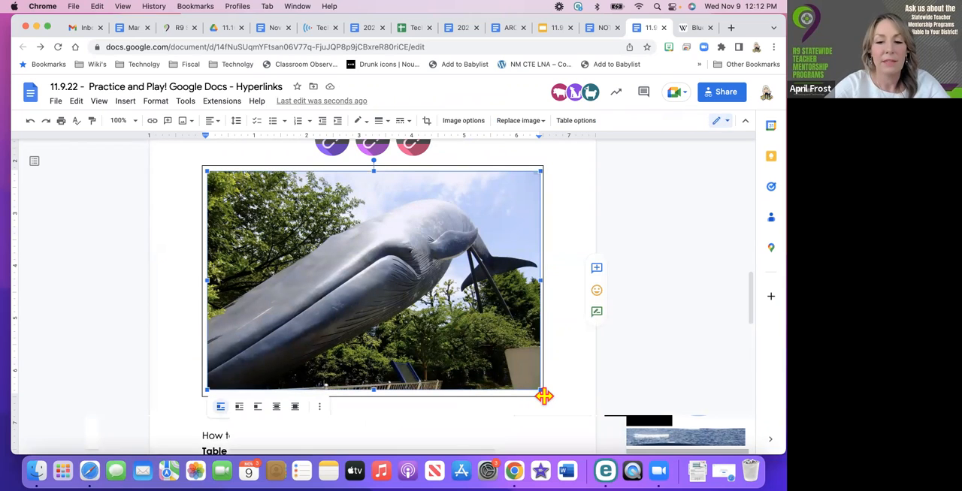
drag(545, 396, 433, 339)
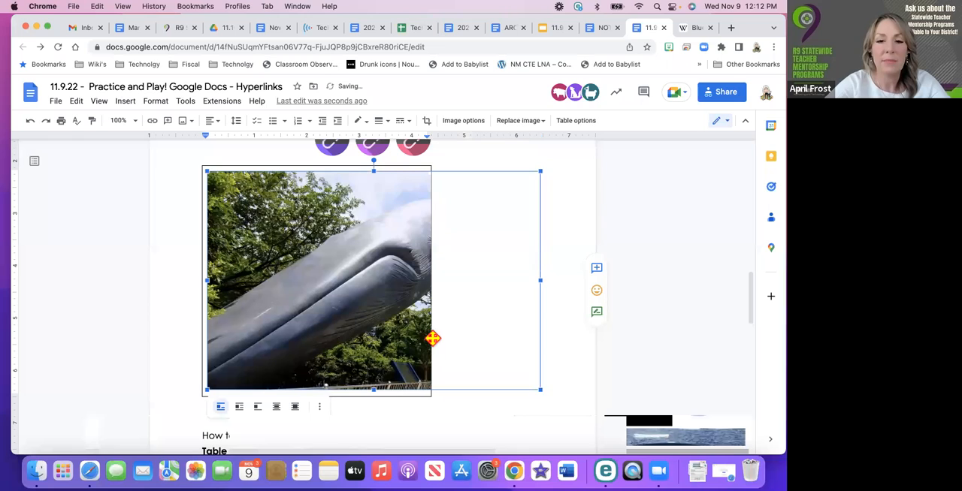
click(30, 121)
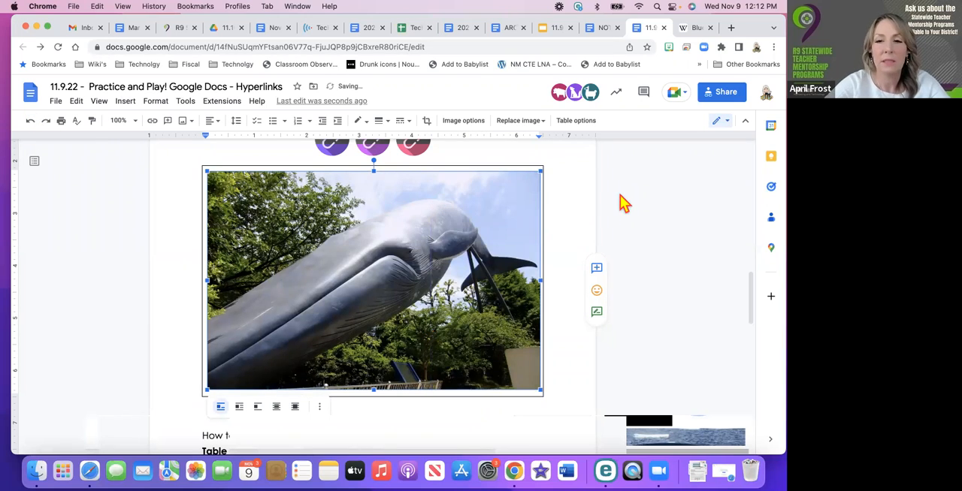
click(545, 175)
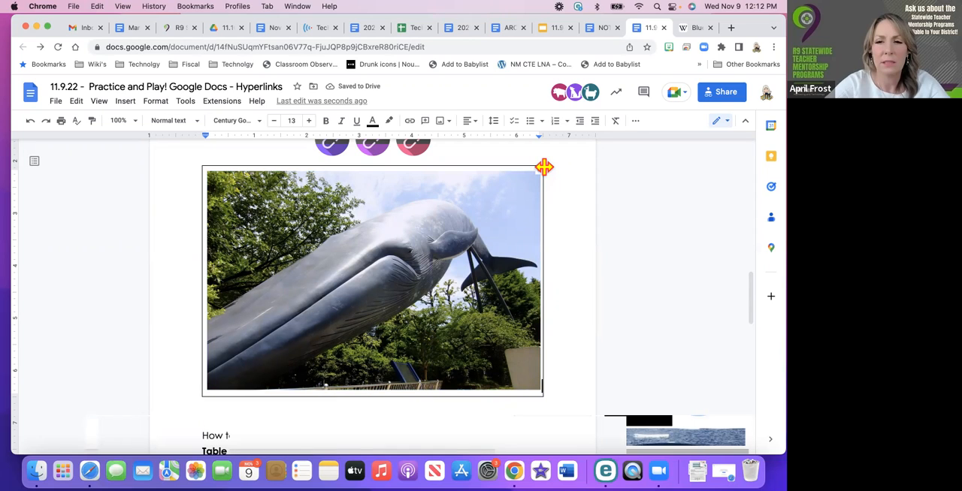
click(543, 168)
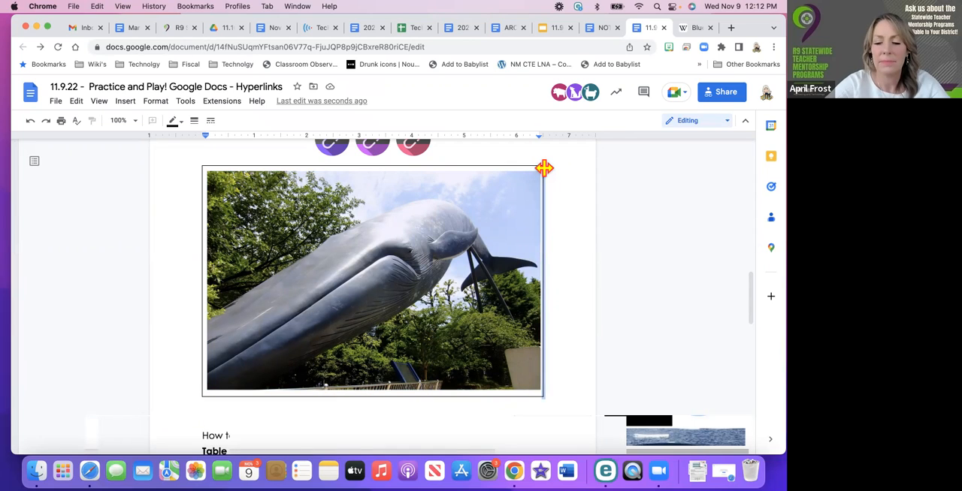
drag(544, 169, 496, 167)
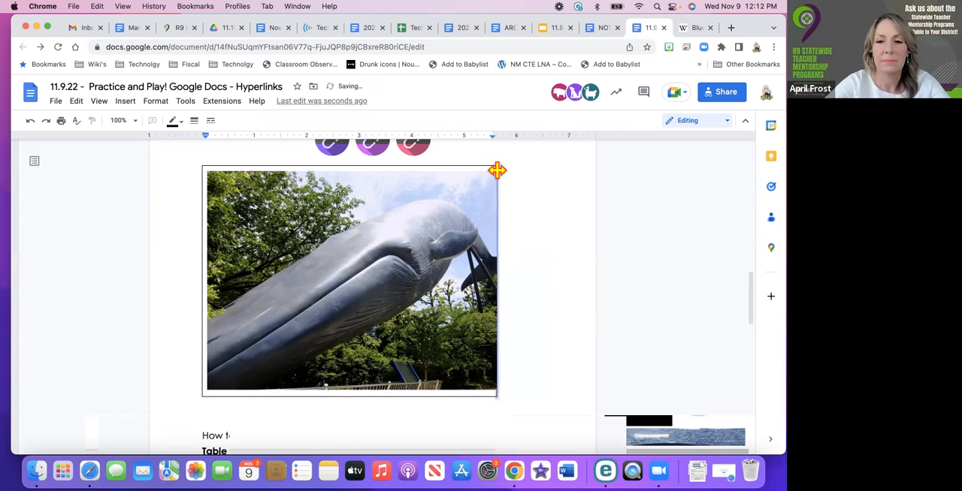
click(30, 120)
Delete the whale image from the table cell and remove an extra blank line in the cell
scroll(402, 369, down, 2)
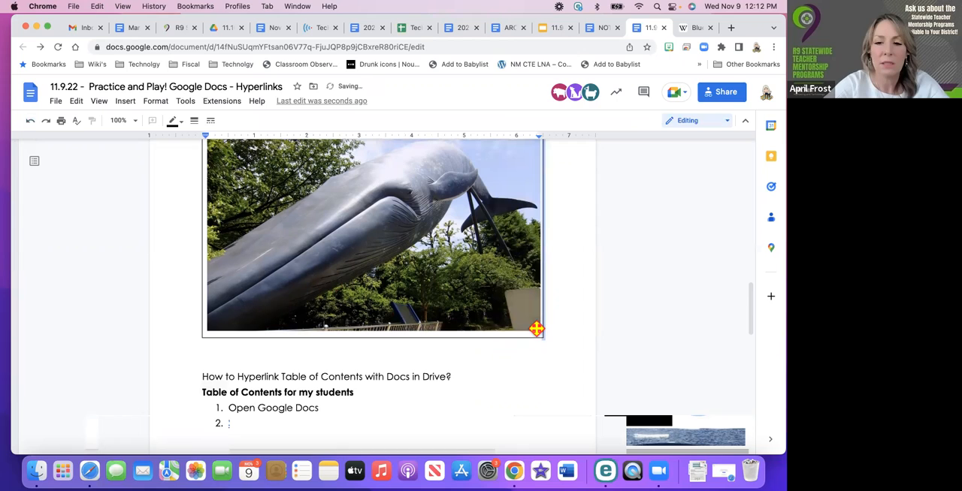
key(BackSpace)
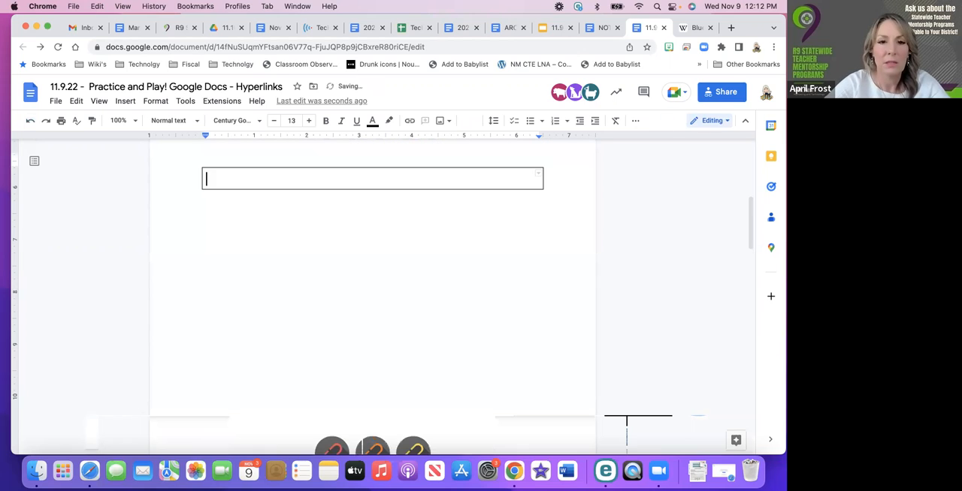
scroll(536, 329, up, 5)
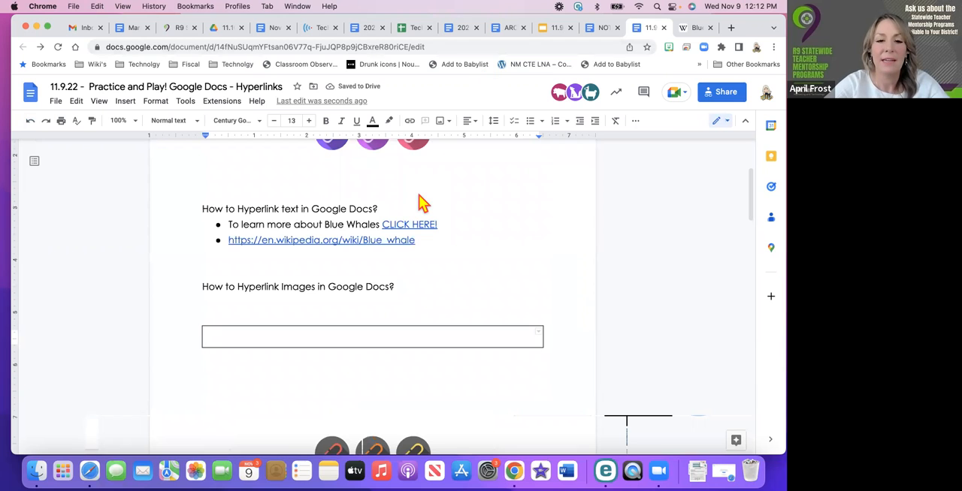
scroll(421, 203, down, 10)
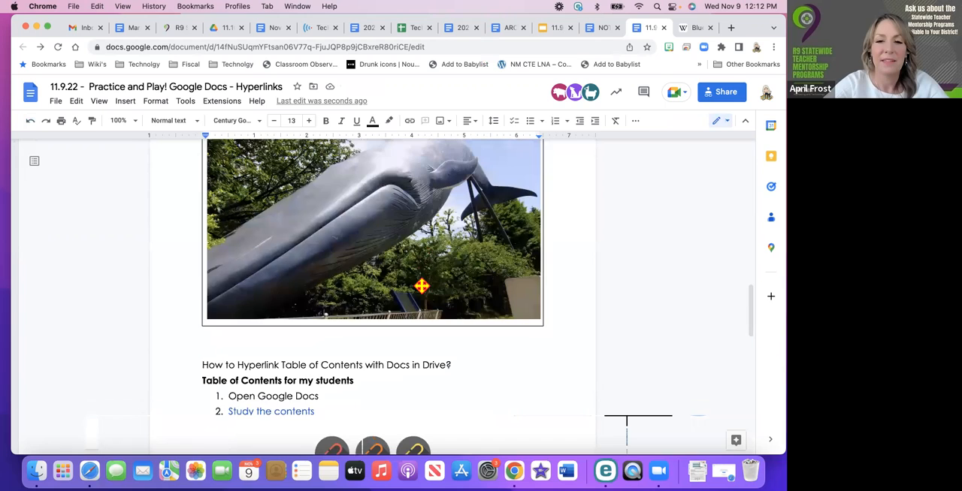
click(299, 319)
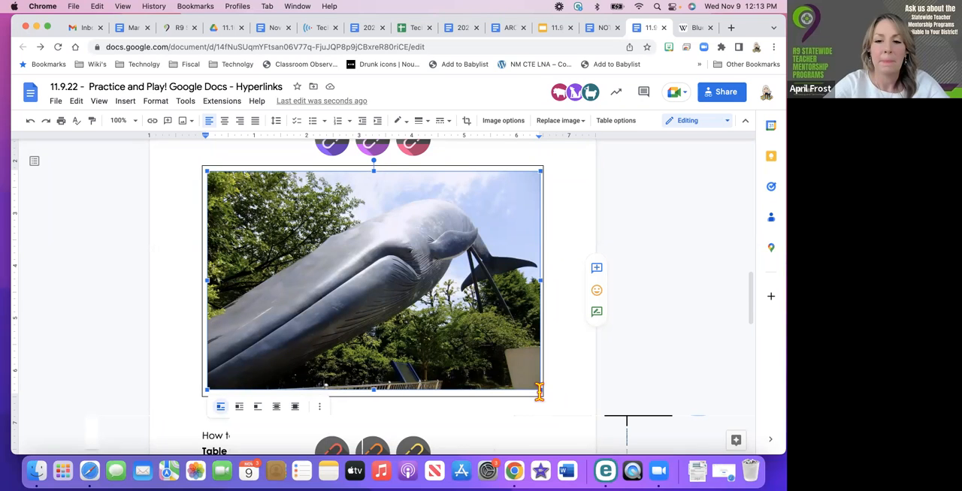
key(BackSpace)
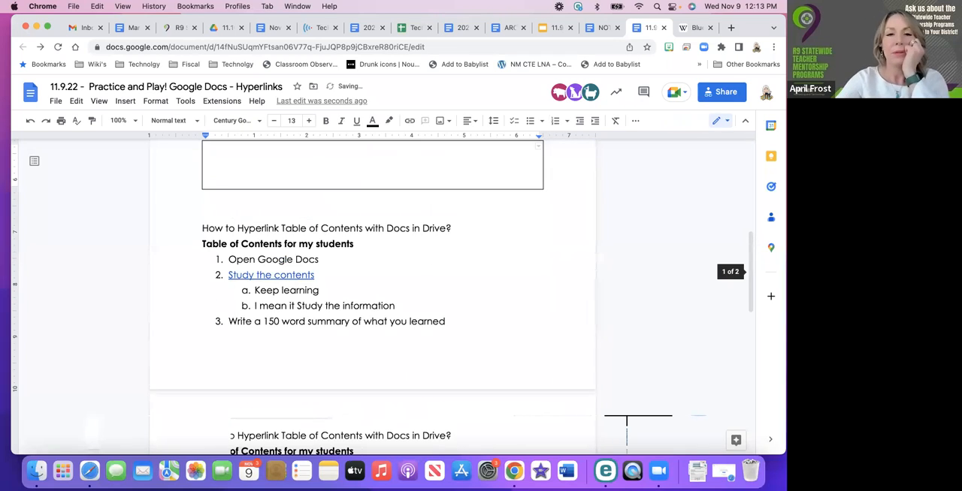
scroll(372, 278, up, 3)
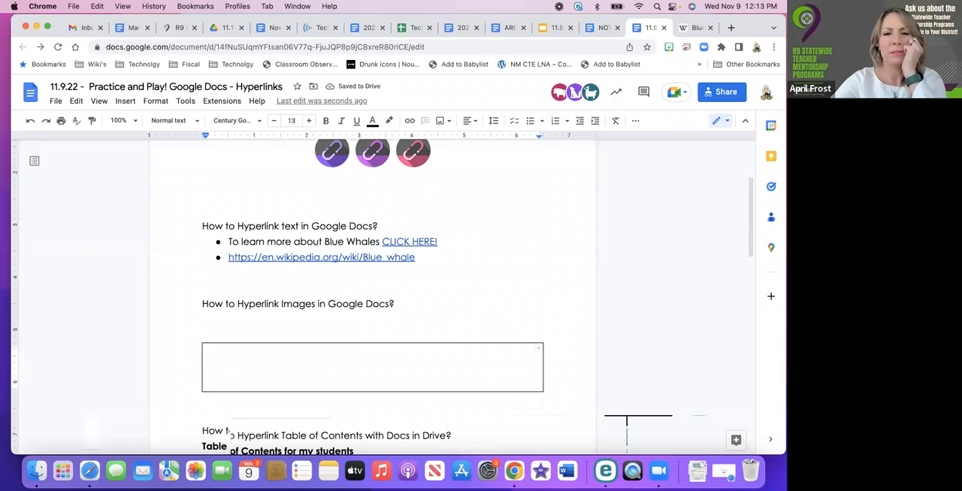
scroll(684, 259, up, 3)
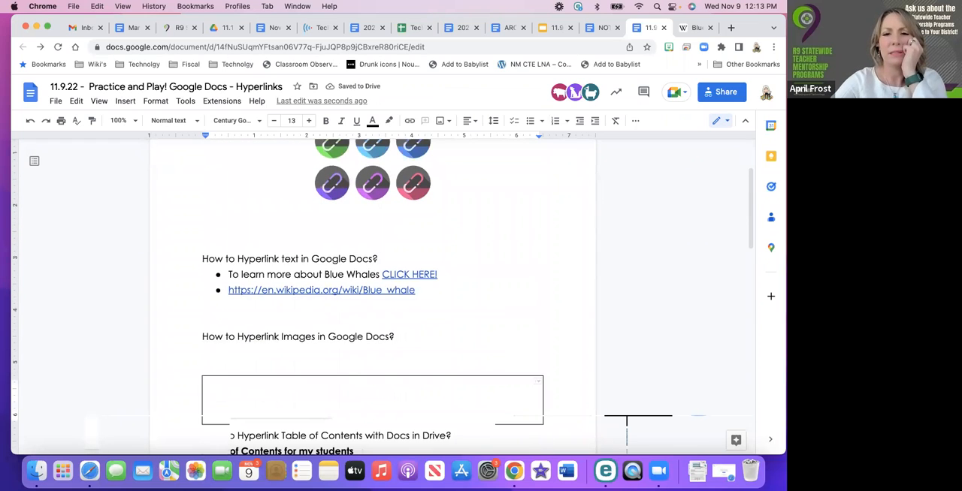
scroll(421, 280, down, 3)
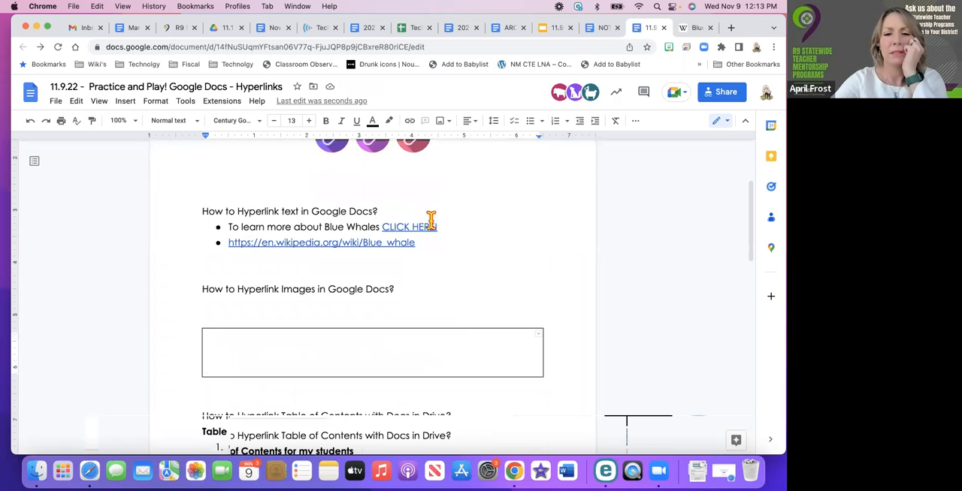
double_click(253, 366)
click(249, 347)
key(Delete)
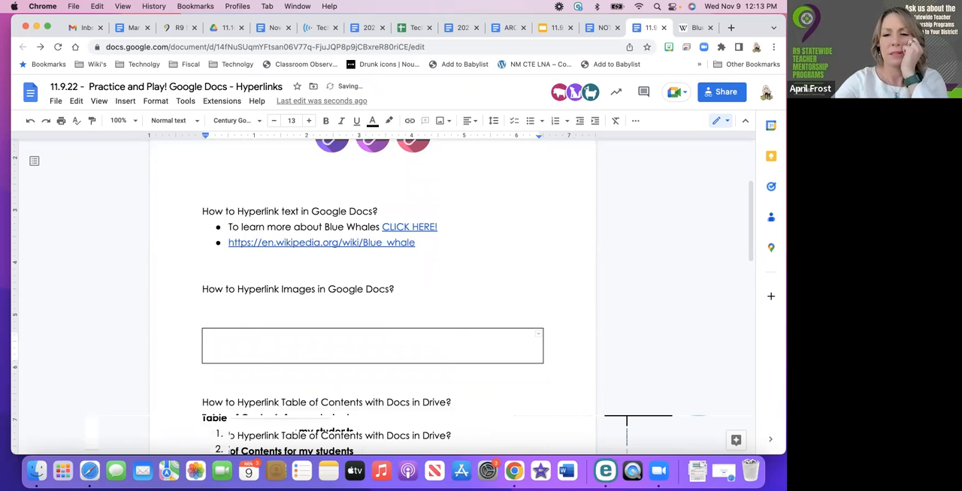
Insert the image "Scholarship Pilot Program.png" from the computer's Downloads folder into the table cell
scroll(232, 337, down, 3)
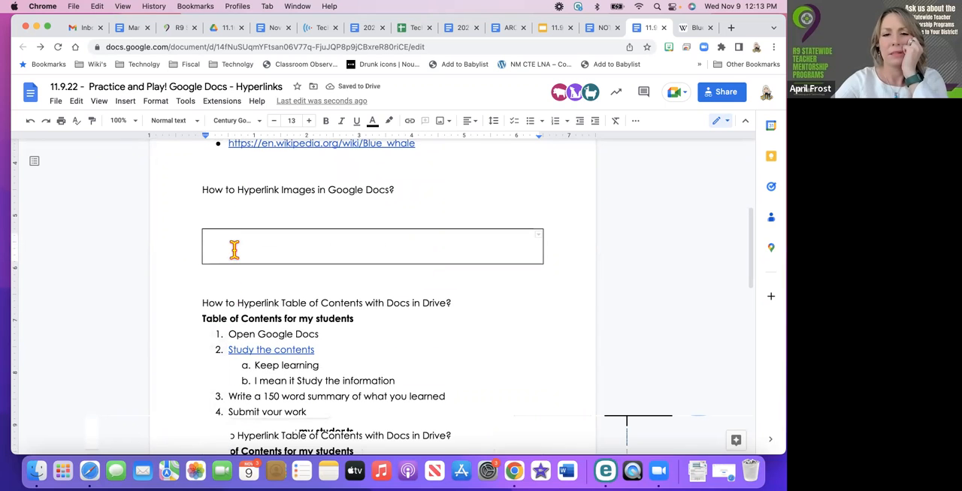
click(441, 120)
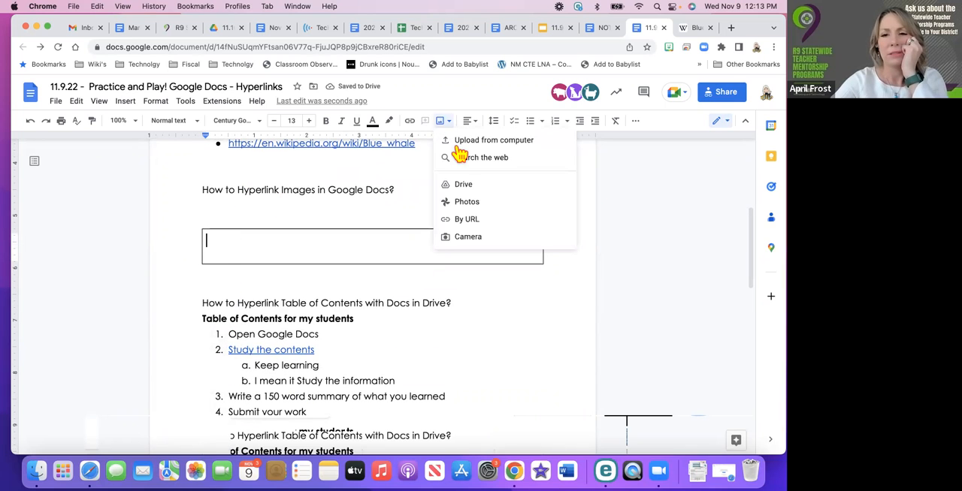
click(458, 143)
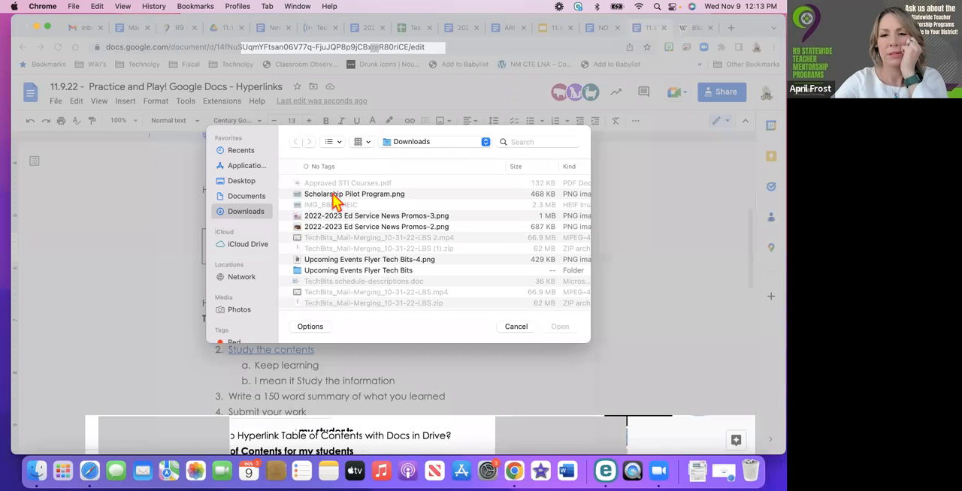
double_click(335, 196)
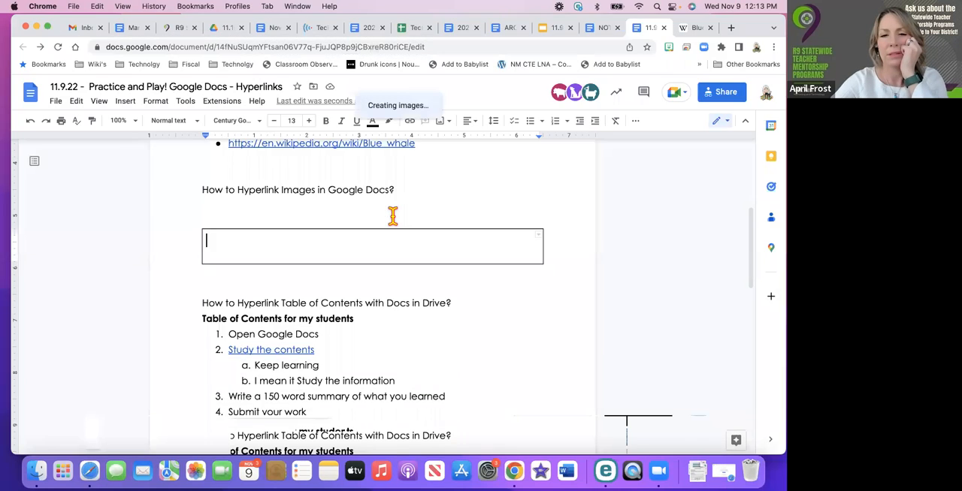
Shrink the scholarship flyer image in the table cell proportionally to about 3.4 inches wide
scroll(396, 288, down, 2)
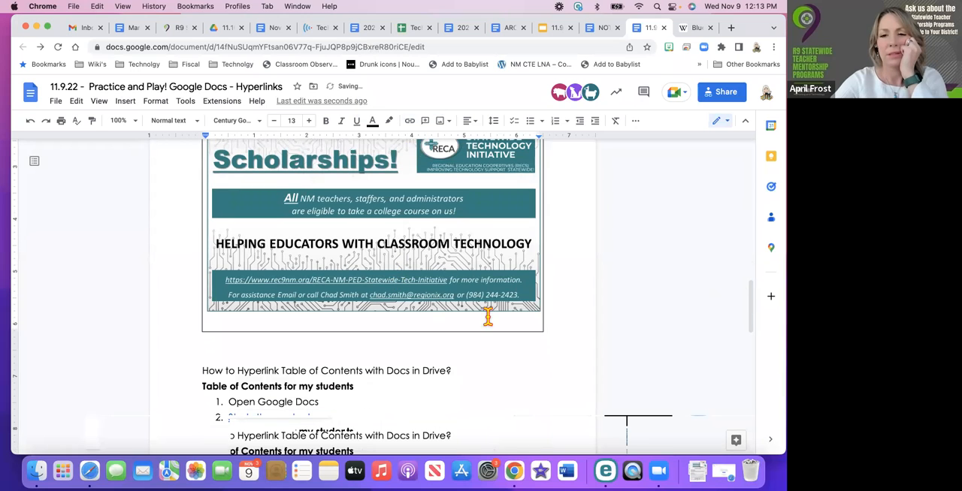
click(538, 309)
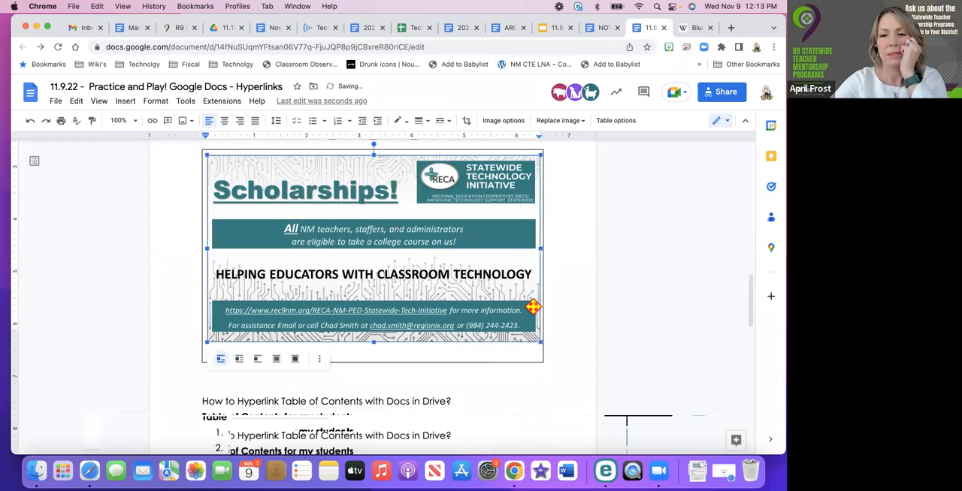
drag(545, 356, 388, 261)
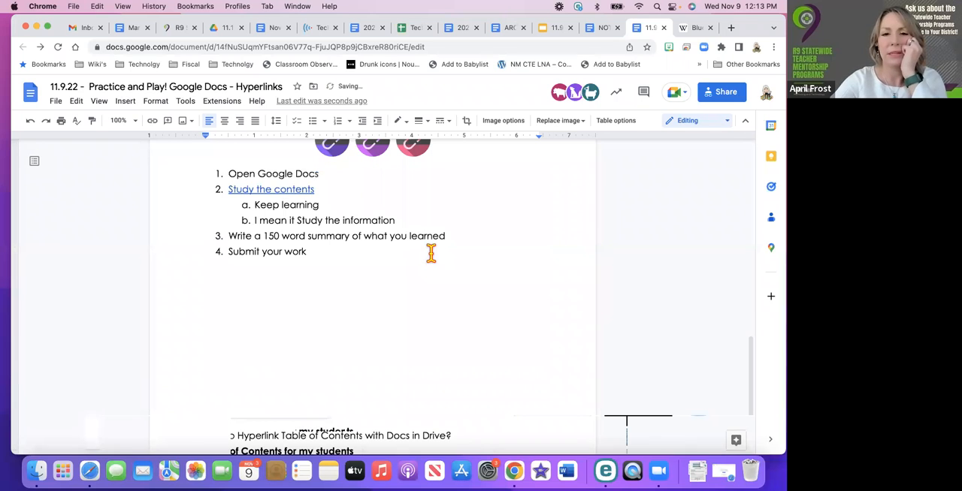
scroll(432, 254, up, 2)
scroll(431, 254, up, 2)
scroll(432, 254, down, 4)
scroll(432, 254, up, 7)
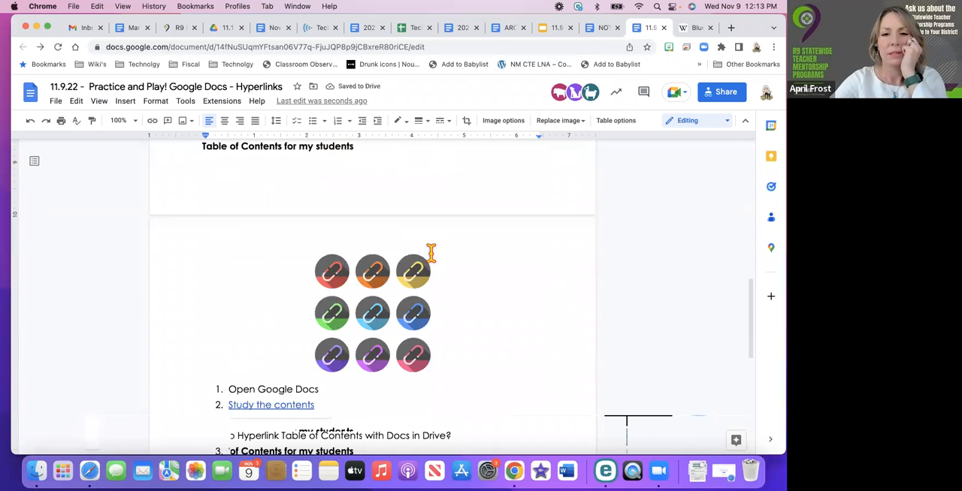
scroll(432, 254, up, 1)
Add the caption "Check out our R9 Scholarship Program!" below the flyer image and narrow the table to fit around it
click(406, 317)
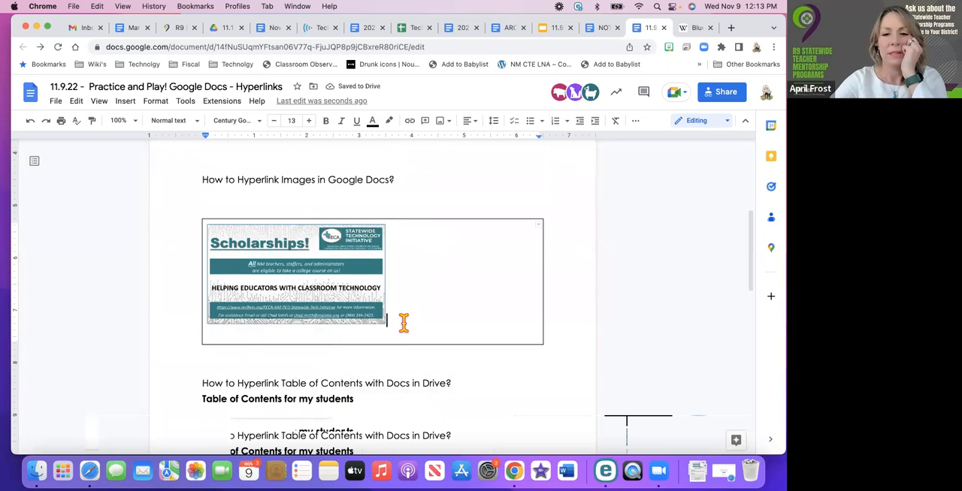
key(Return)
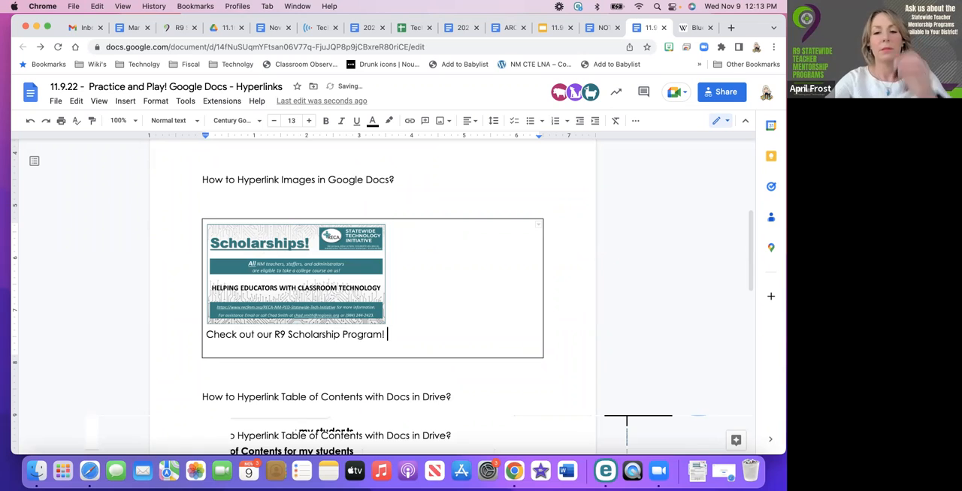
mouse_move(532, 303)
mouse_down()
mouse_move(549, 301)
mouse_move(394, 309)
mouse_up()
drag(386, 358, 383, 345)
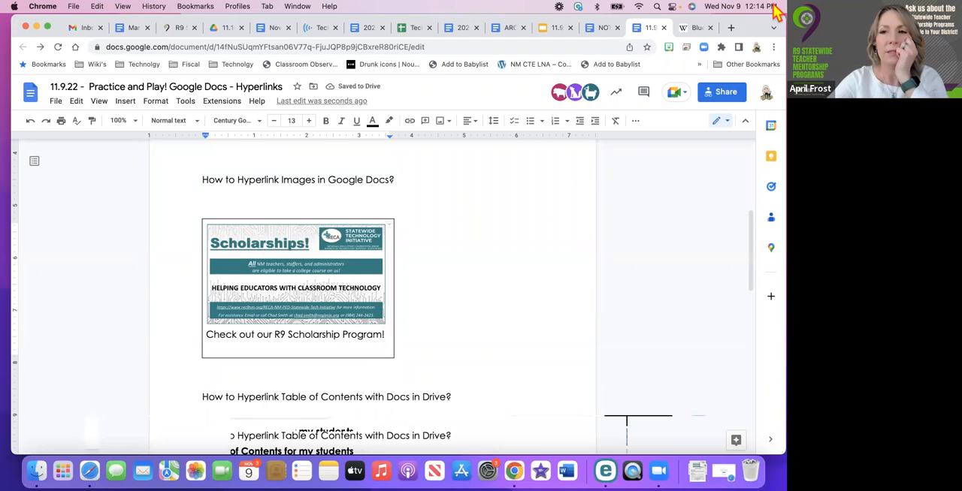
Open the rec9nm.org website in a new browser tab and copy its web address
click(730, 28)
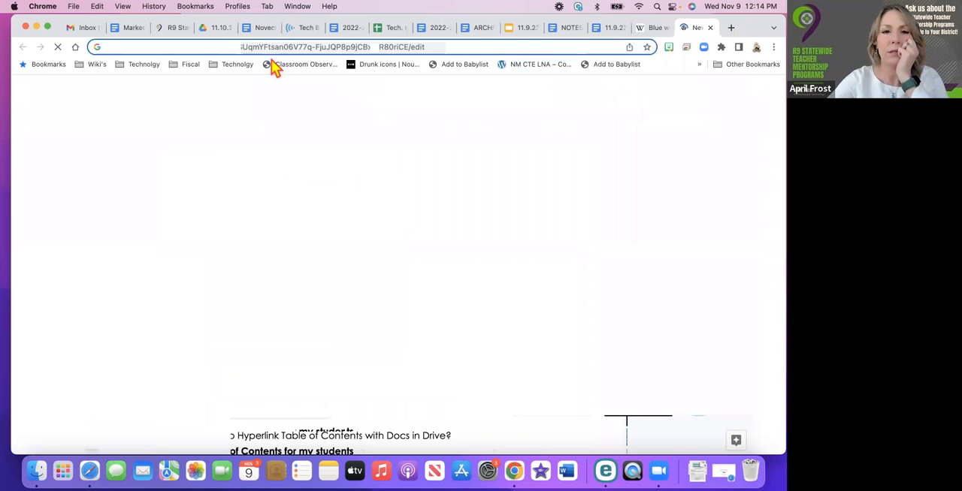
click(186, 48)
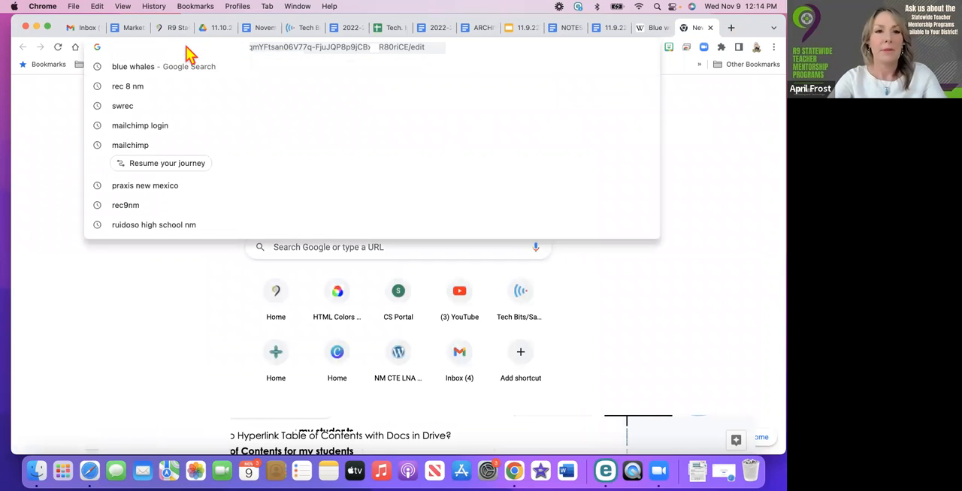
text(rec)
key(Return)
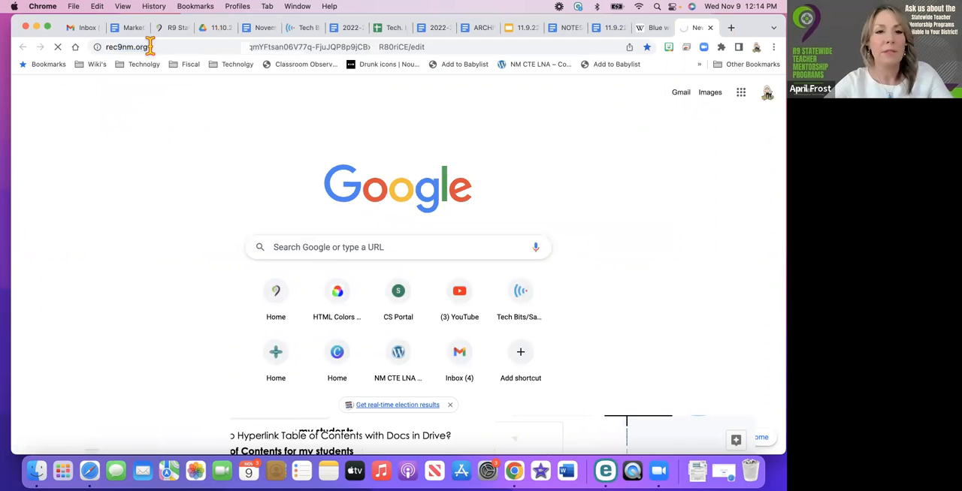
click(109, 46)
key(super+c)
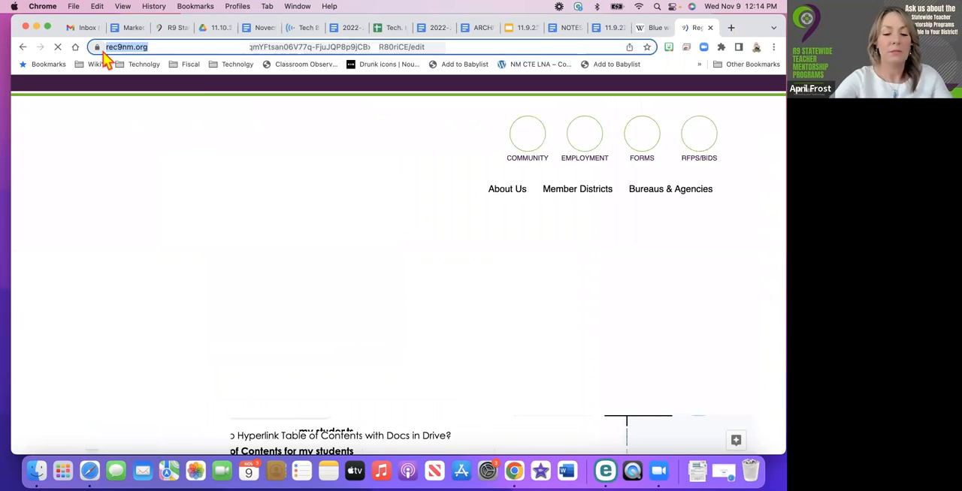
click(662, 29)
click(692, 29)
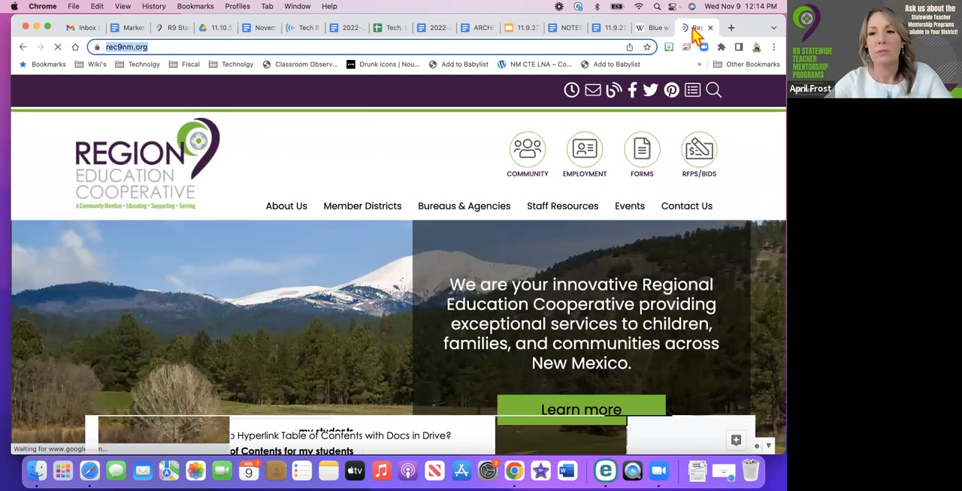
drag(742, 19, 742, 71)
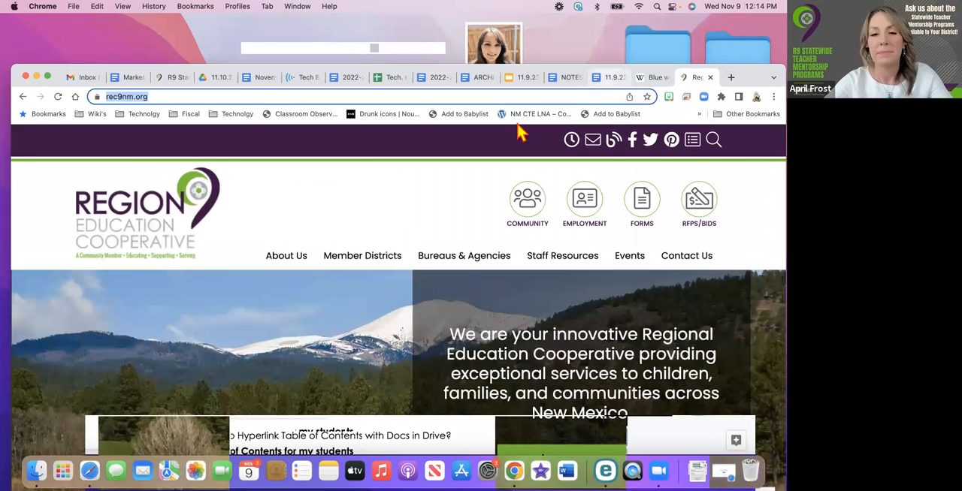
click(608, 80)
drag(637, 79, 635, 26)
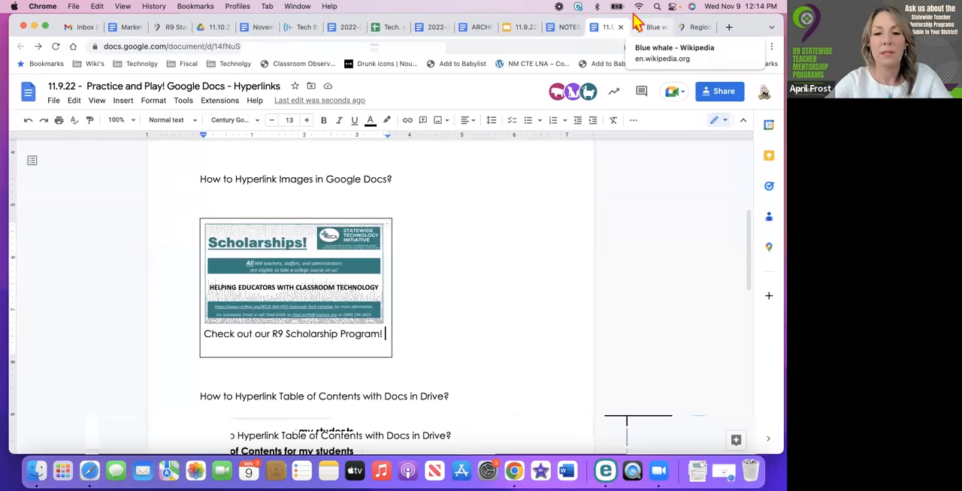
drag(386, 333, 204, 337)
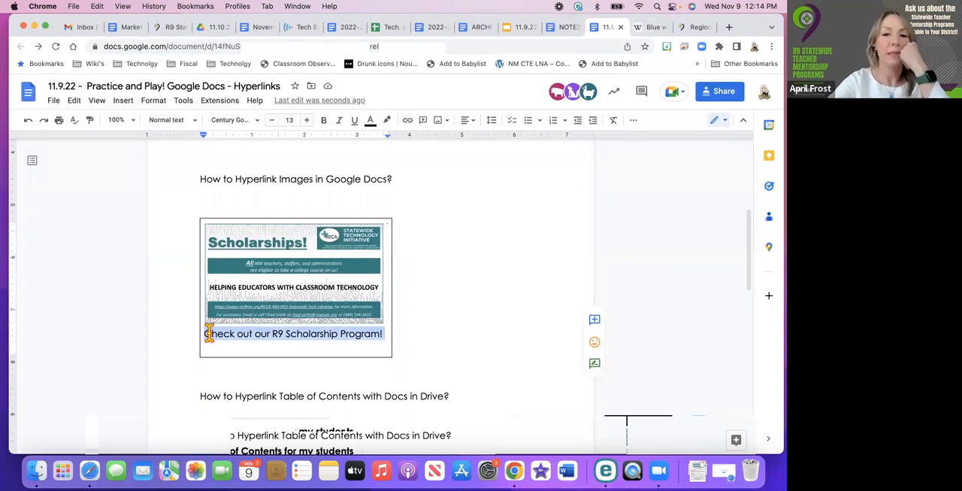
click(408, 122)
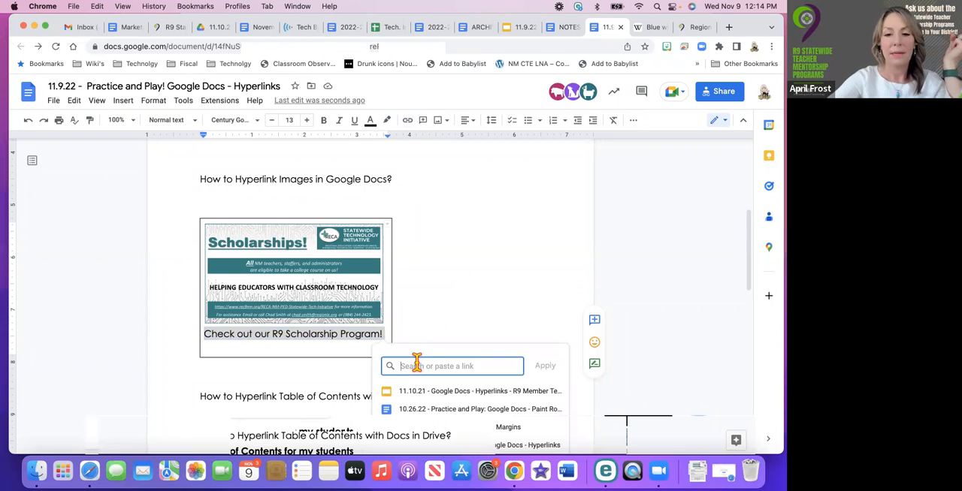
key(super+v)
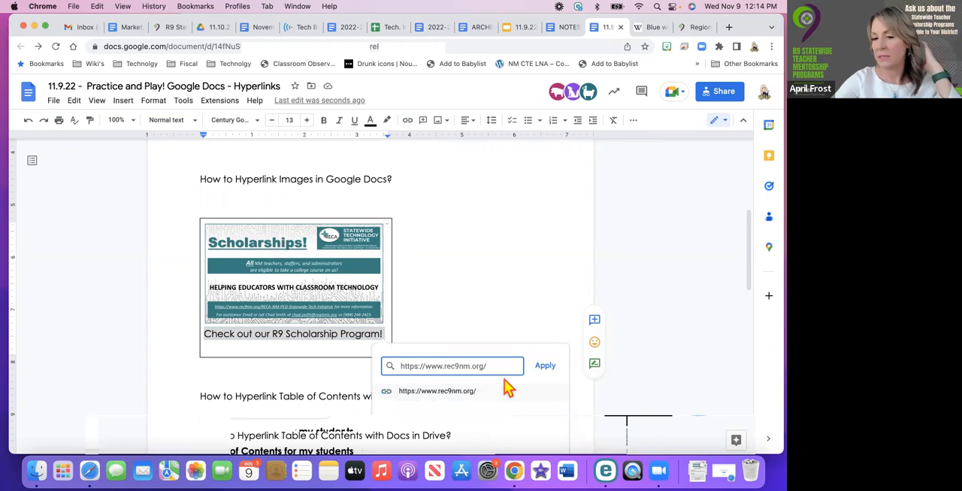
click(547, 368)
click(371, 336)
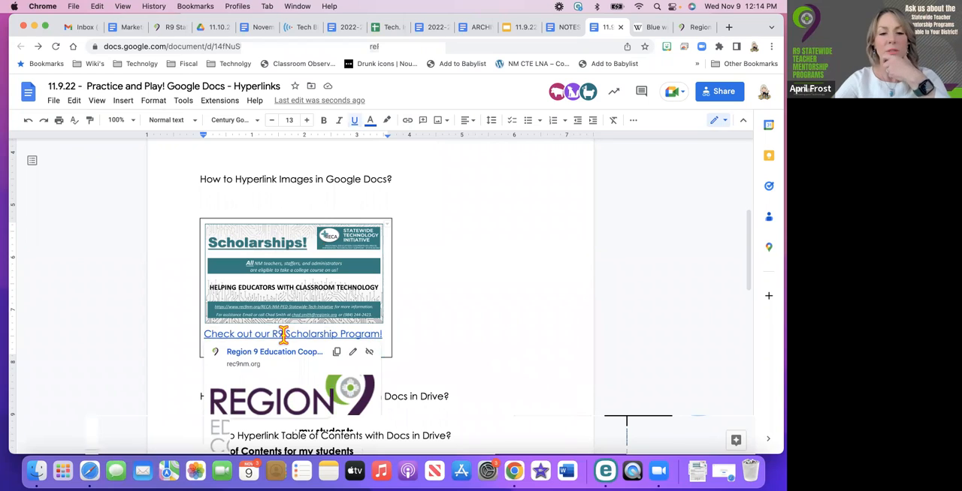
click(406, 347)
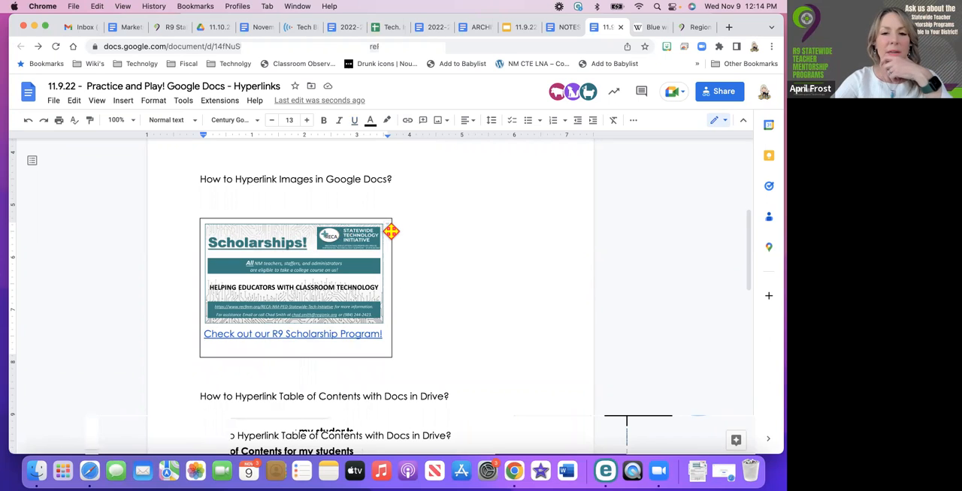
click(386, 221)
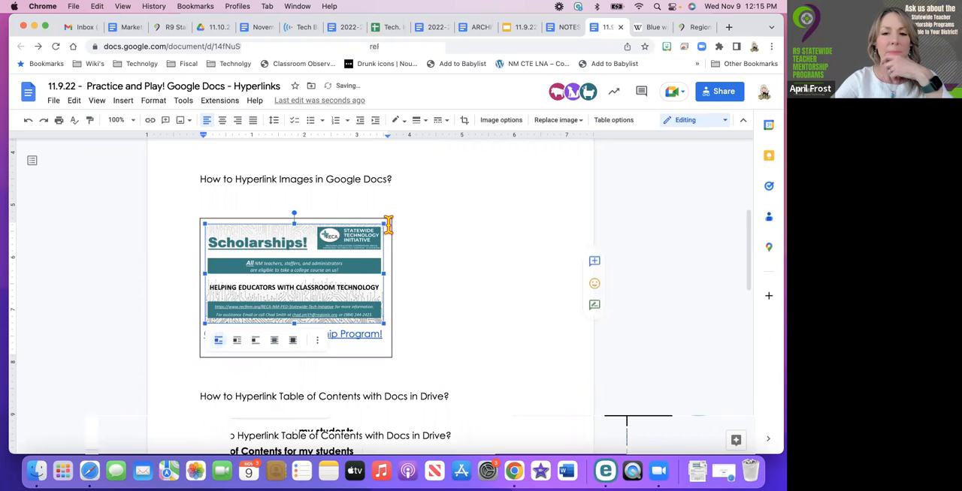
click(391, 224)
key(Left)
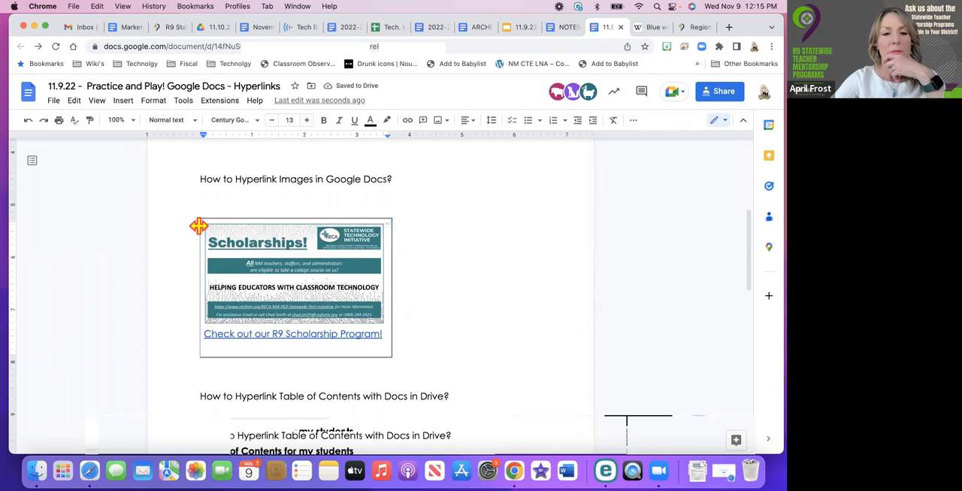
click(199, 226)
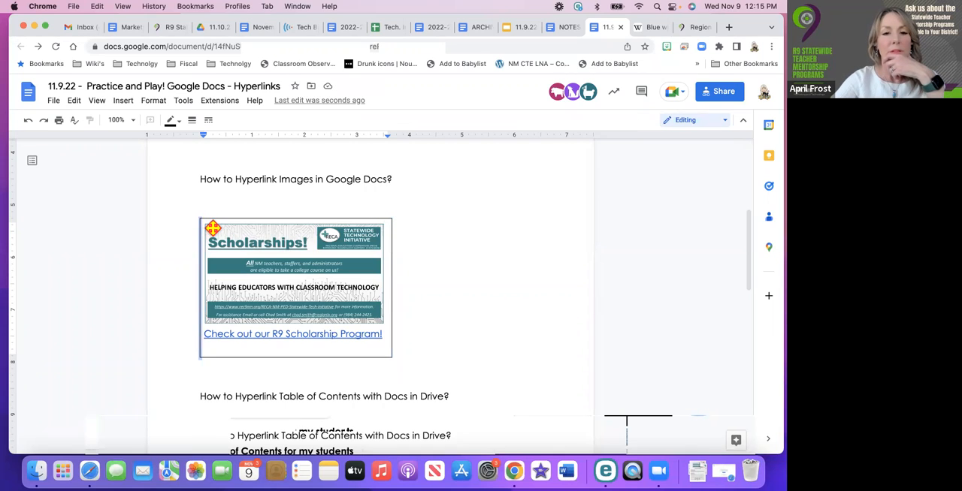
click(214, 226)
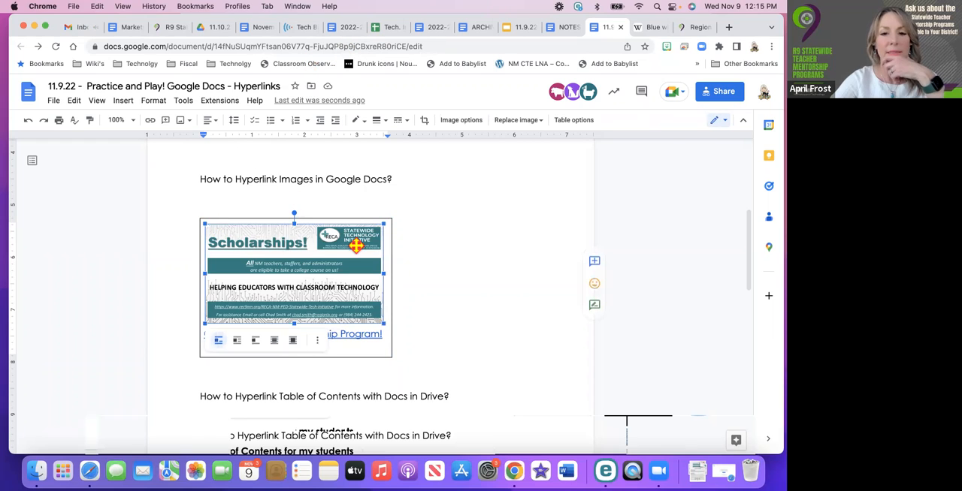
Delete the blank line below the linked caption in the table cell and the extra blank line above the table
click(385, 349)
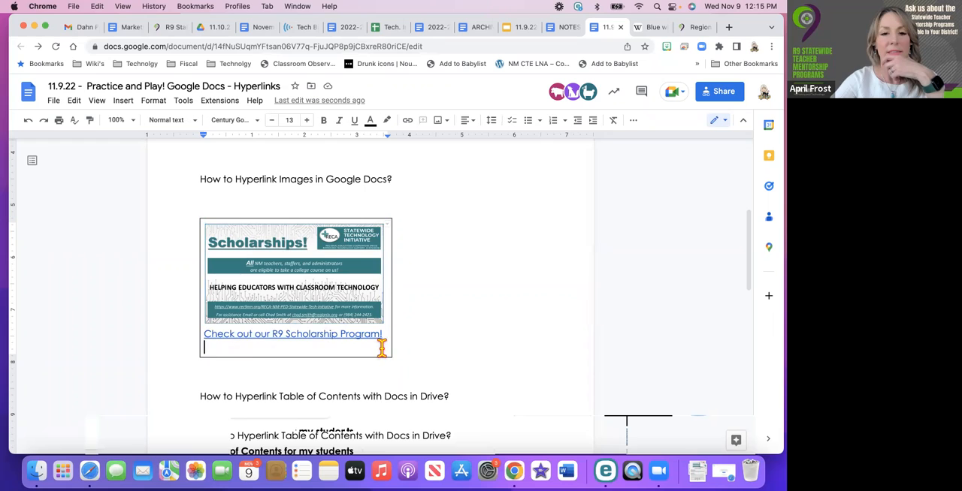
key(BackSpace)
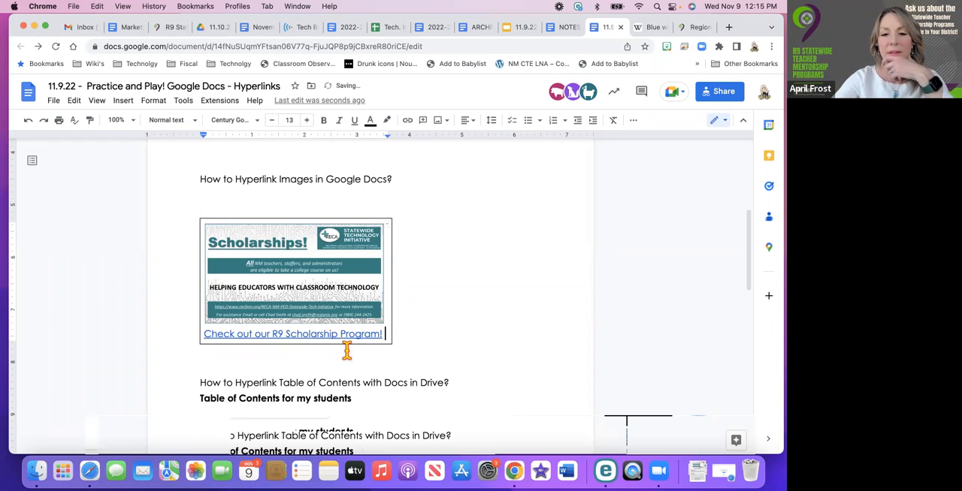
click(387, 342)
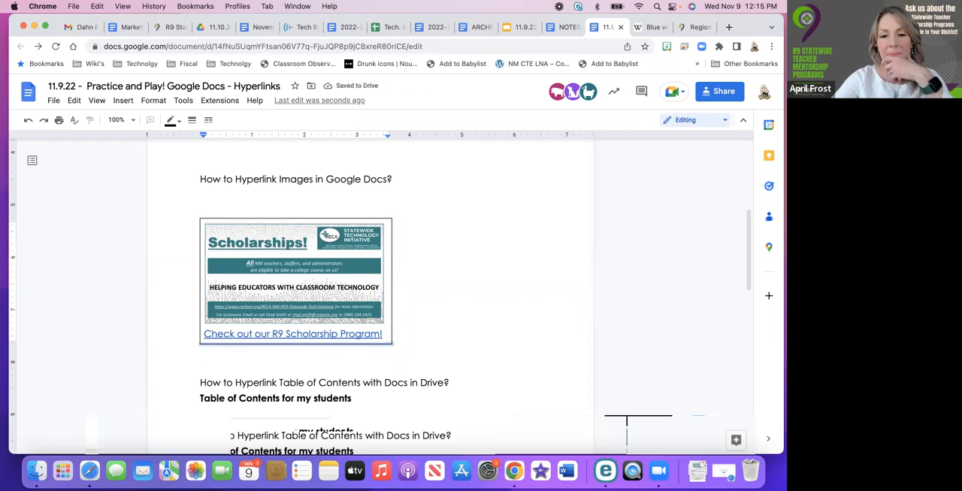
click(387, 321)
click(218, 334)
click(488, 243)
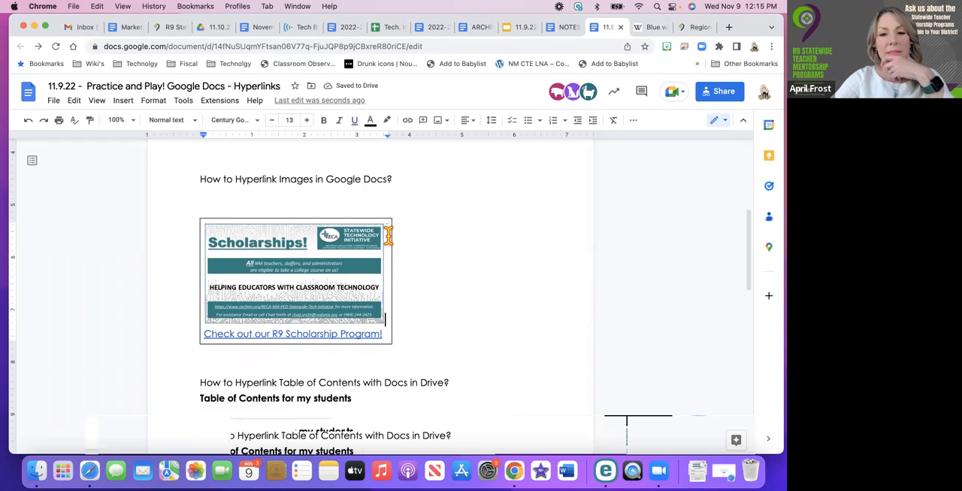
click(423, 217)
click(324, 197)
key(BackSpace)
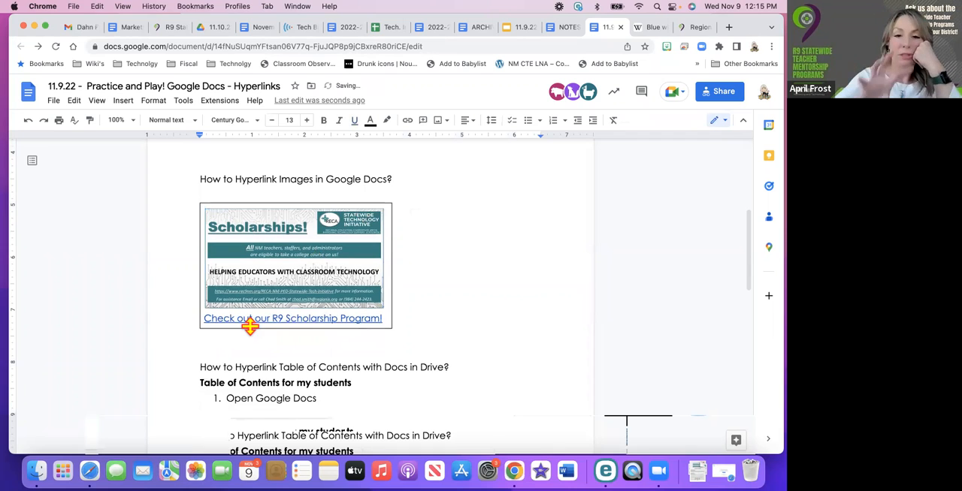
Try to narrow the table around the flyer by moving its right border inward, and undo the resize
click(387, 328)
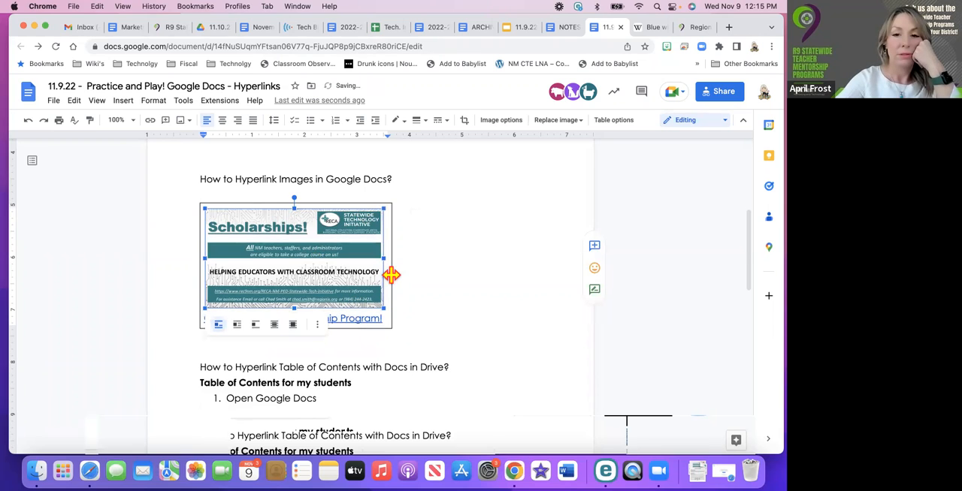
drag(390, 275, 366, 275)
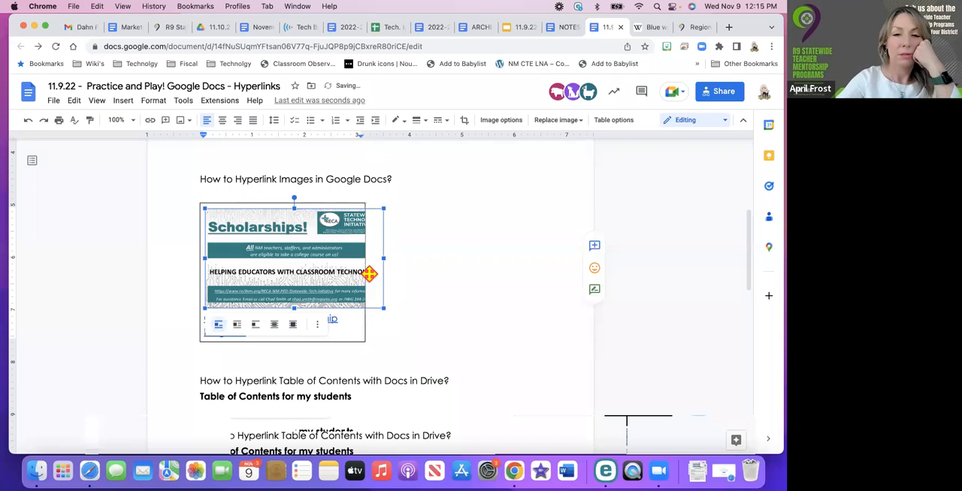
click(27, 120)
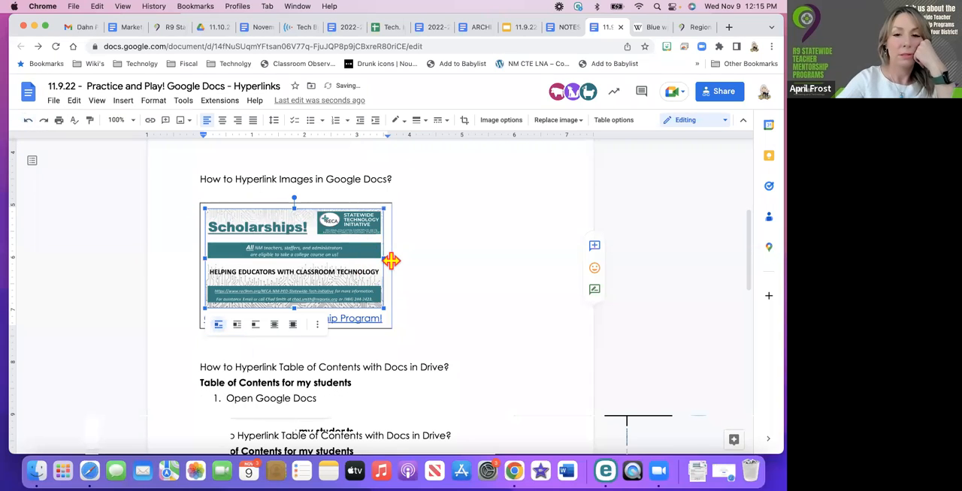
click(392, 261)
click(212, 319)
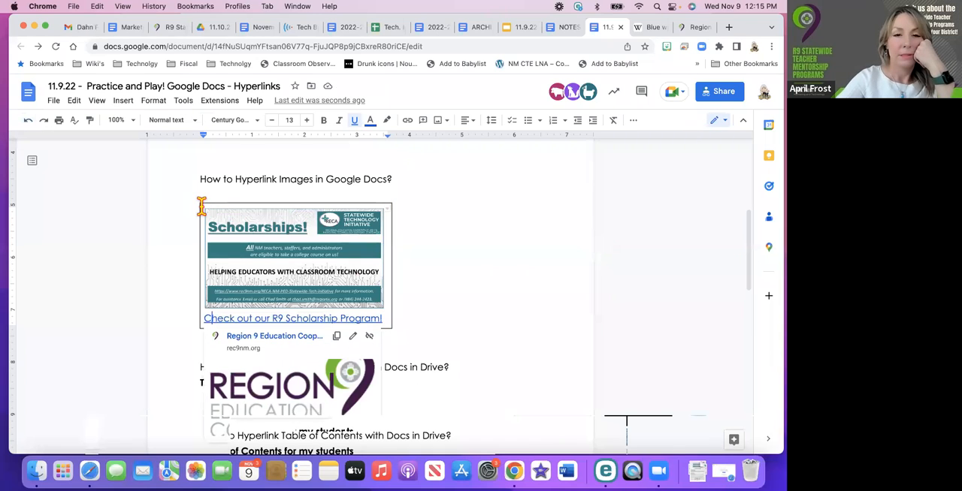
click(204, 209)
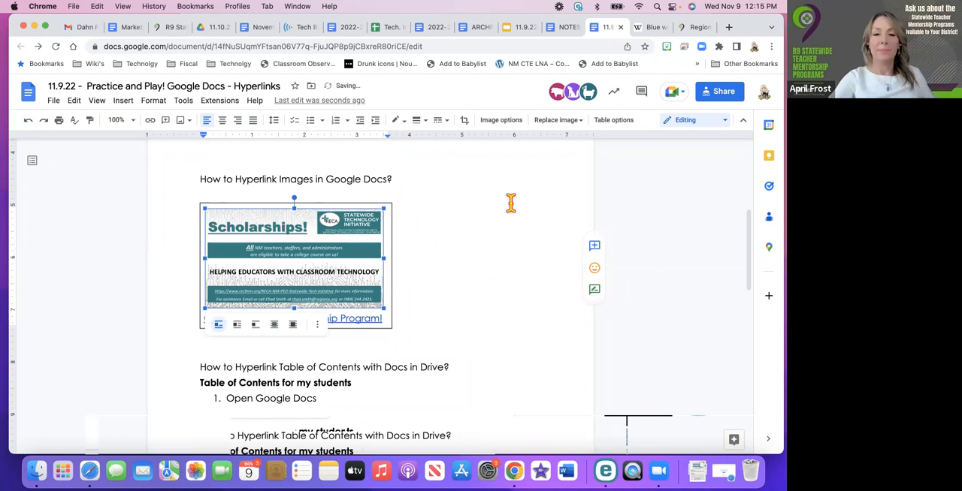
click(481, 228)
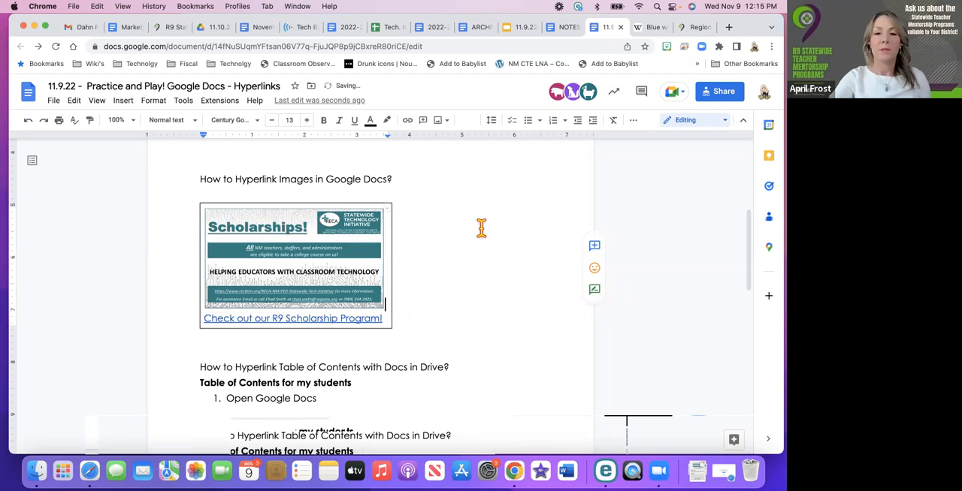
click(409, 316)
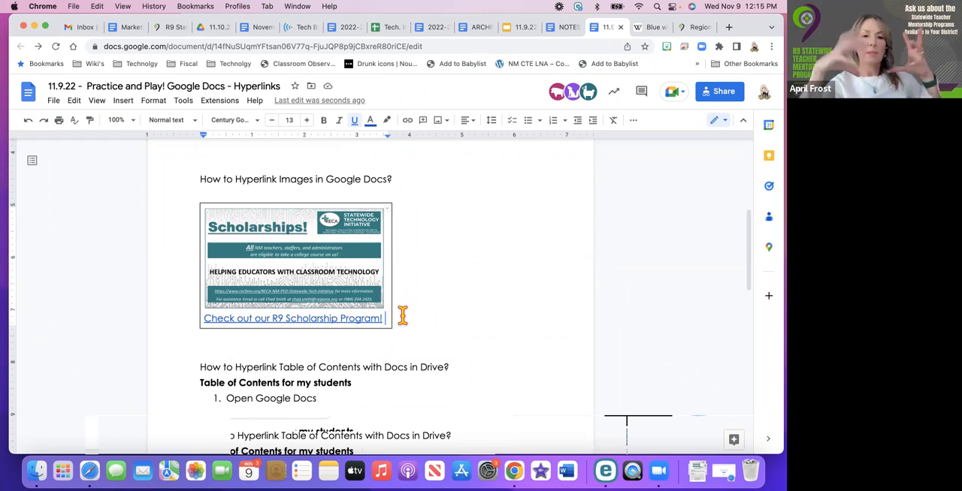
Add a blank line below the scholarship table and start a new drawing there
click(211, 344)
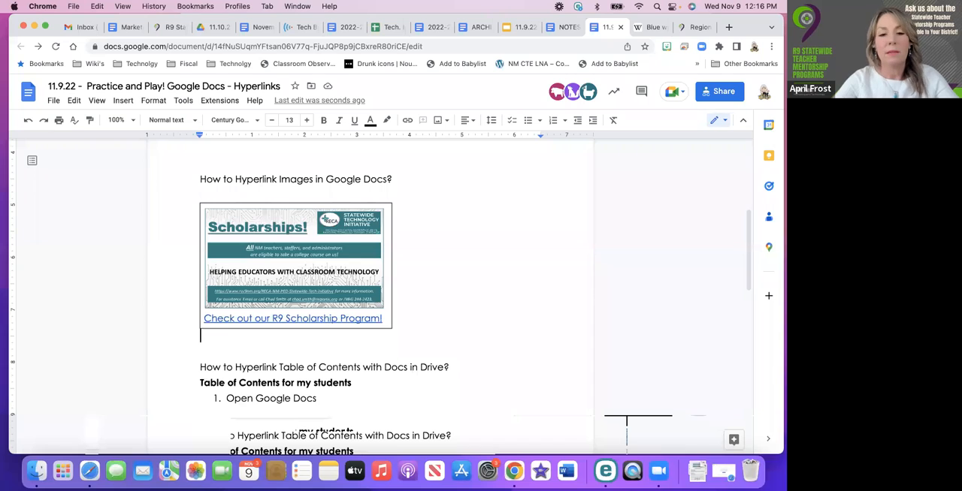
key(Return)
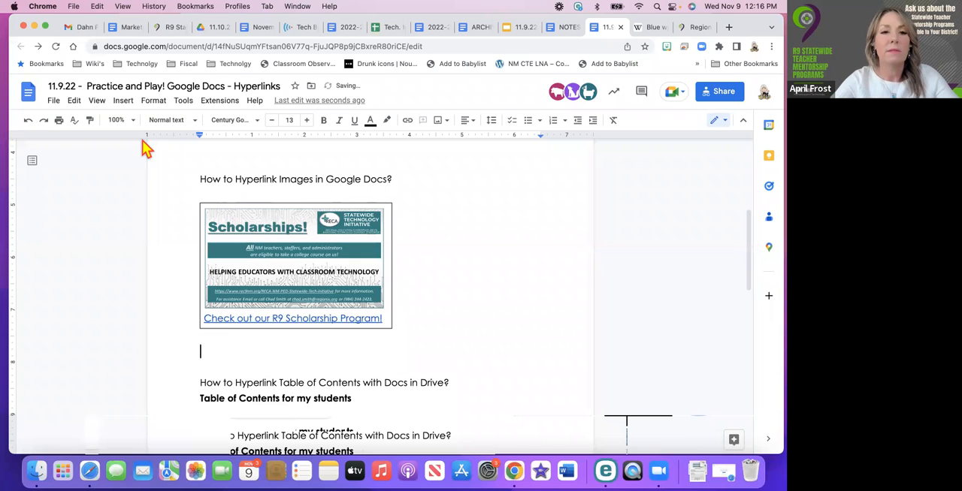
click(124, 103)
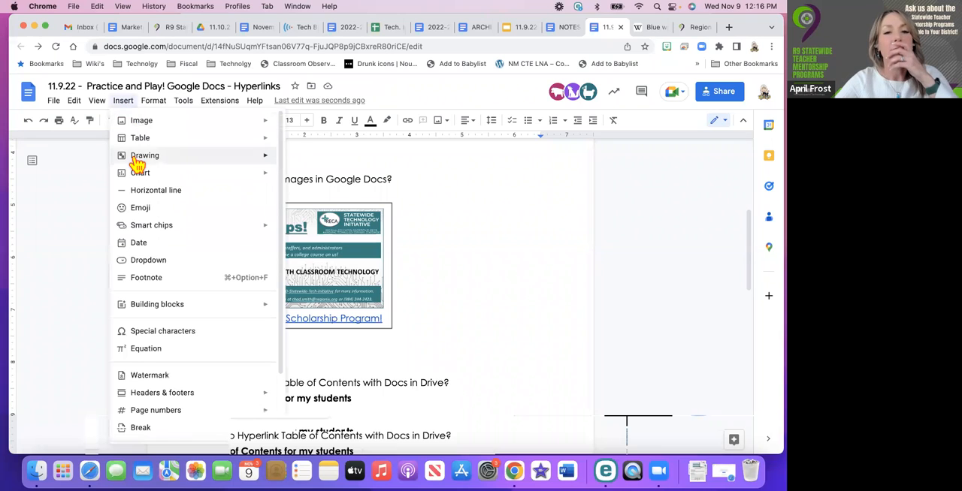
mouse_move(137, 164)
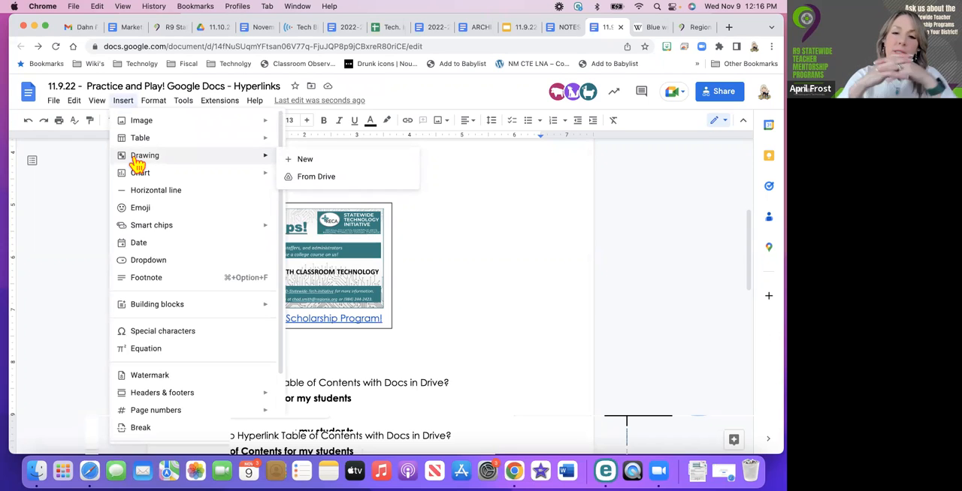
click(301, 165)
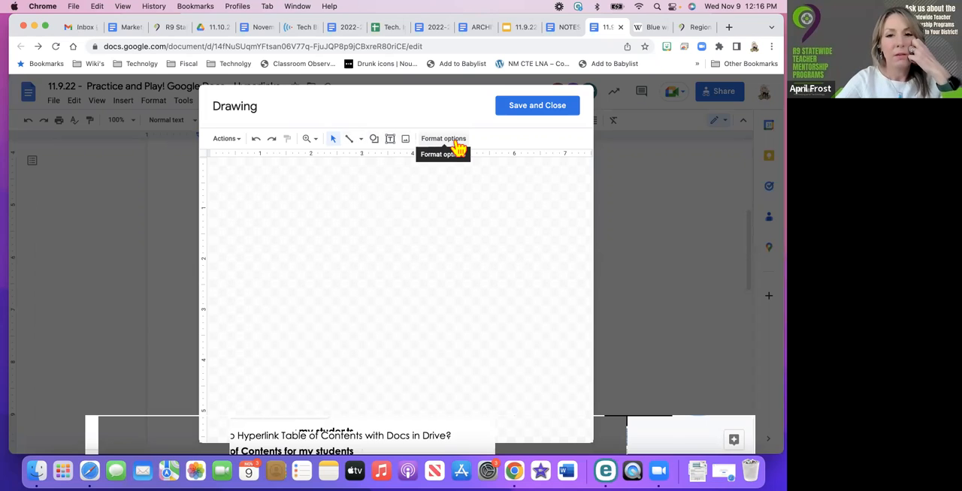
click(237, 145)
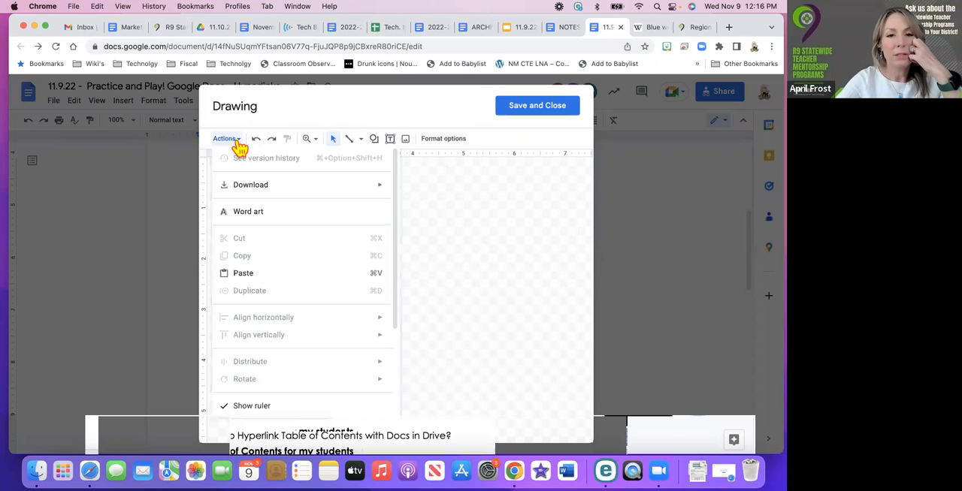
click(445, 251)
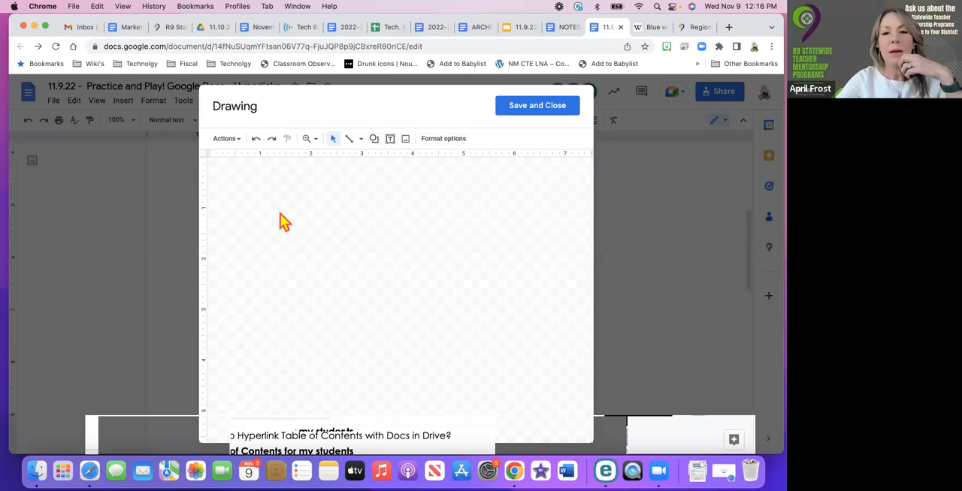
click(391, 143)
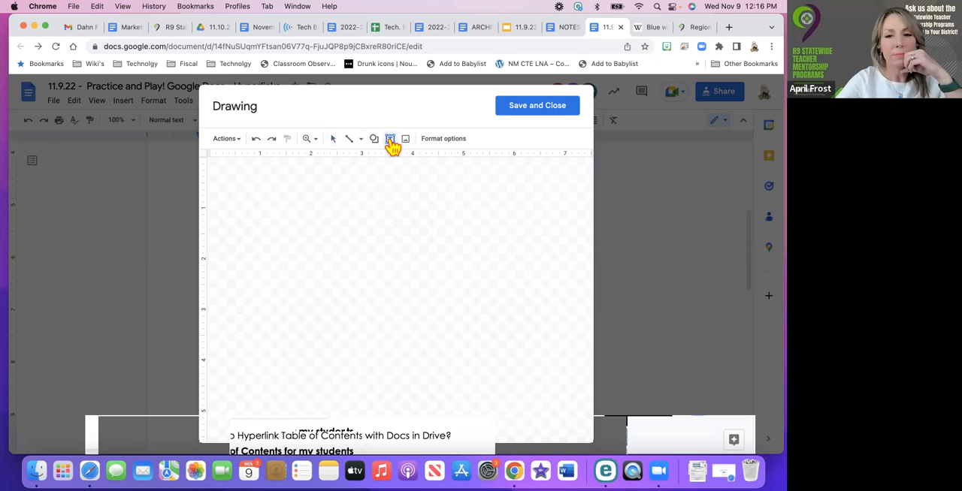
drag(323, 209, 426, 249)
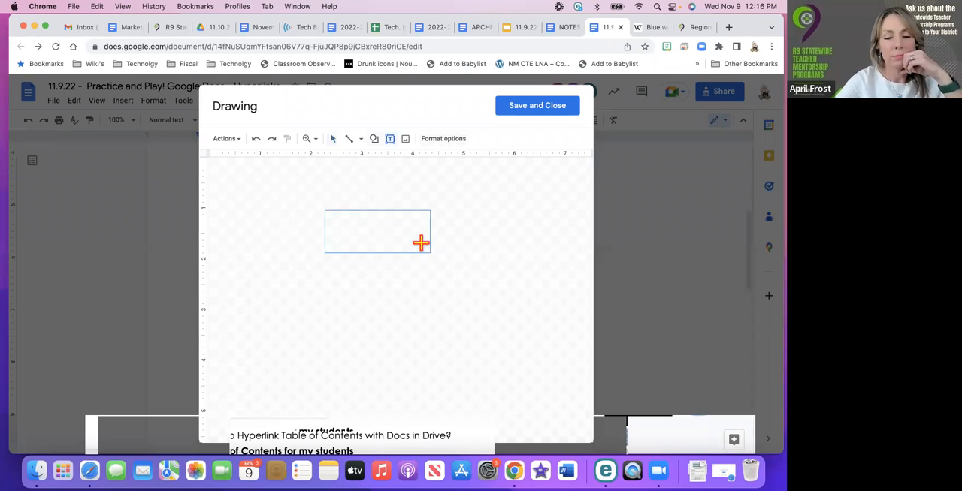
text(https://www.rec9nm.org/)
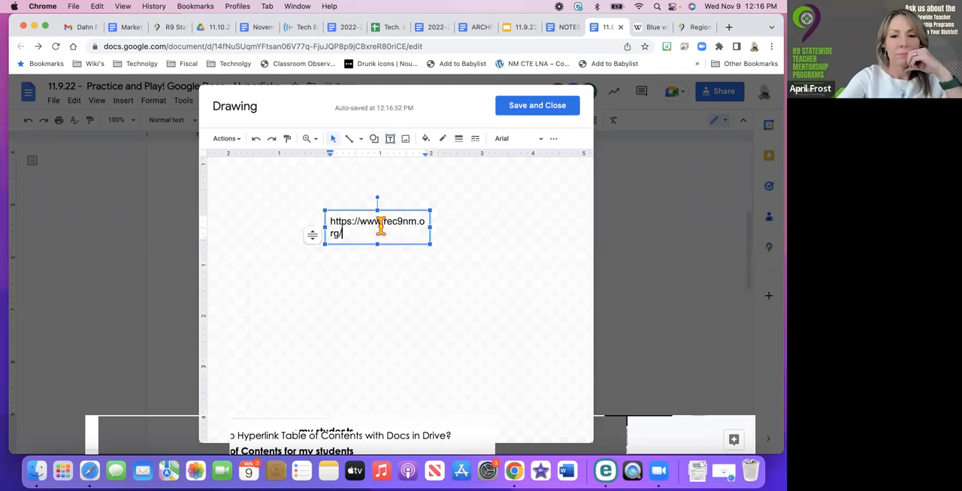
Select the web address in the text box and look through its text formatting and font options for a link setting
key(super+a)
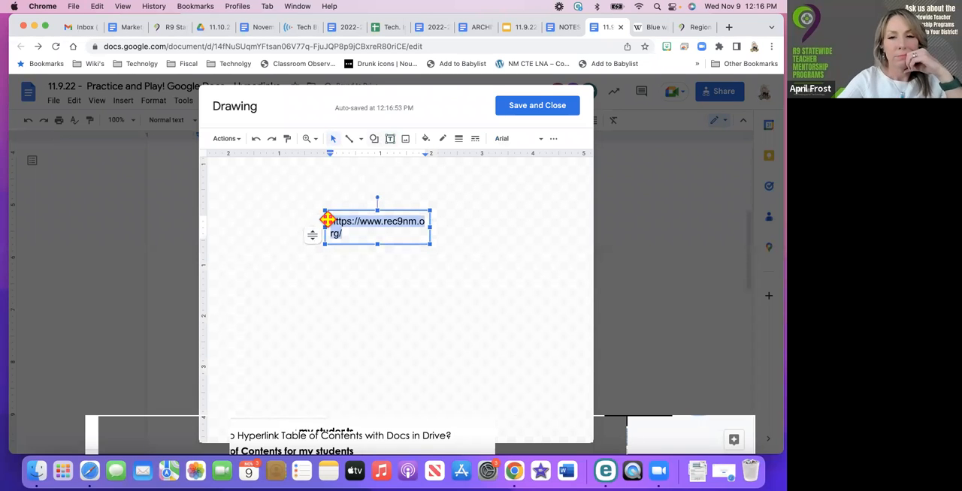
click(559, 144)
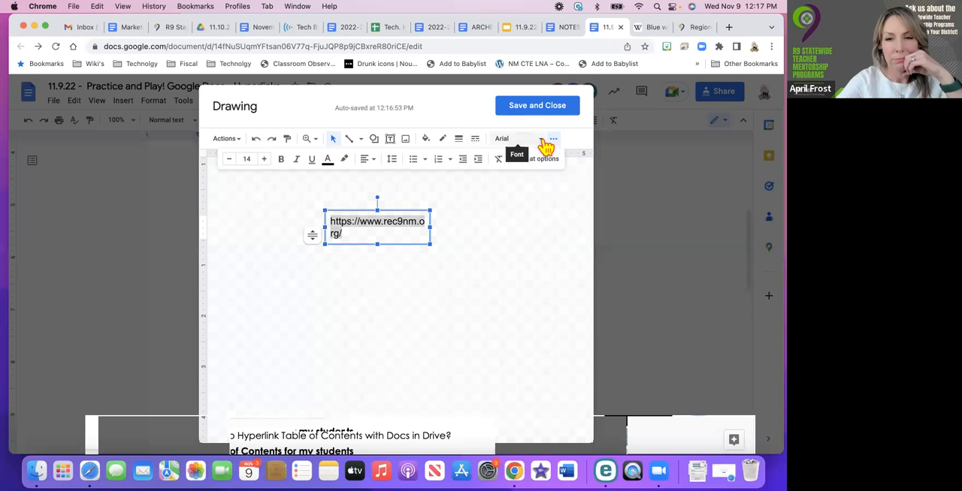
click(542, 142)
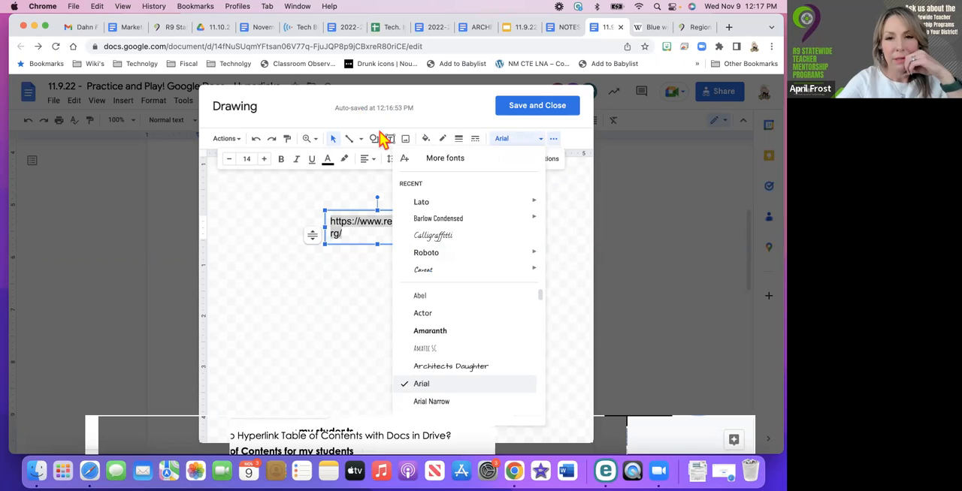
click(290, 185)
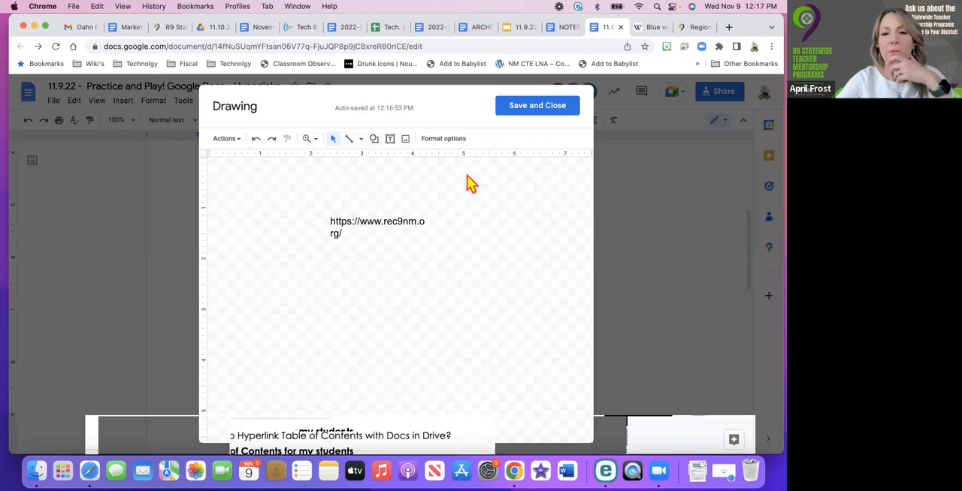
Delete the web address from the drawing's text box
drag(345, 234, 321, 223)
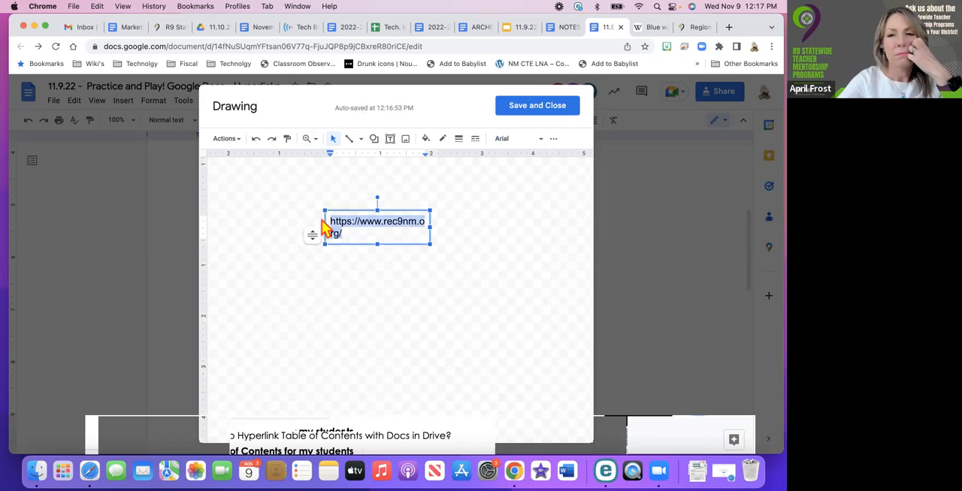
click(495, 151)
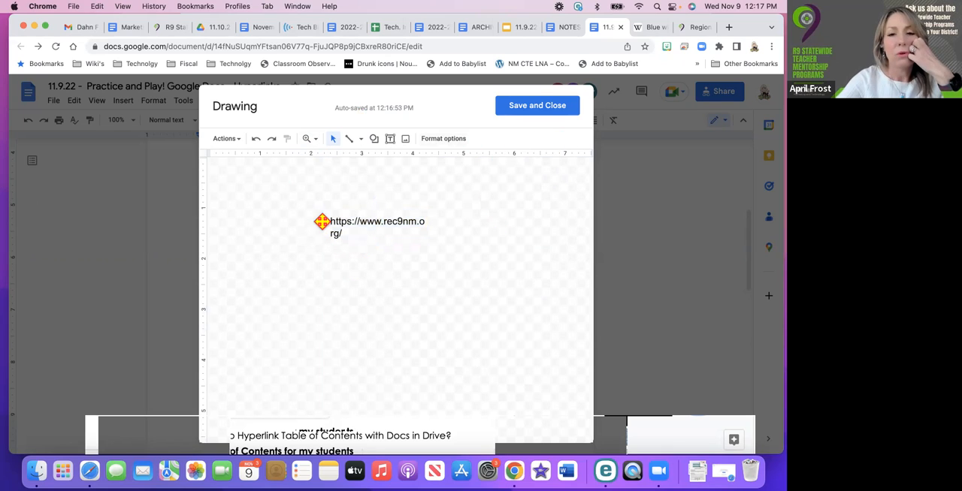
click(321, 221)
key(BackSpace)
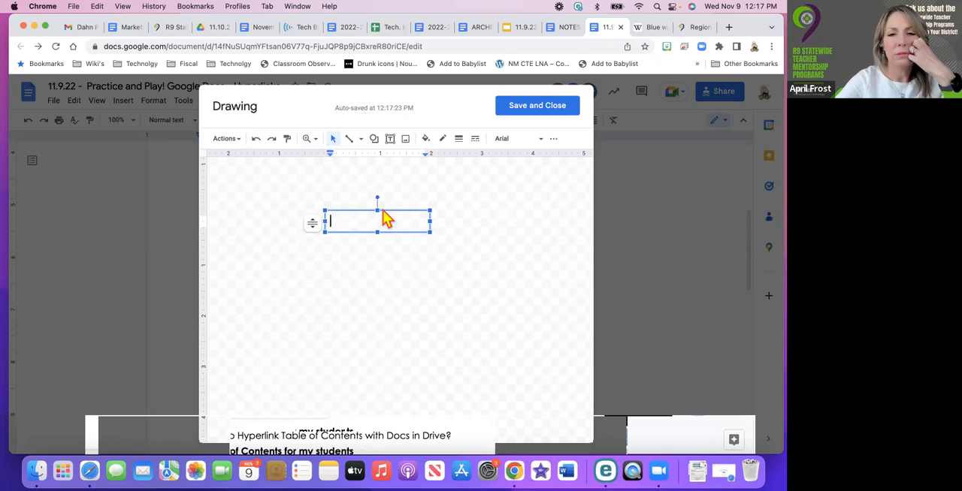
click(363, 182)
Try to add the blue whale illustration on a white background from a Google image search for "blue whale", and save and close the drawing
click(407, 141)
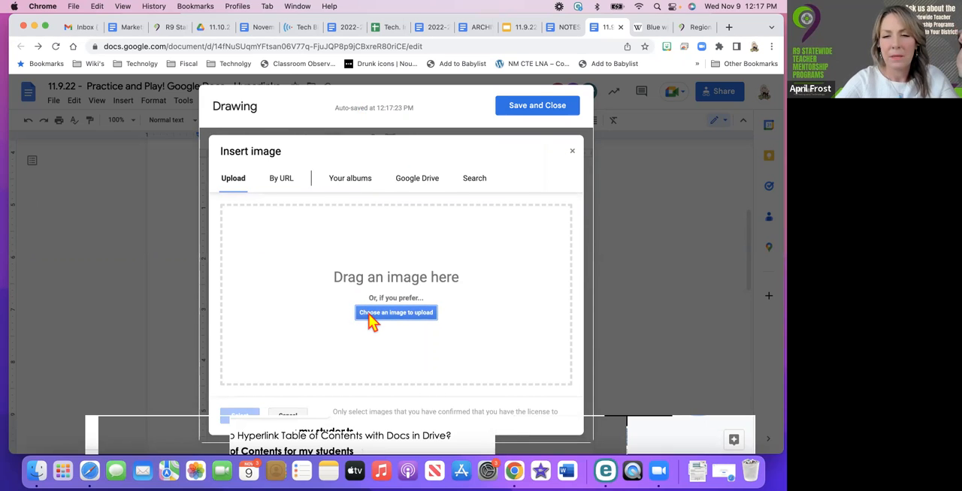
click(475, 180)
text(blu)
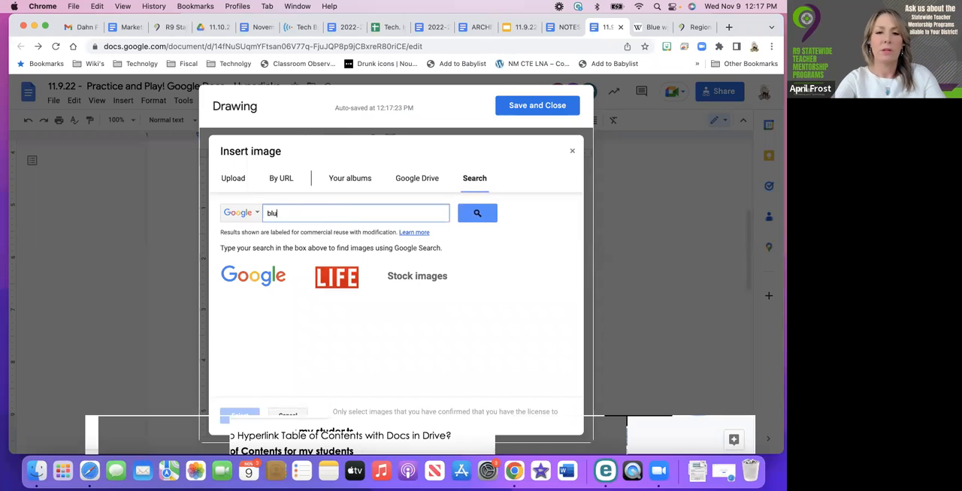
text(e whal)
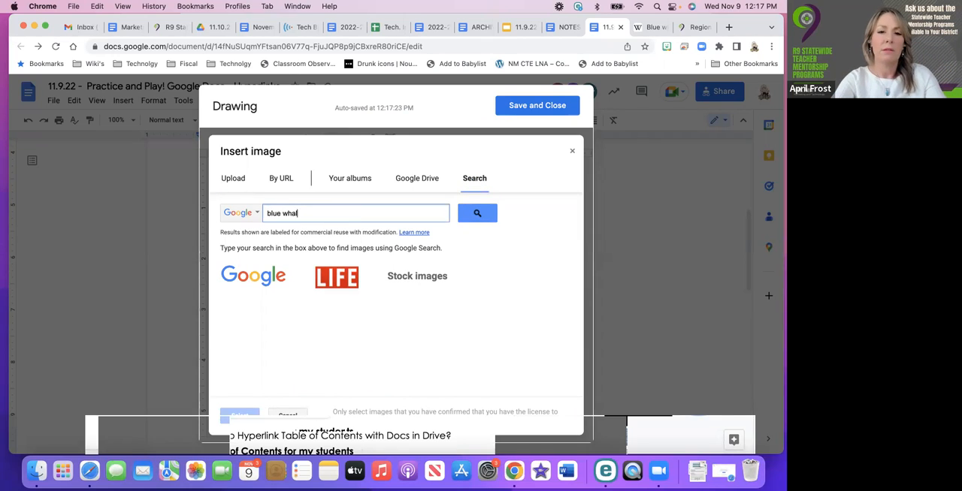
text(e)
key(Return)
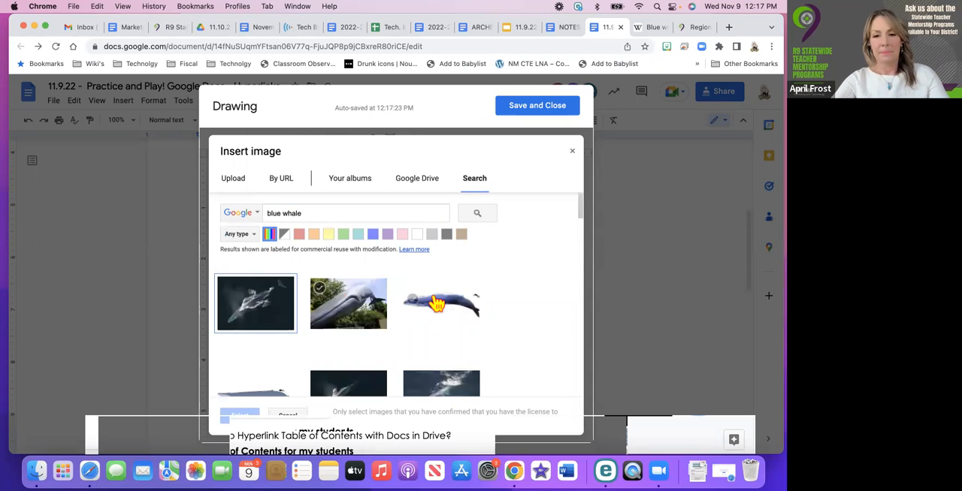
click(436, 303)
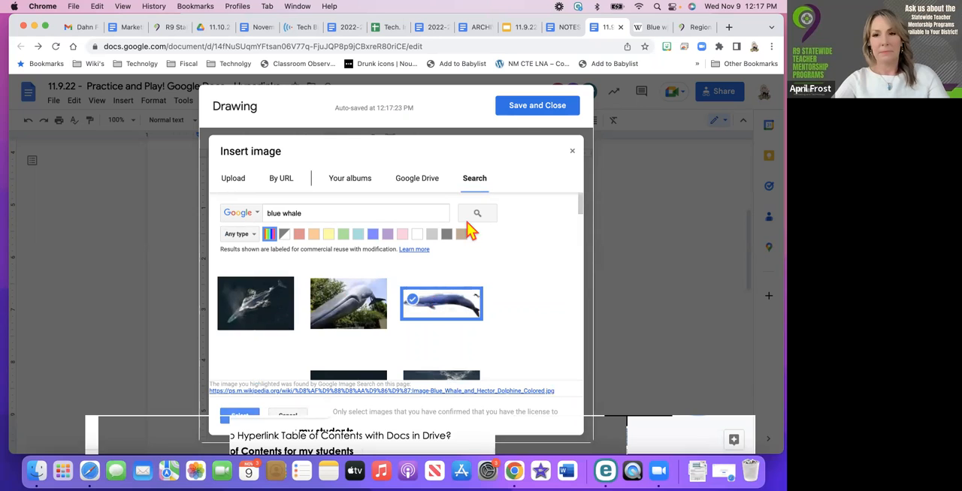
click(522, 111)
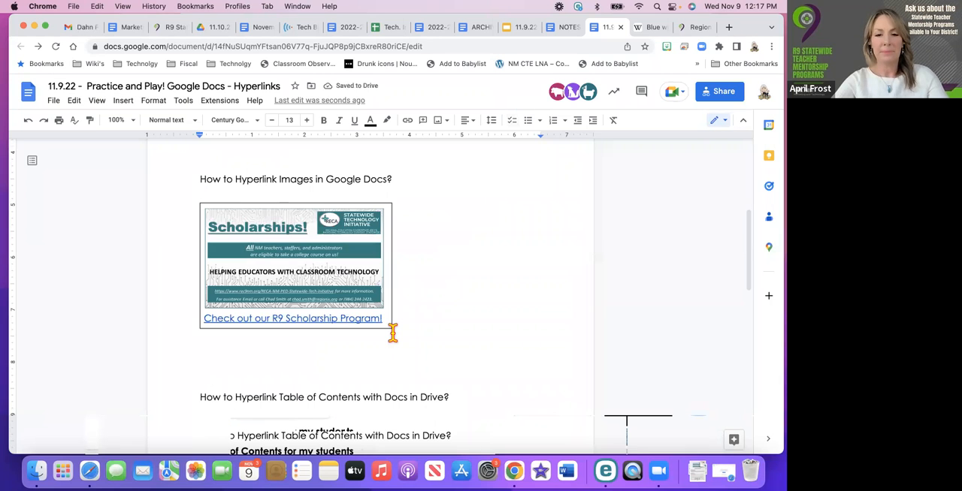
Check the area below the scholarship table for the saved drawing and start another new drawing there
click(316, 361)
scroll(317, 359, down, 3)
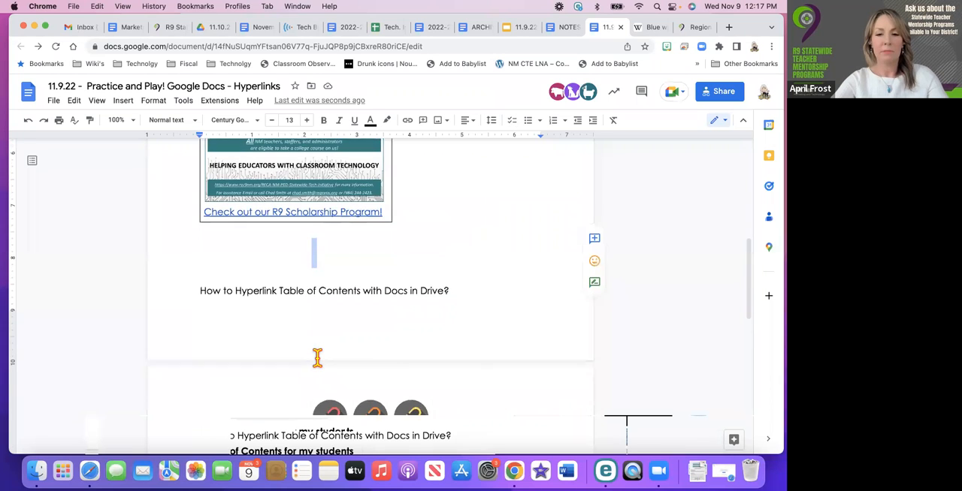
scroll(317, 358, down, 10)
scroll(318, 358, up, 5)
scroll(317, 359, up, 10)
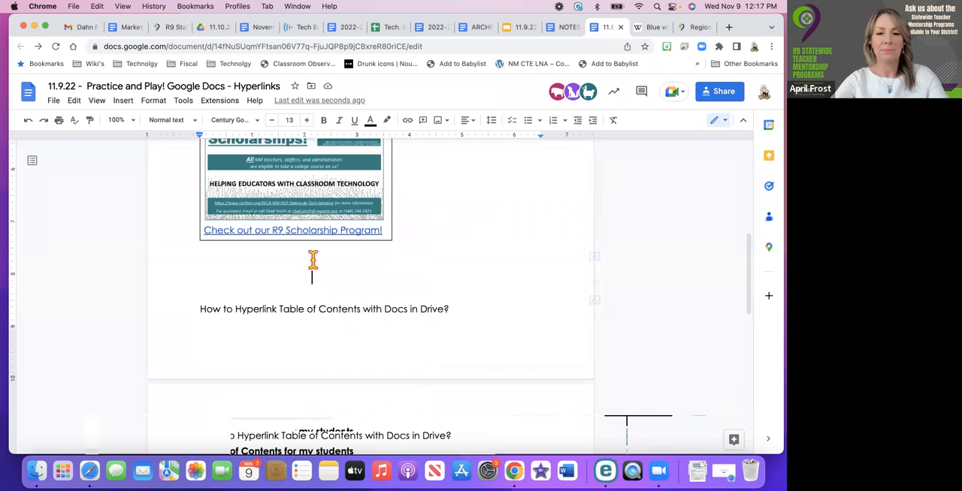
click(124, 102)
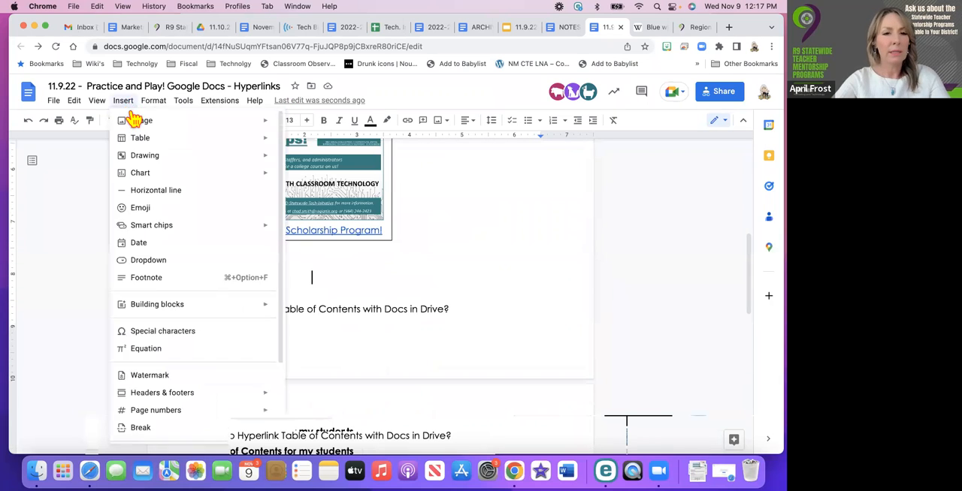
mouse_move(248, 158)
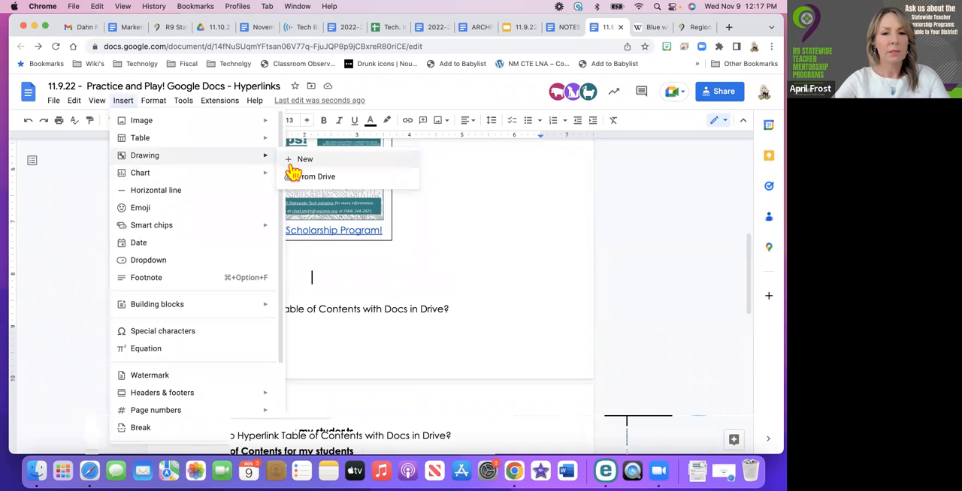
click(293, 167)
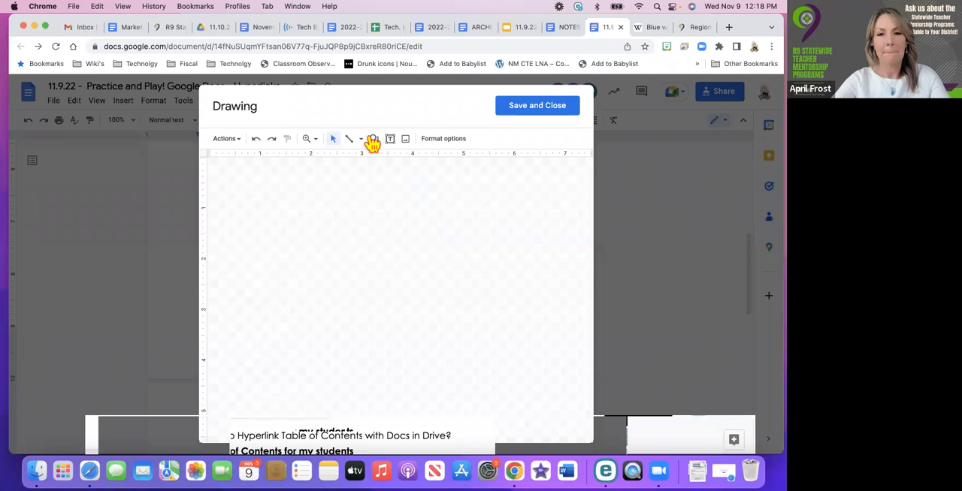
Add the blue whale illustration on a white background to the drawing from a Google image search for "blue whale"
click(391, 141)
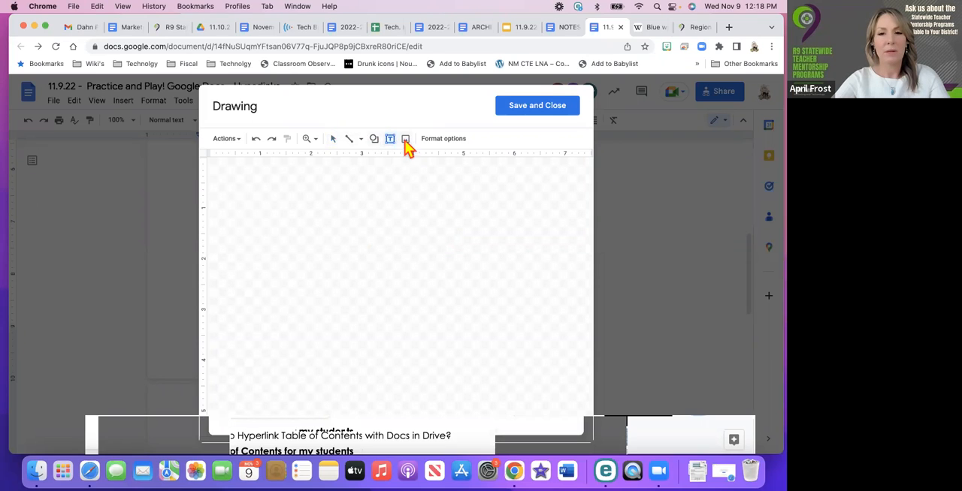
click(405, 141)
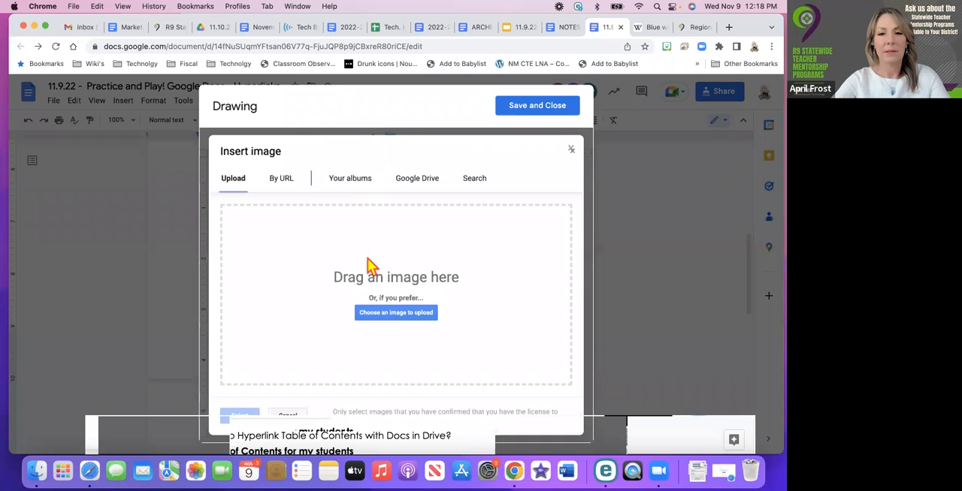
click(486, 181)
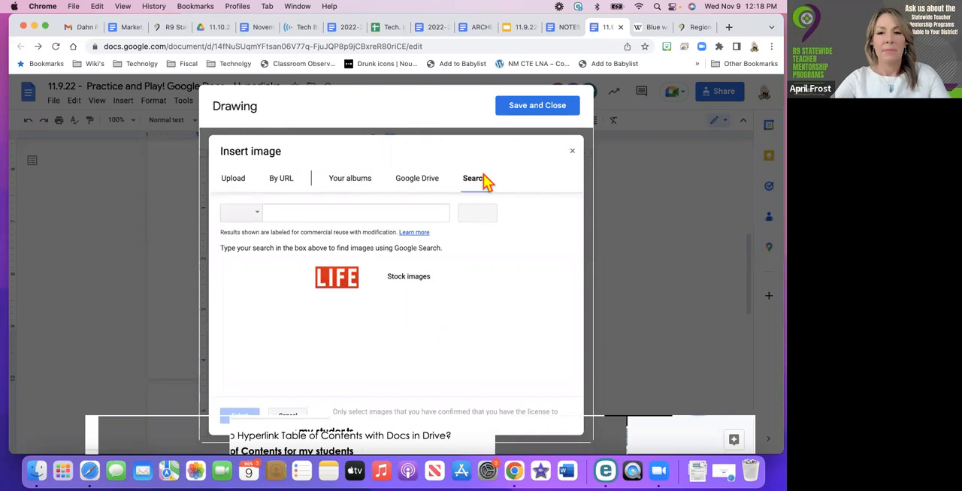
text(s)
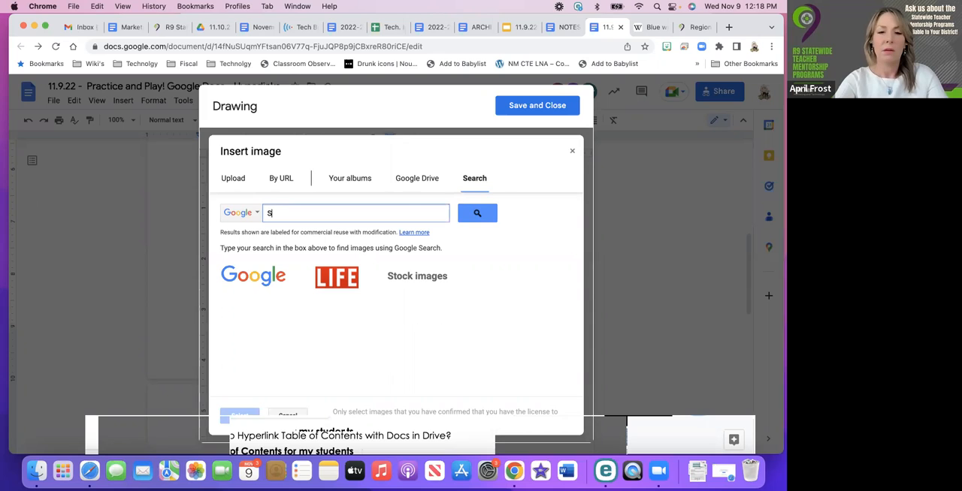
text(lue wh)
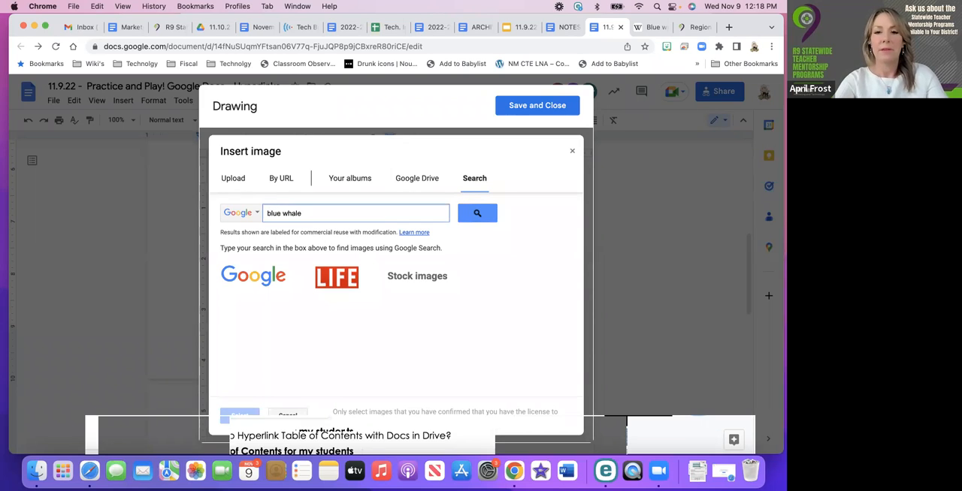
text(ale)
key(Return)
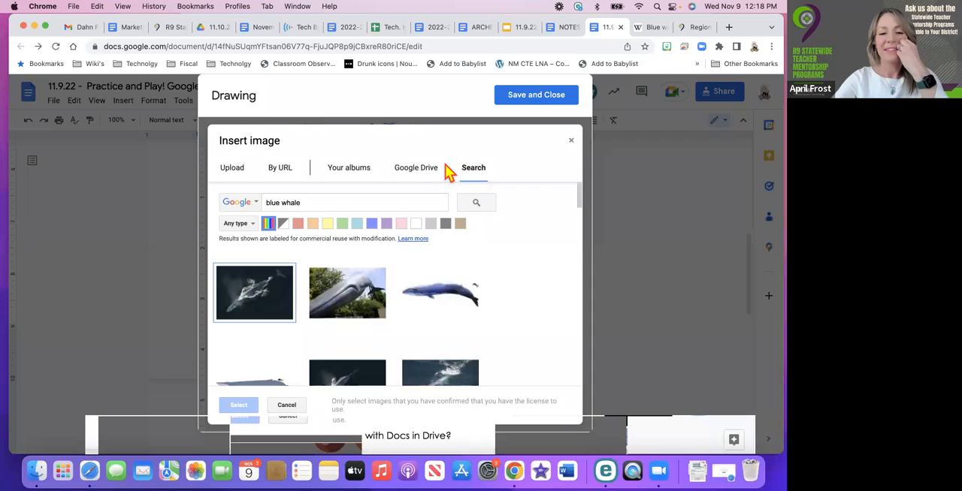
click(441, 297)
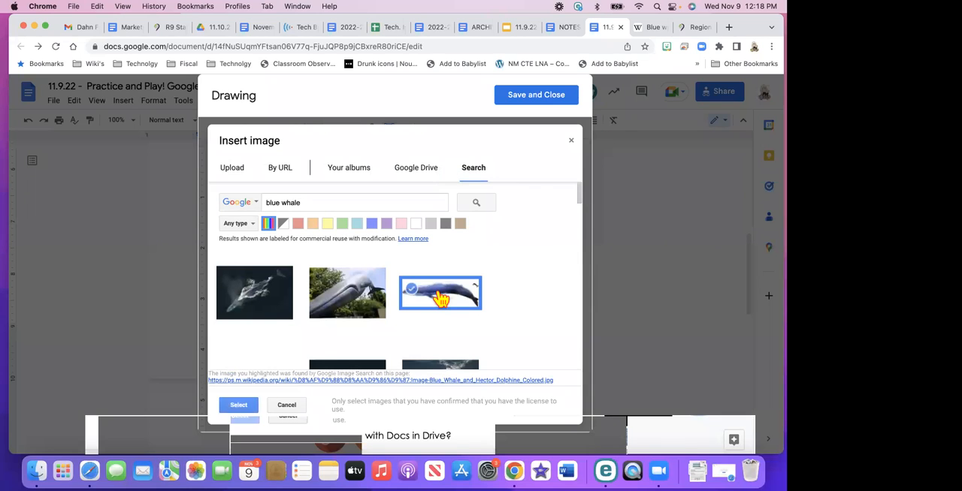
click(239, 405)
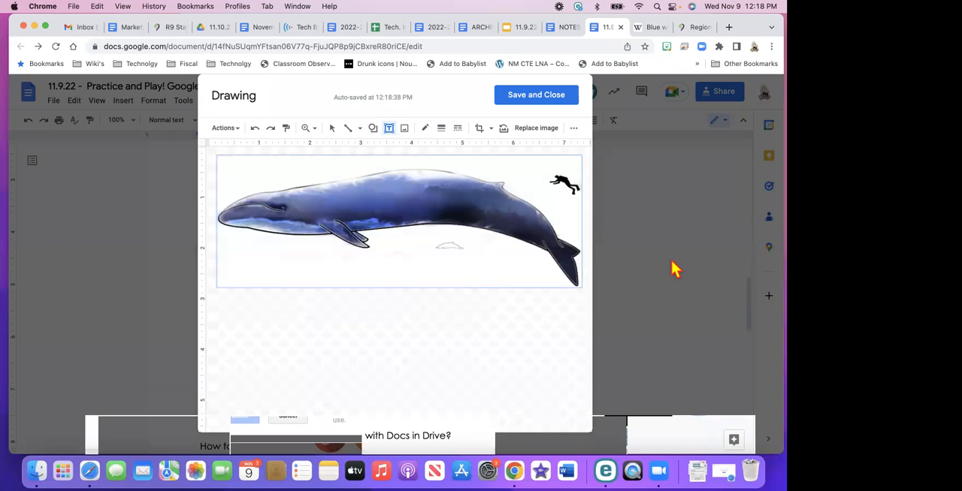
Shrink the whale picture to about 4.5 inches wide, and save and close the drawing
drag(524, 238, 589, 291)
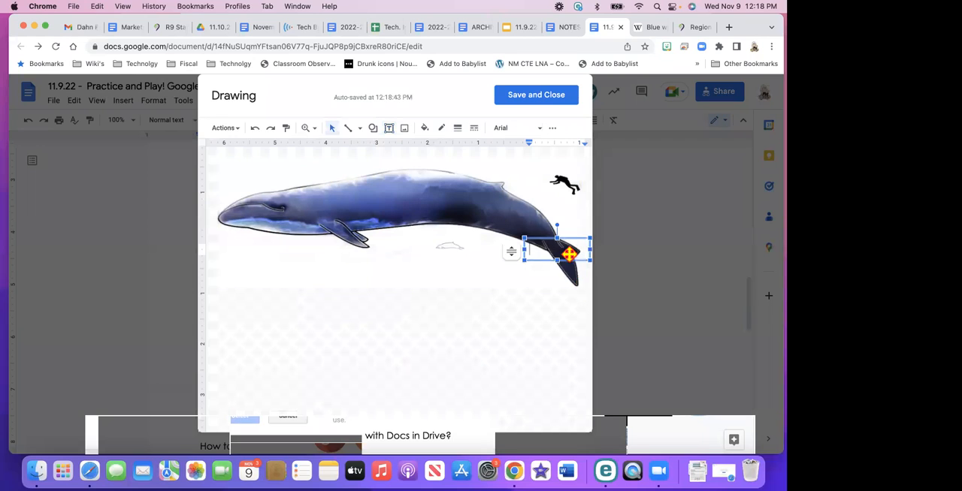
click(474, 214)
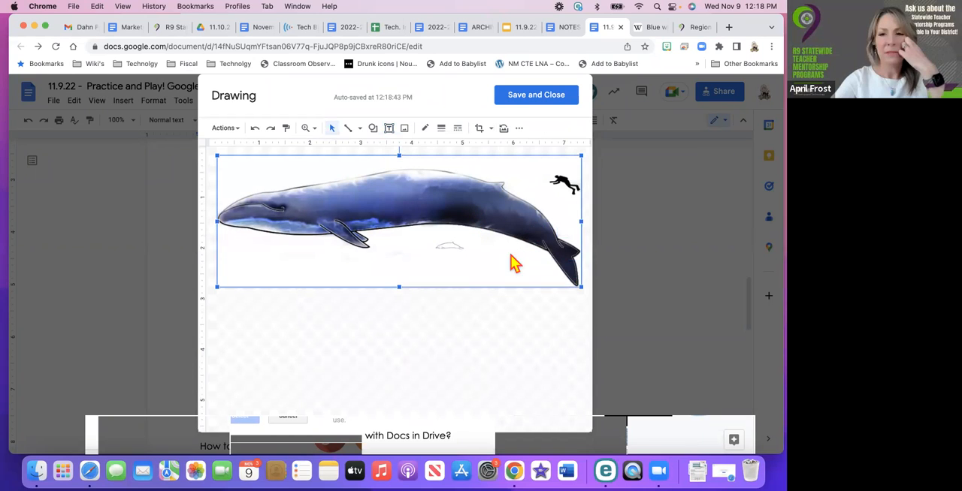
drag(583, 291, 446, 236)
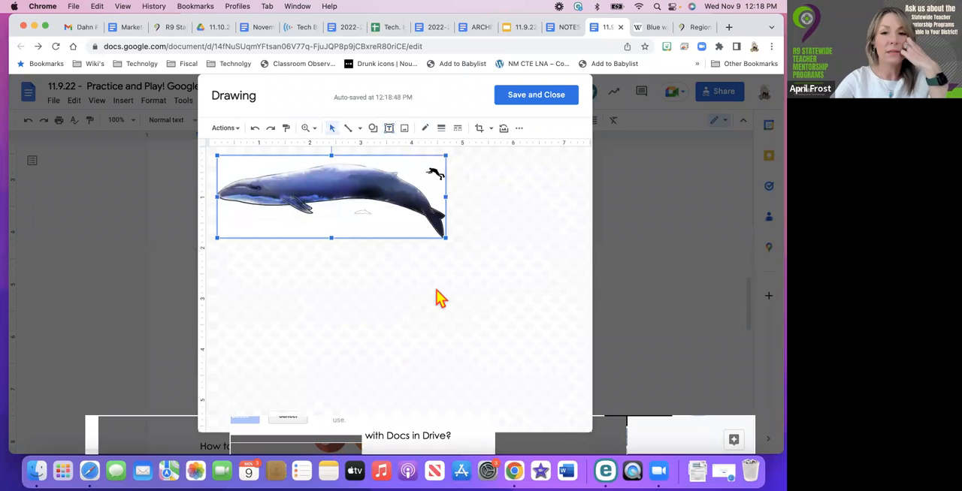
click(430, 290)
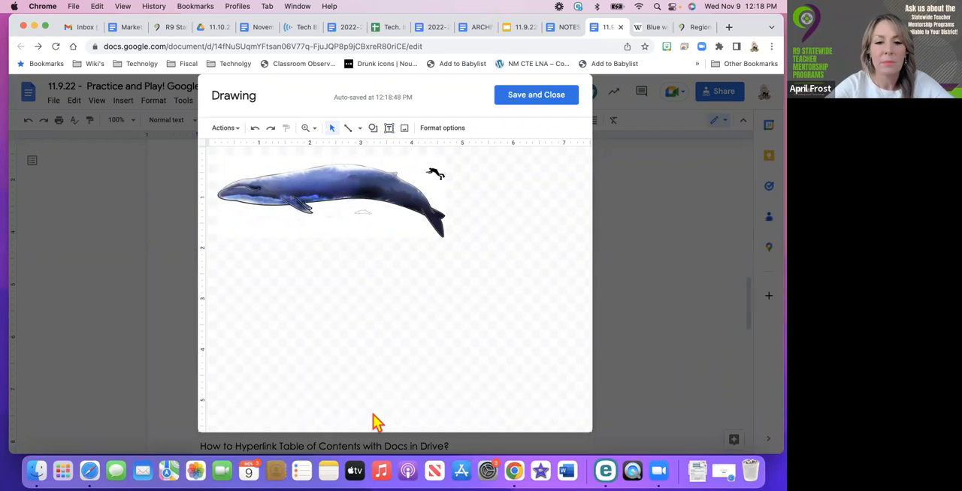
click(509, 102)
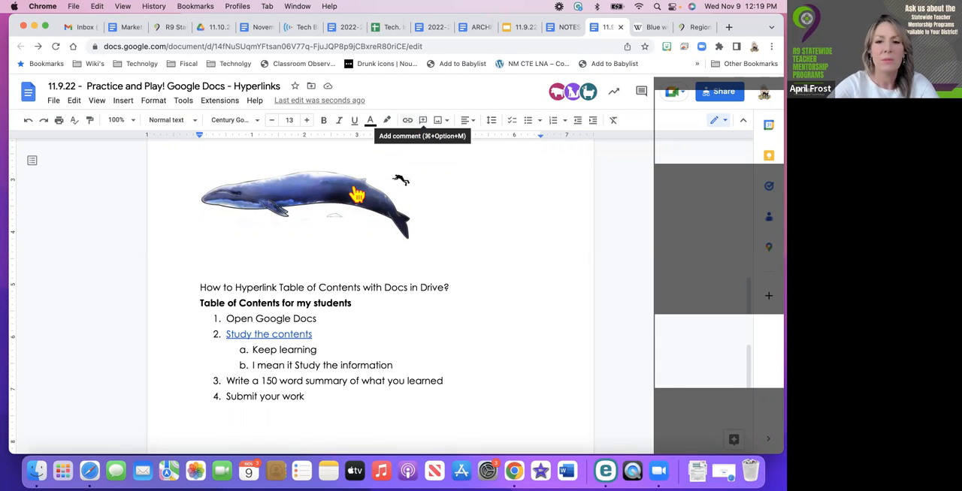
click(395, 231)
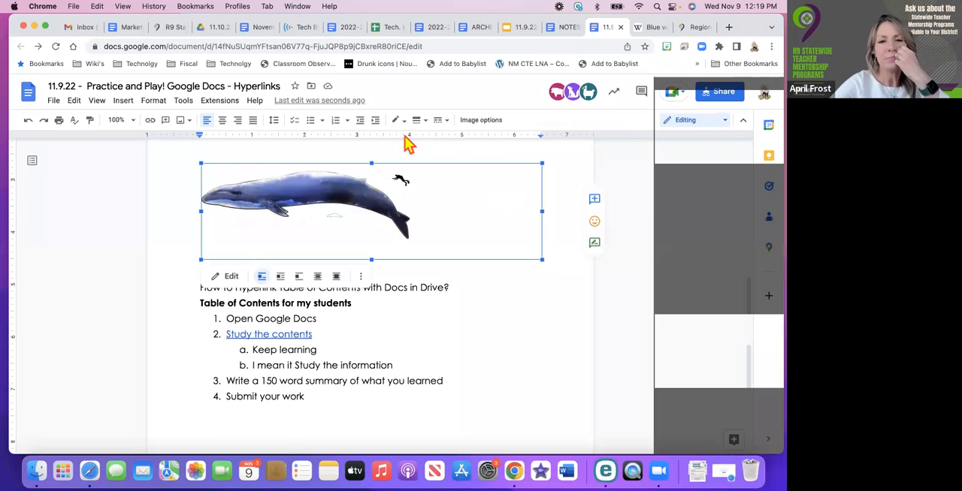
right_click(282, 199)
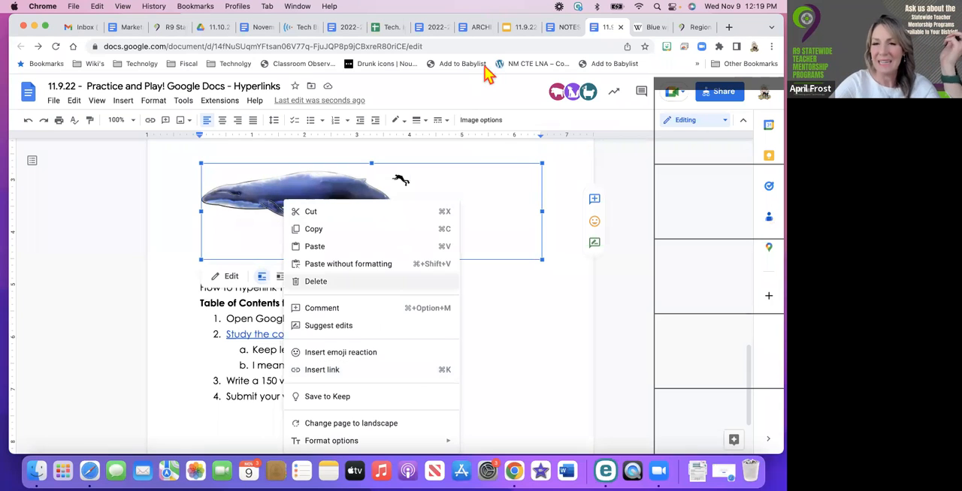
click(334, 371)
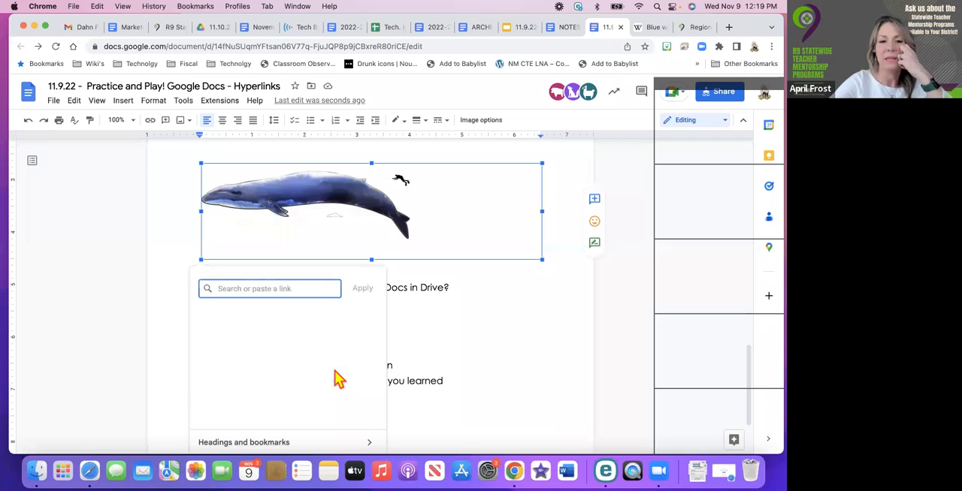
text(https://www.rec9nm.org/)
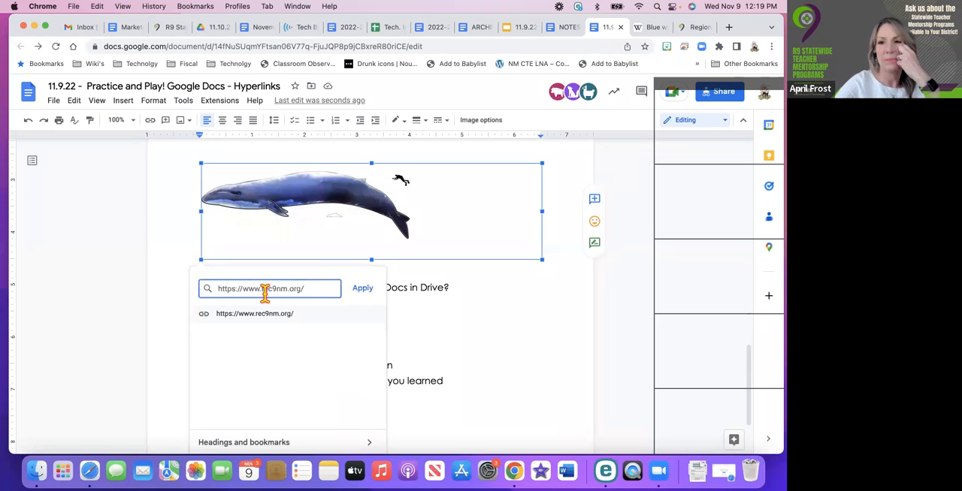
key(Return)
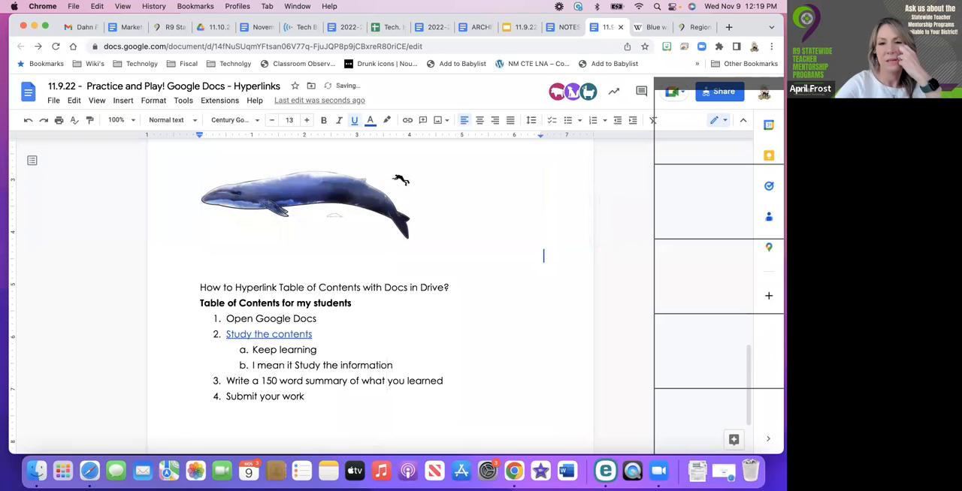
Check the whale drawing's link preview and the link options available for it
click(279, 191)
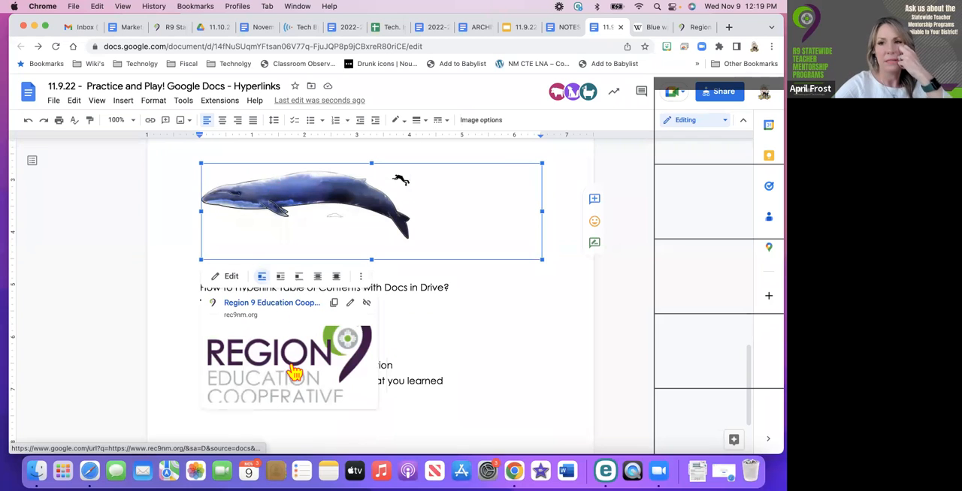
click(527, 371)
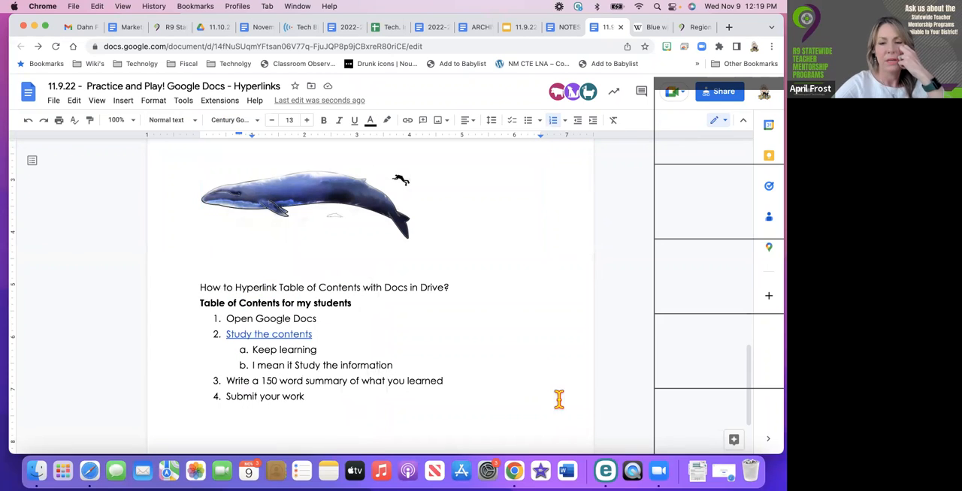
right_click(330, 201)
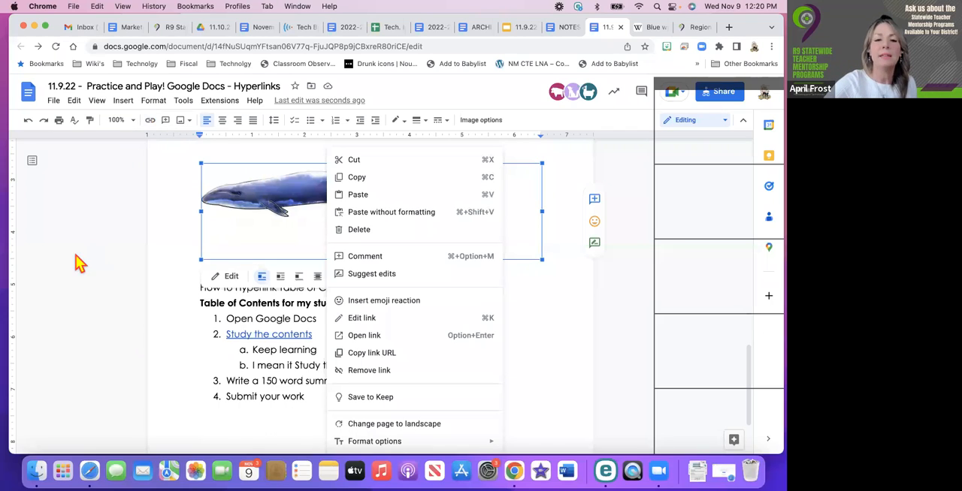
click(223, 227)
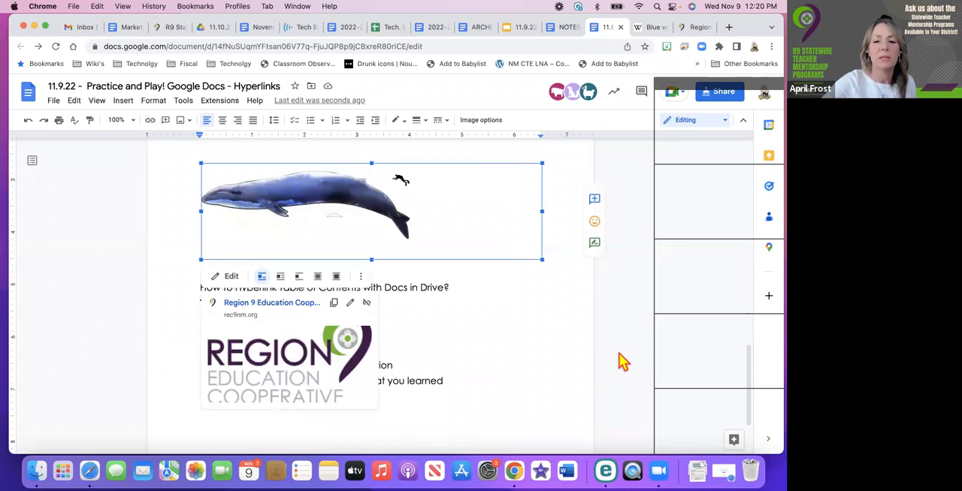
click(545, 343)
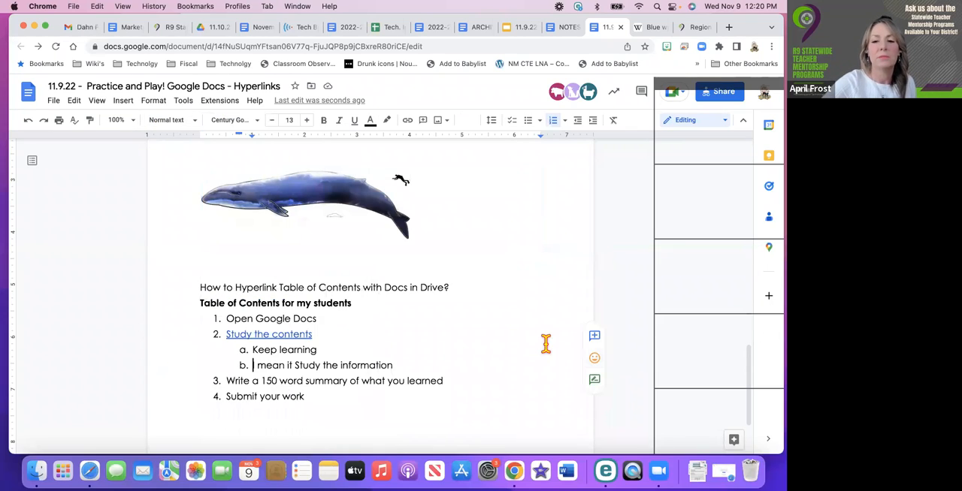
click(430, 205)
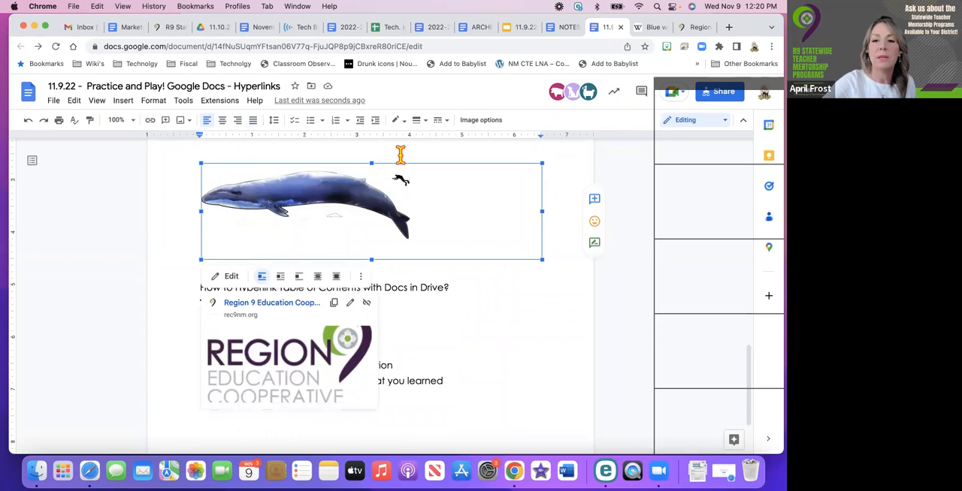
click(503, 357)
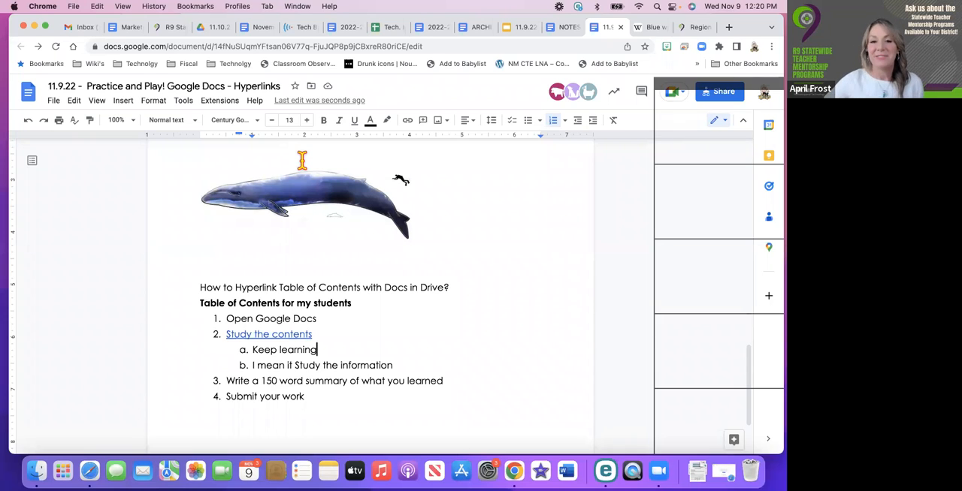
Delete one blank line between the Blue Whales bullet list and the heading "How to Hyperlink Images in Google Docs?"
scroll(438, 340, up, 2)
scroll(439, 339, up, 2)
scroll(438, 340, down, 3)
scroll(438, 340, up, 1)
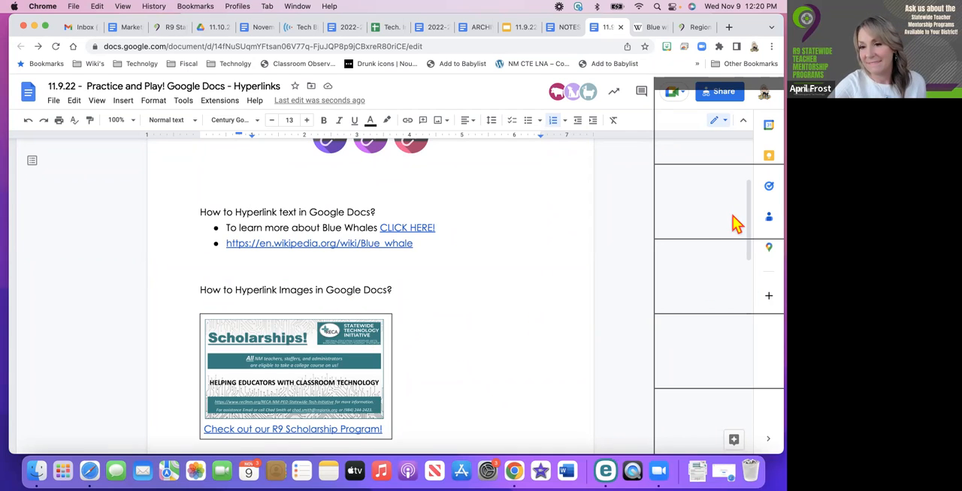
scroll(514, 328, down, 3)
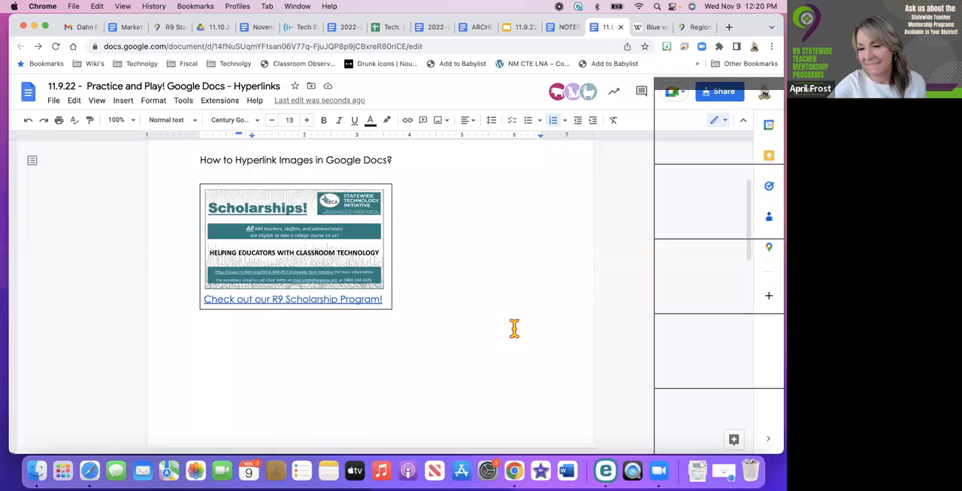
scroll(514, 328, down, 10)
scroll(515, 329, up, 10)
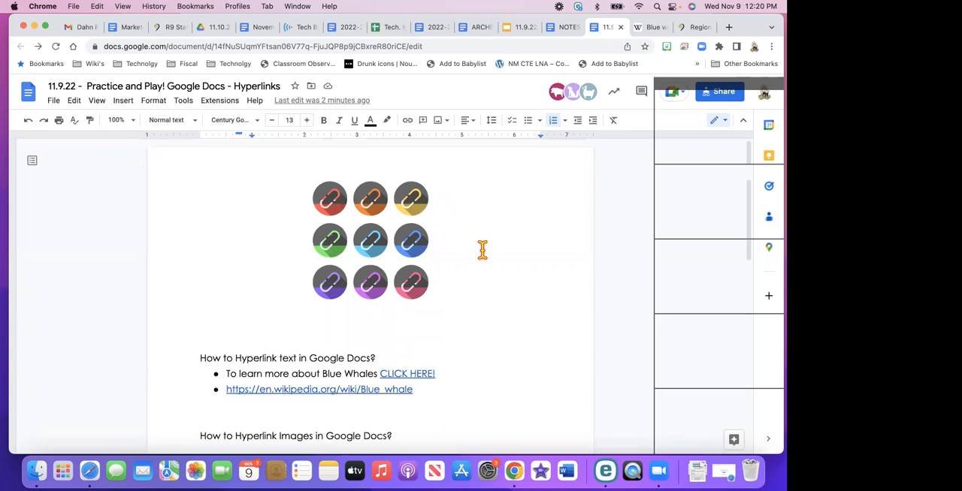
click(359, 413)
key(BackSpace)
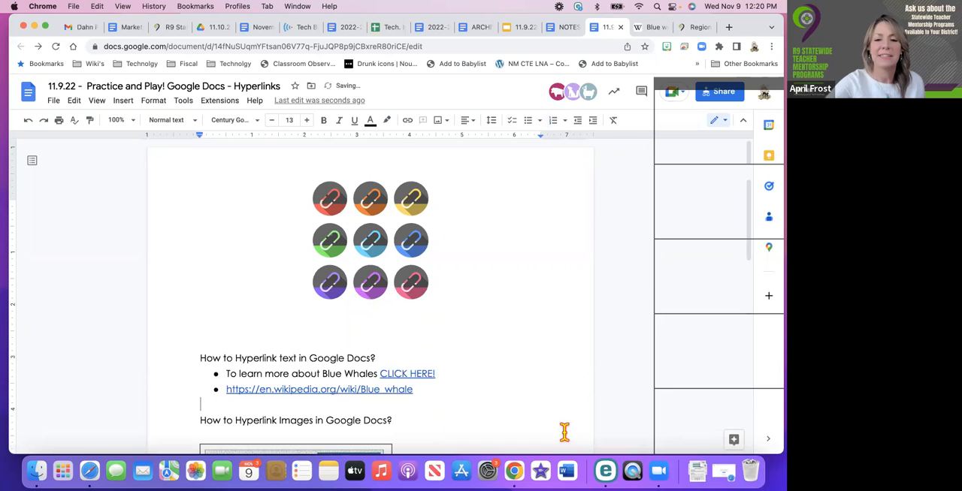
scroll(489, 378, down, 5)
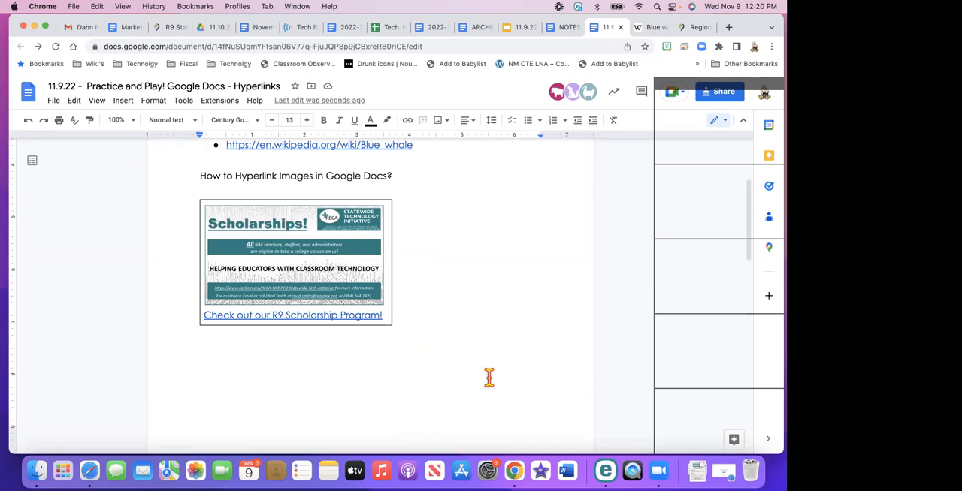
scroll(488, 378, up, 3)
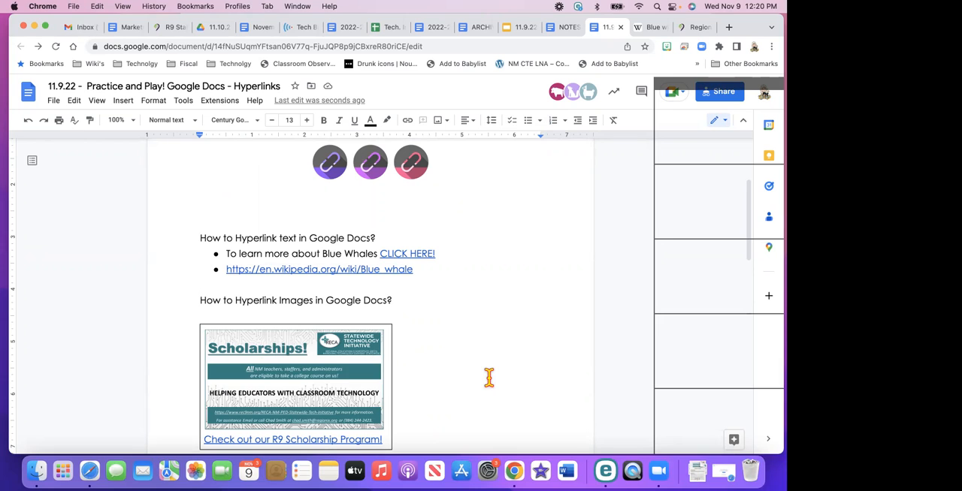
scroll(488, 377, down, 3)
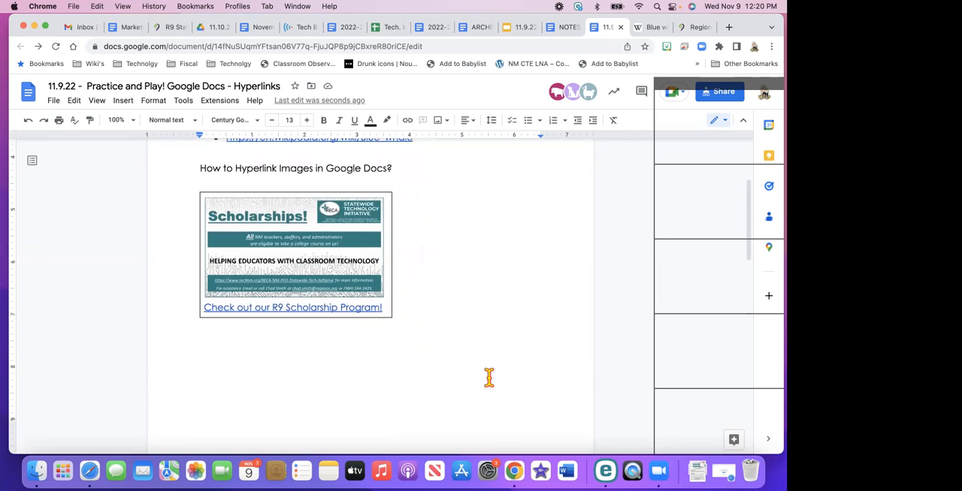
scroll(488, 377, up, 2)
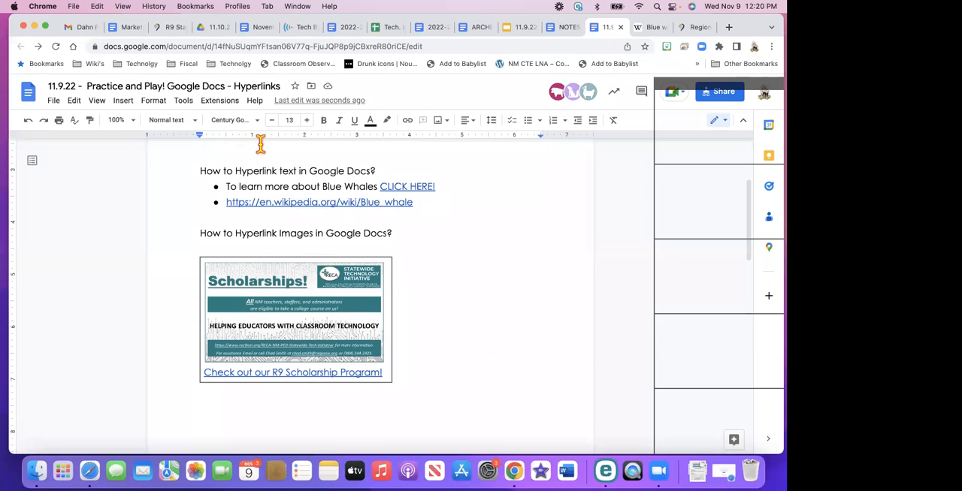
Search the web for blue whale images from within the document and browse the picture results
click(129, 104)
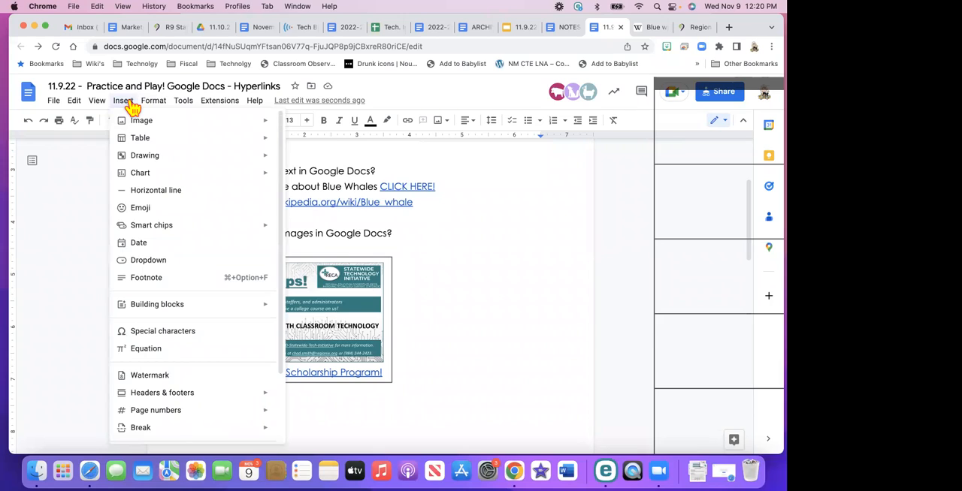
mouse_move(142, 124)
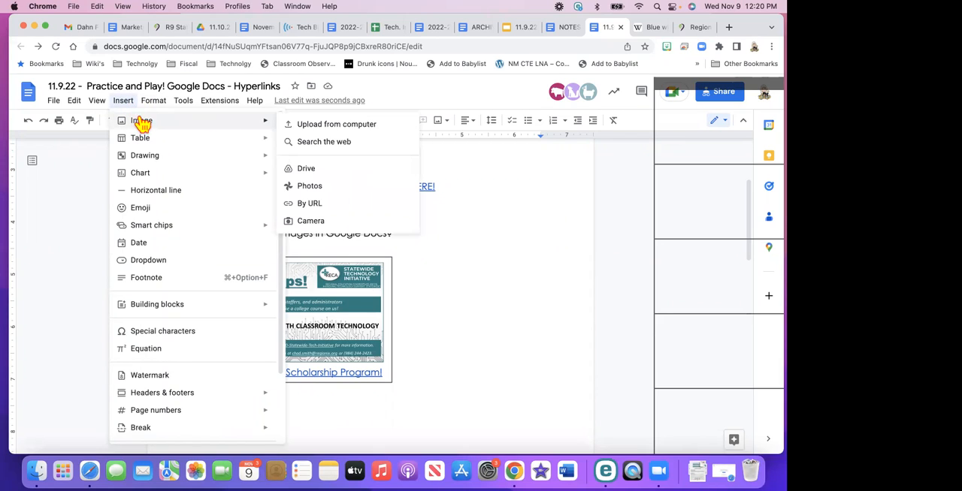
click(303, 142)
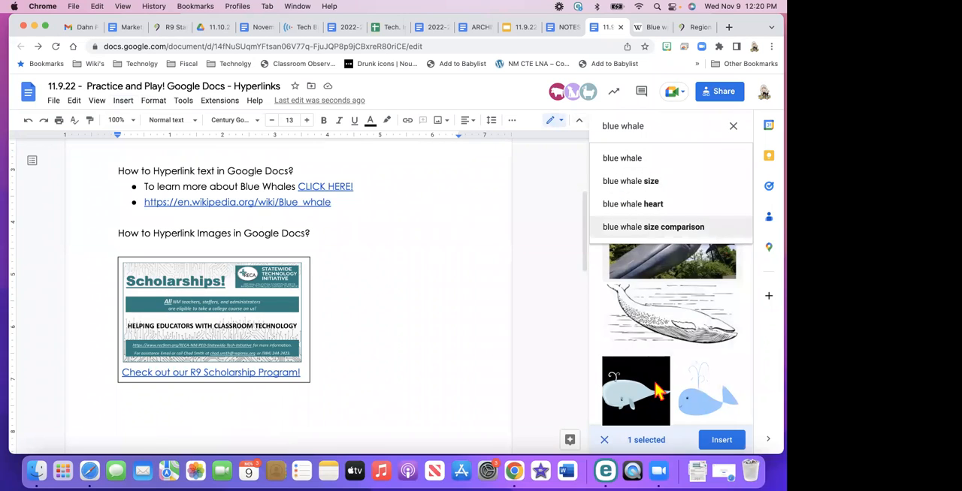
scroll(702, 398, down, 2)
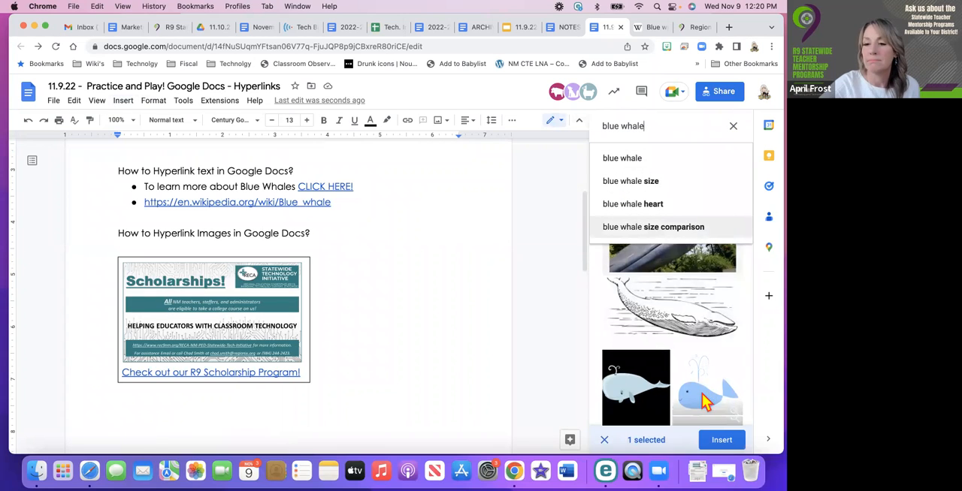
scroll(702, 402, down, 5)
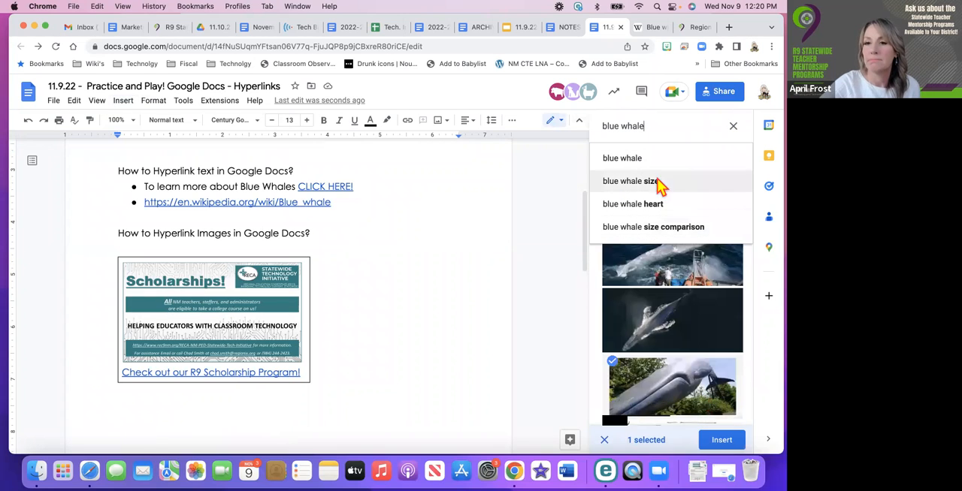
Refine the web image search to "transparent blue whale clipart"
click(599, 126)
text(t)
key(Return)
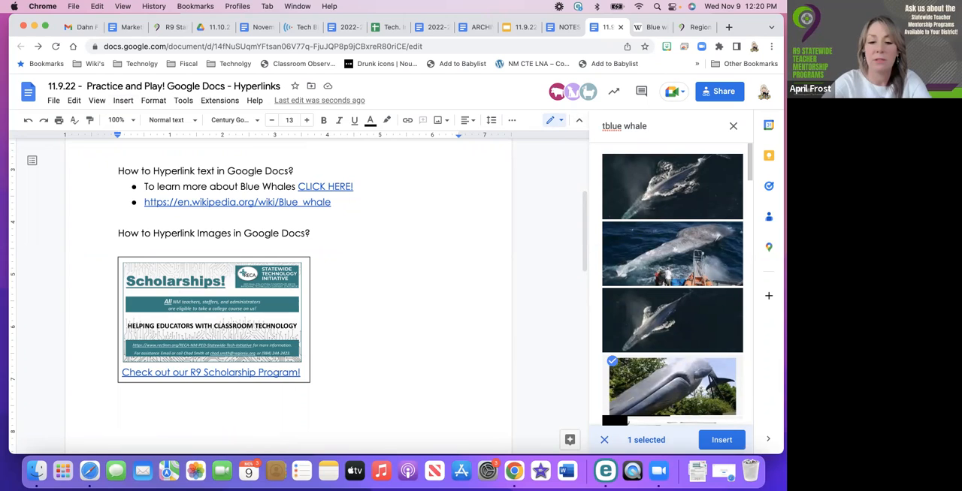
text(ransparent)
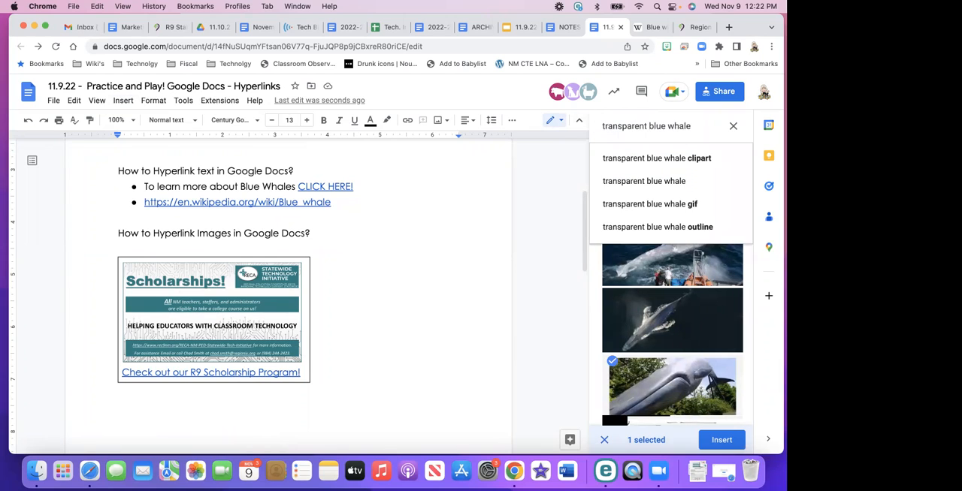
click(646, 164)
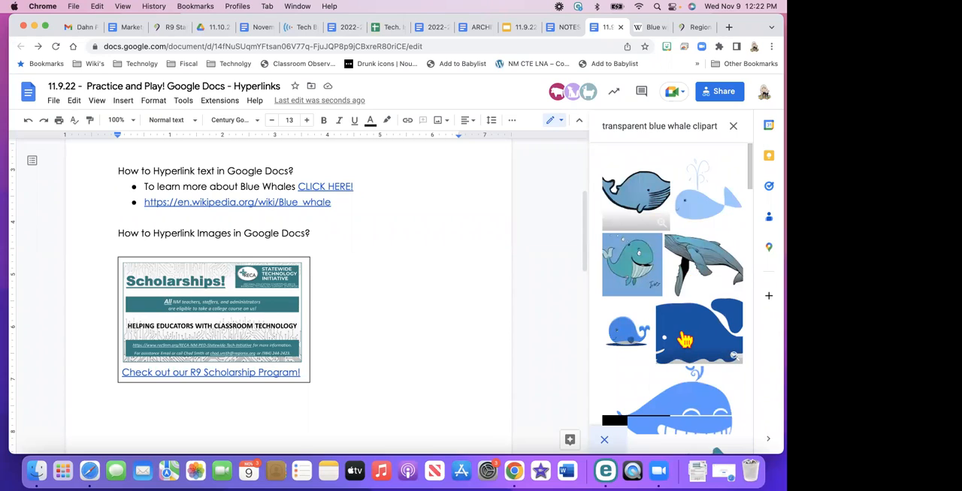
Insert the light blue spouting whale clipart below the Blue Whales bullet list and shrink it to about 1.8 inches wide
click(689, 216)
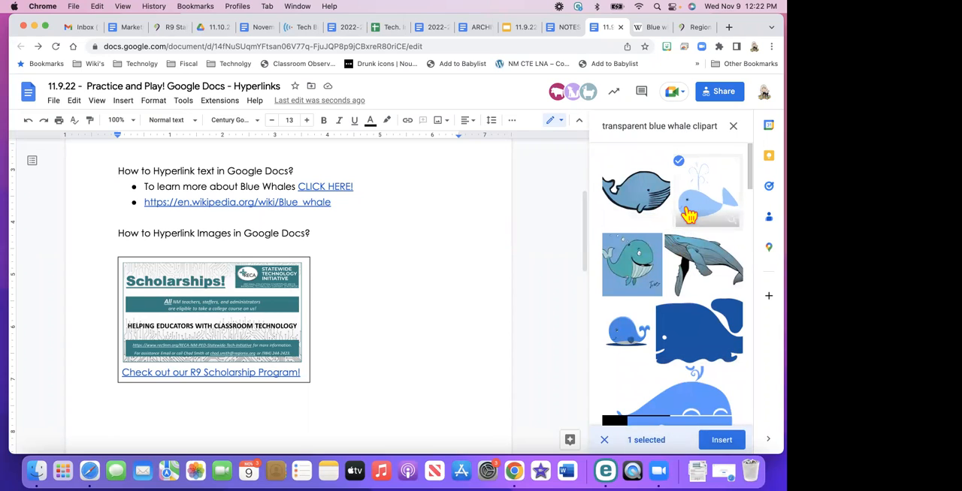
double_click(689, 216)
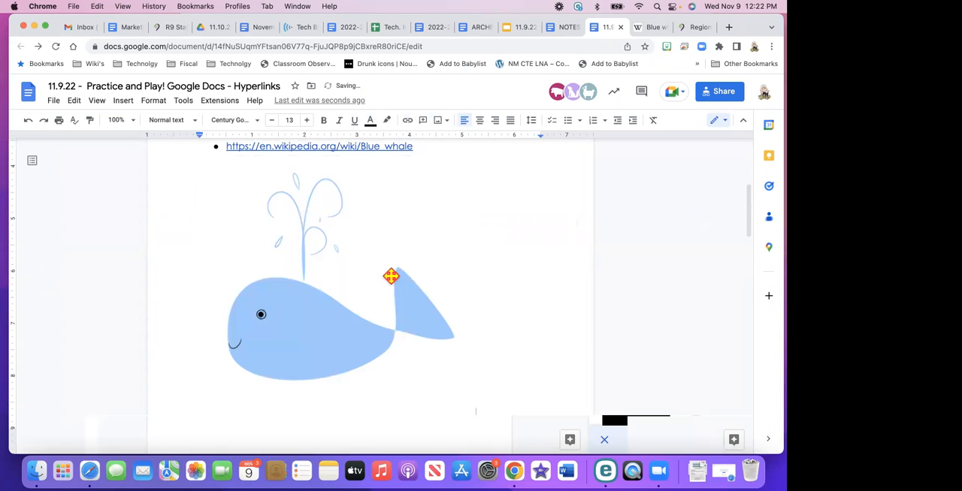
click(371, 279)
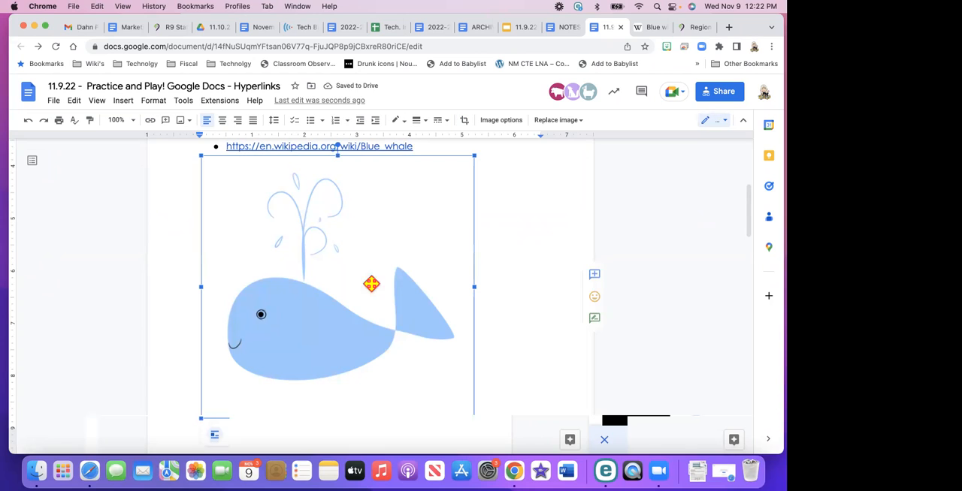
scroll(403, 313, down, 2)
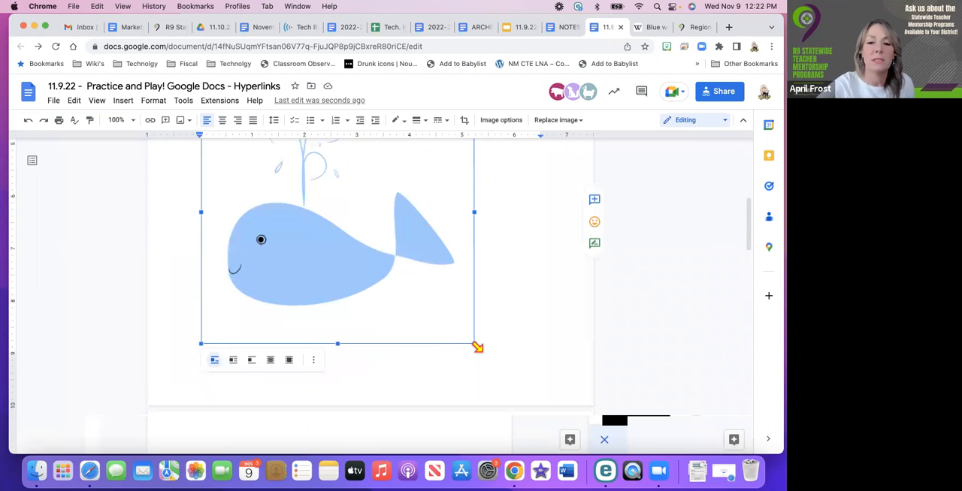
drag(476, 346, 350, 234)
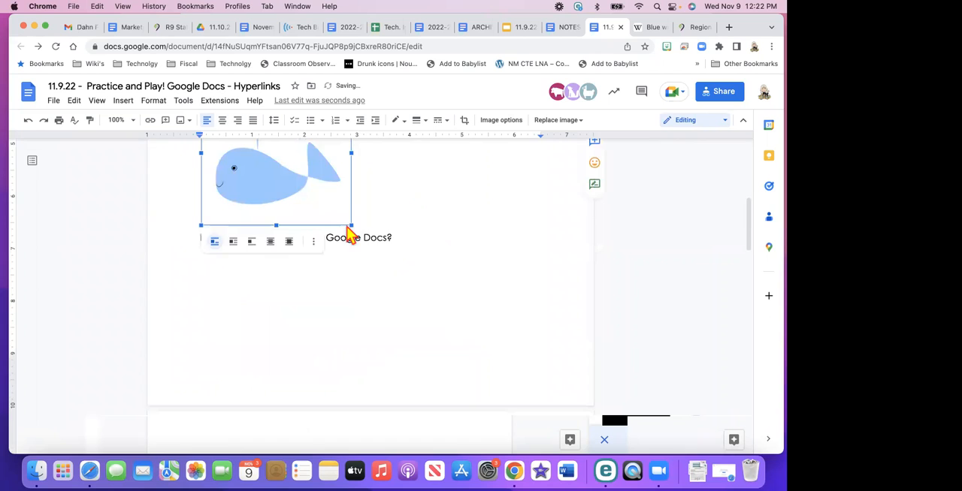
scroll(346, 224, up, 1)
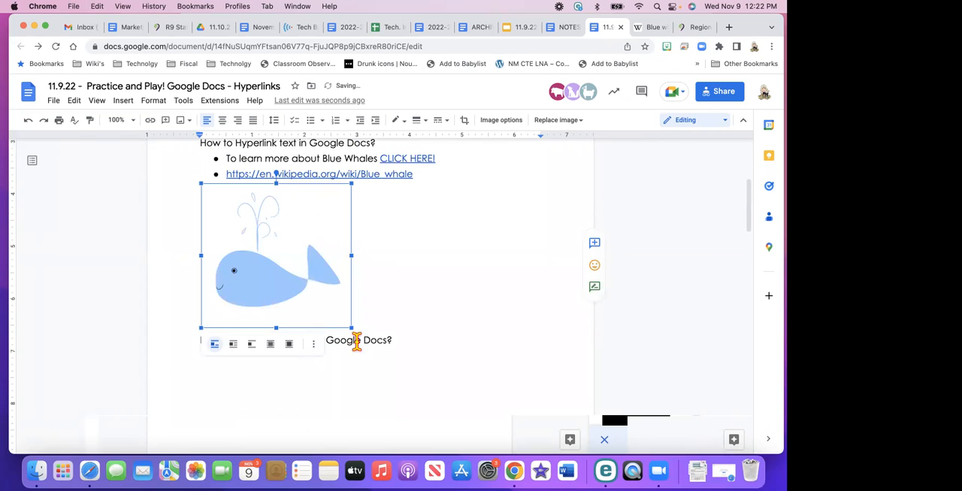
drag(351, 328, 291, 267)
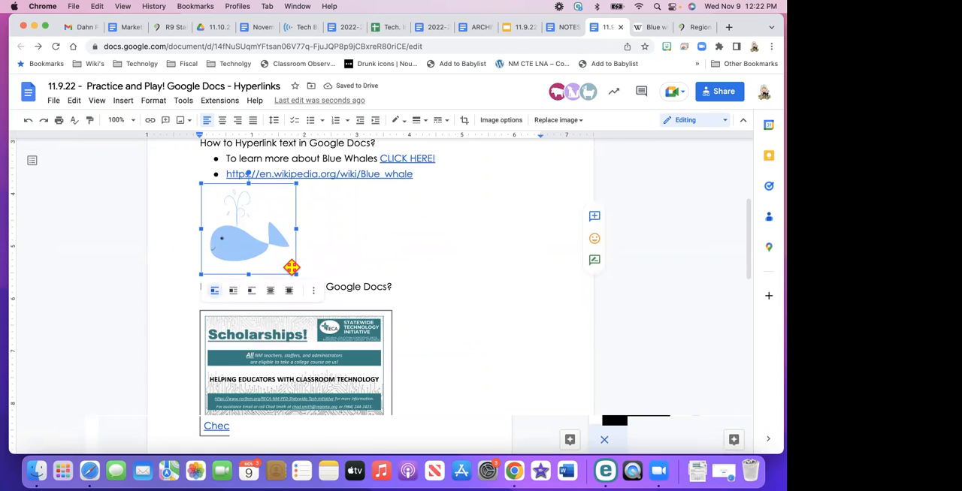
click(375, 256)
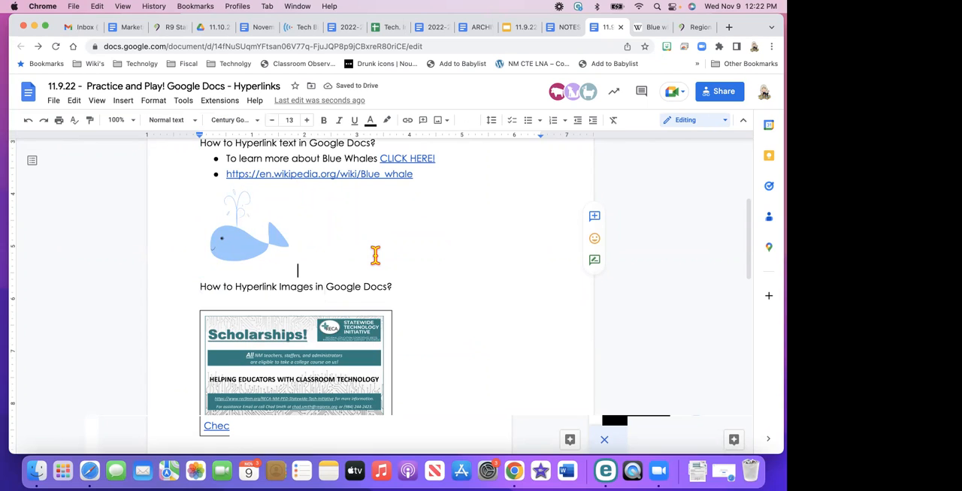
scroll(375, 256, up, 3)
scroll(368, 258, down, 3)
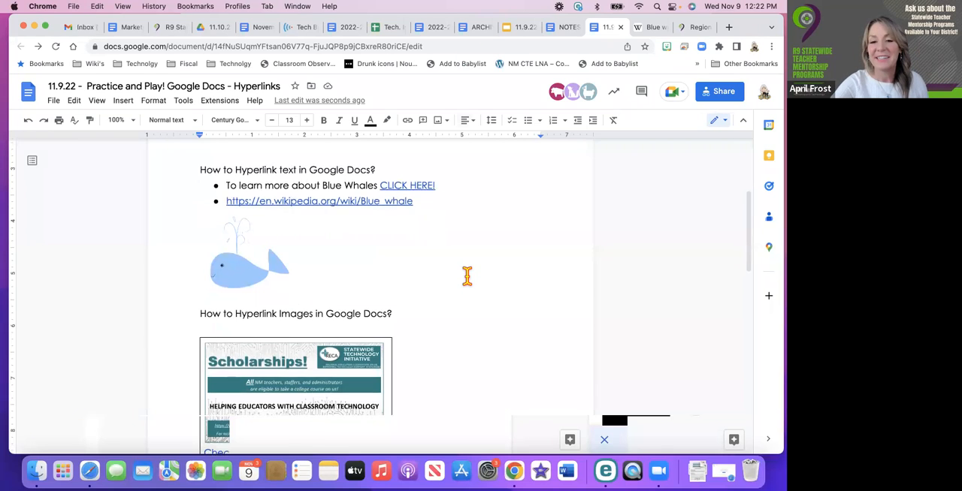
scroll(466, 276, down, 4)
scroll(467, 272, up, 1)
scroll(467, 272, up, 3)
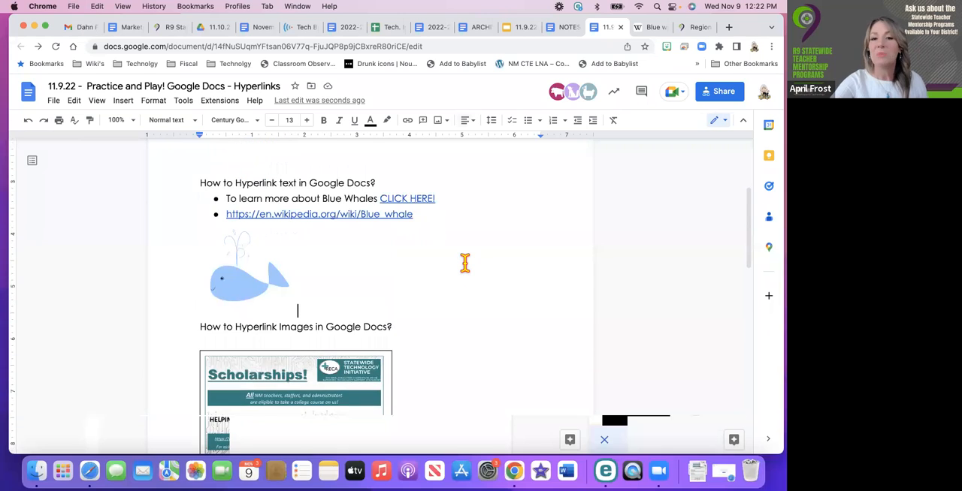